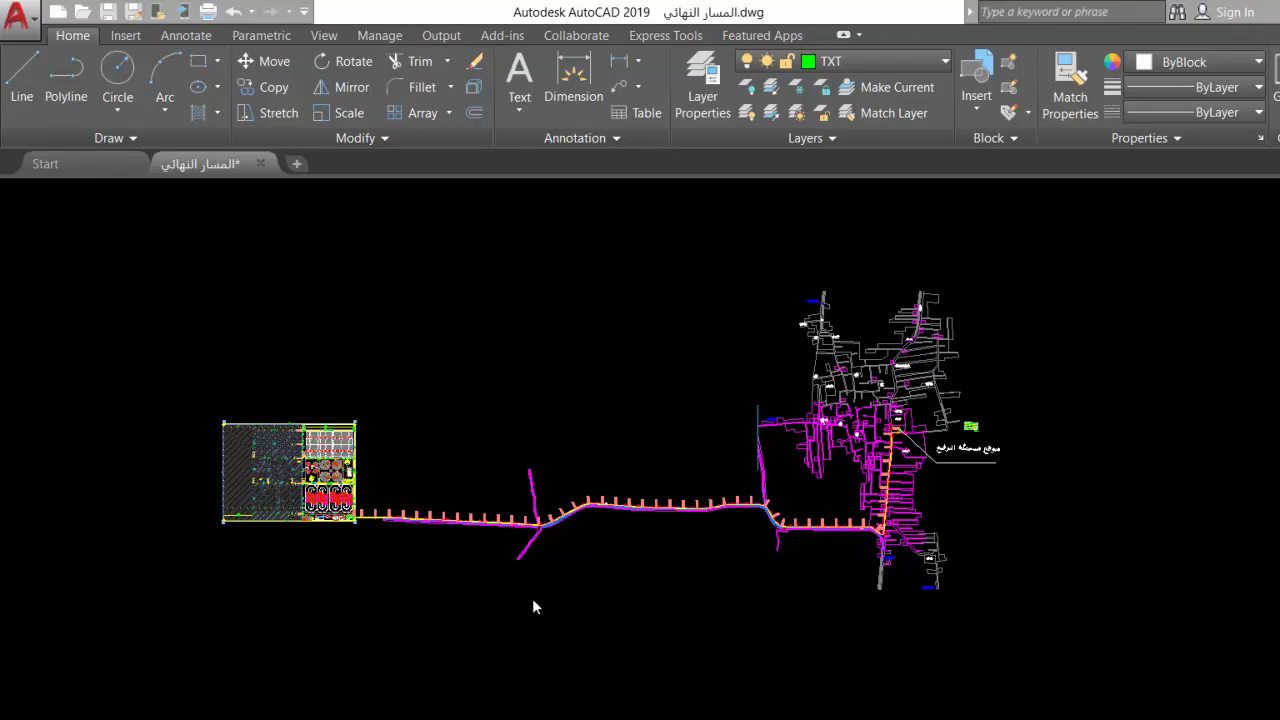
Switch to the Excel FM 500 mm workbook and review the chamber types, distances, levels, cover and slopes along the pipeline.
key(alt+Tab)
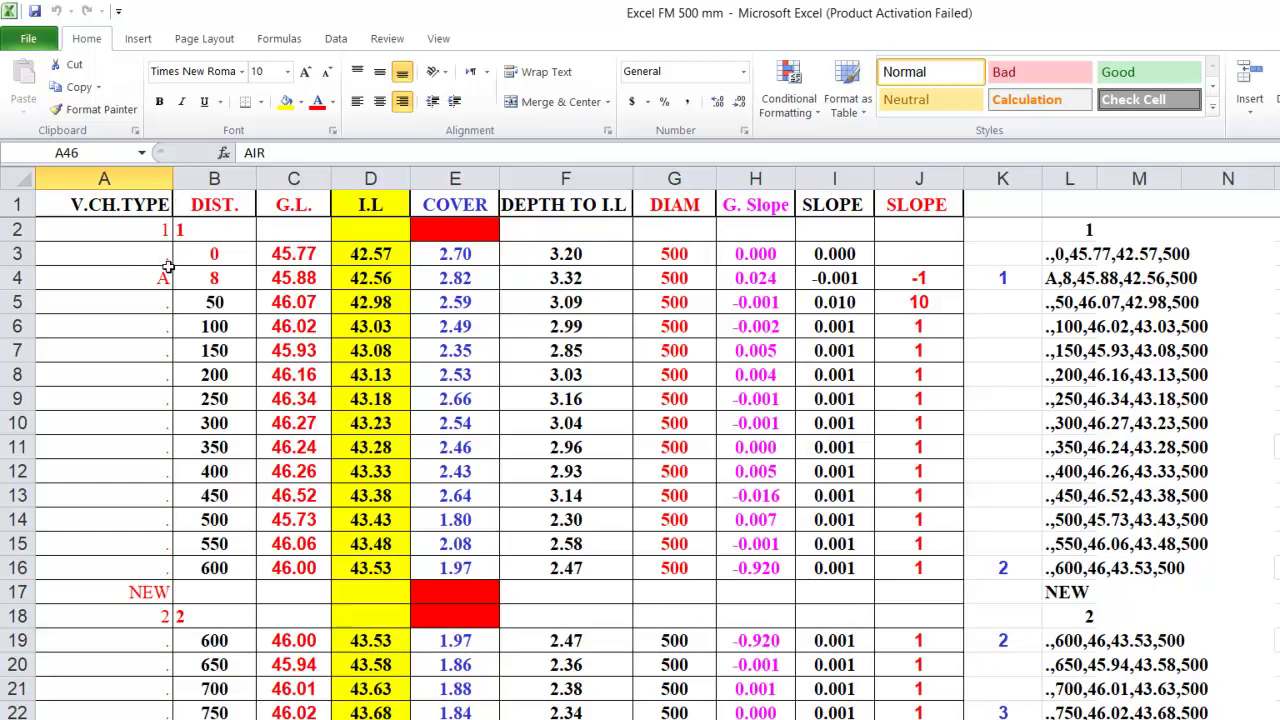
scroll(196, 474, down, 20)
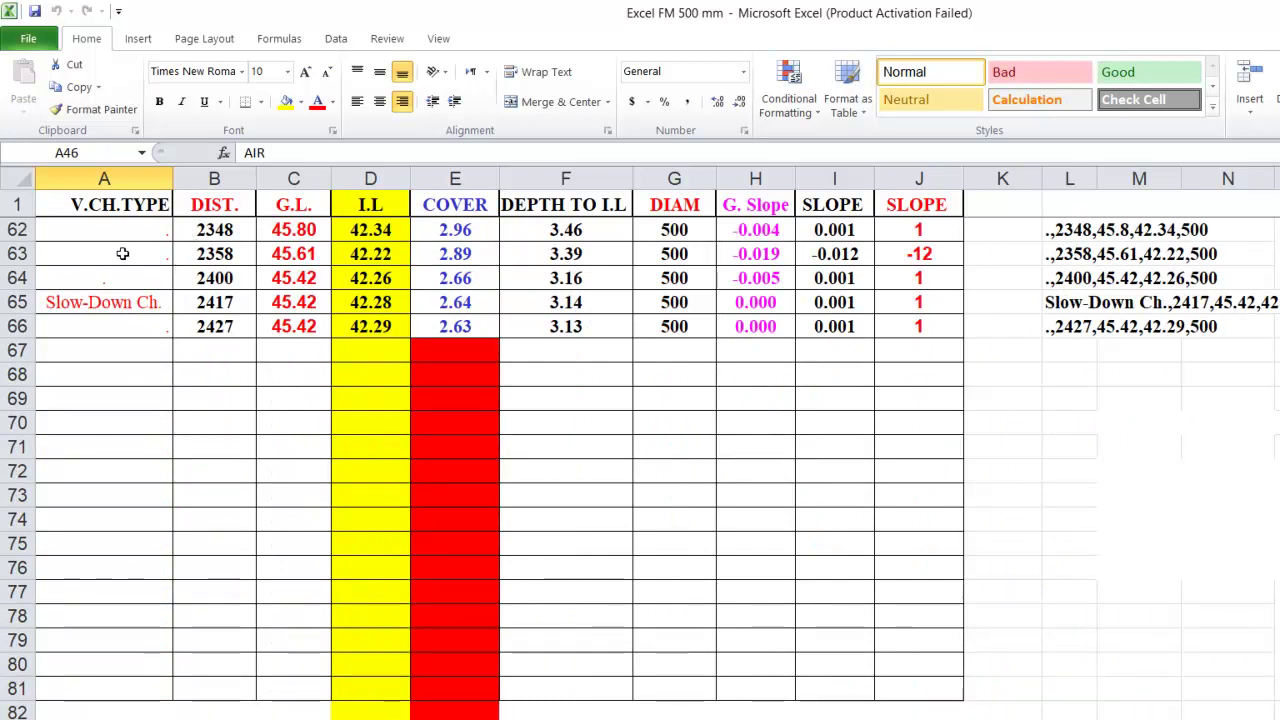
scroll(143, 254, up, 14)
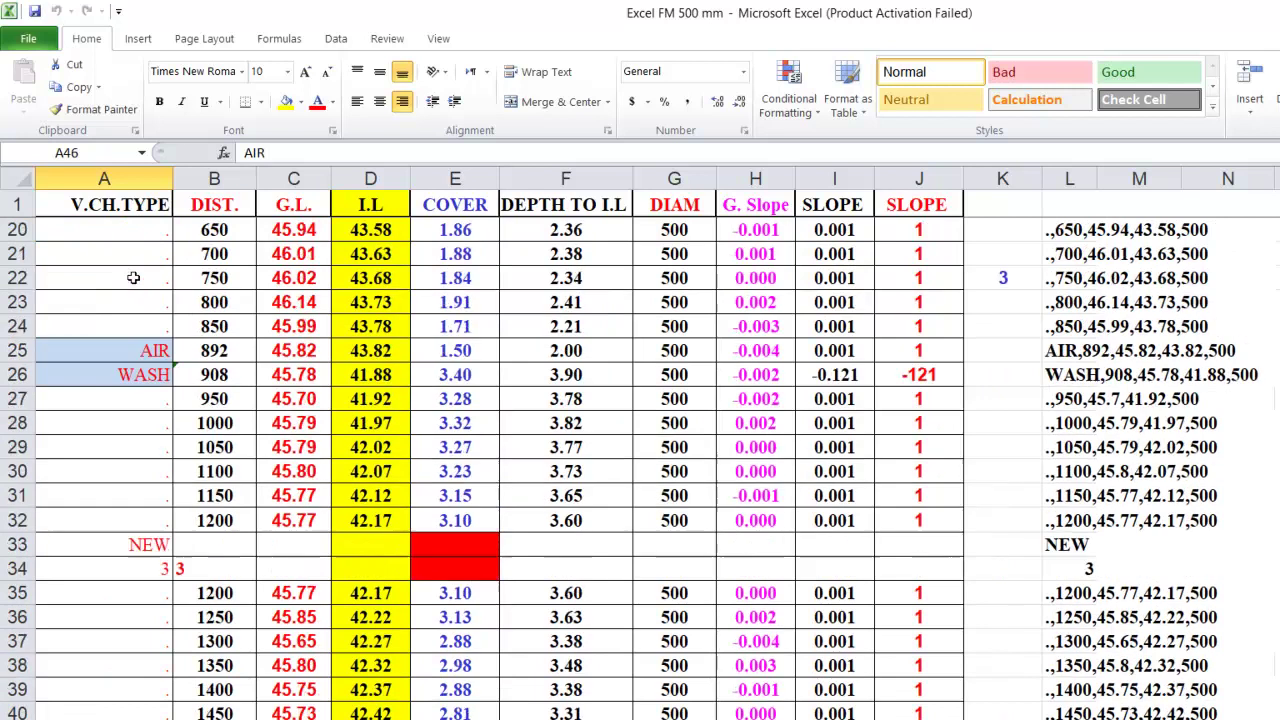
scroll(122, 316, up, 6)
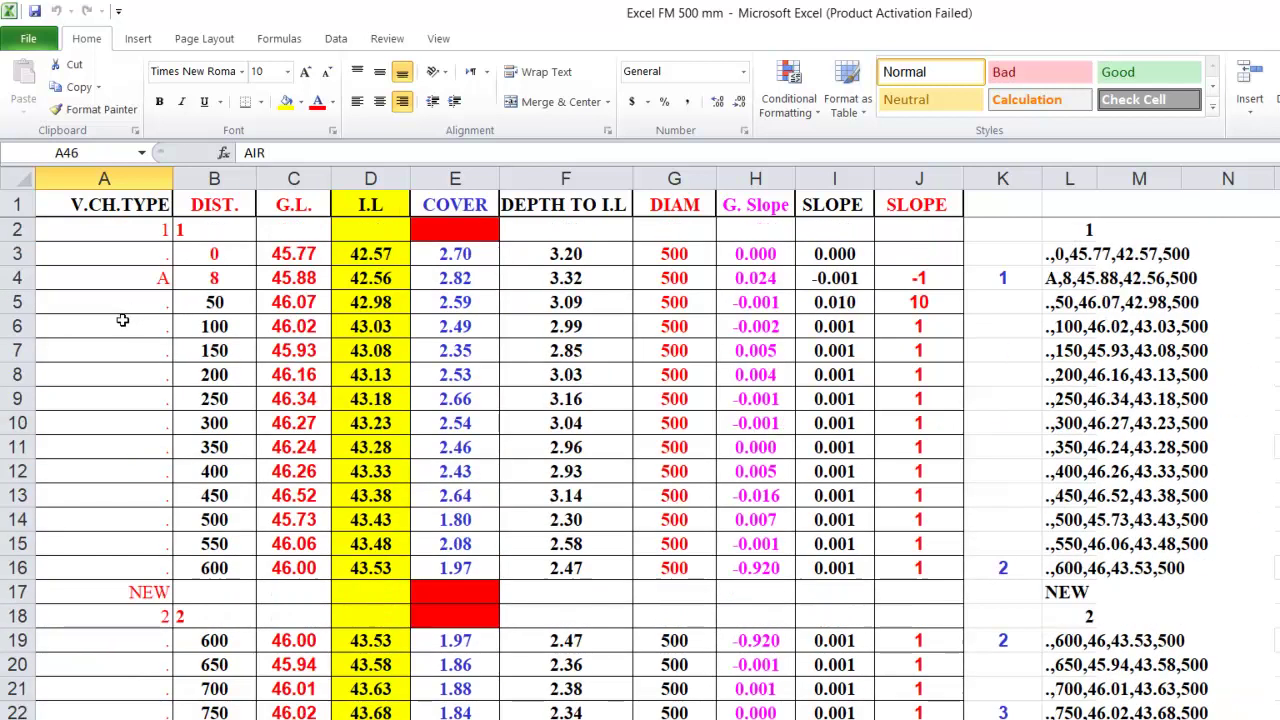
scroll(122, 318, down, 16)
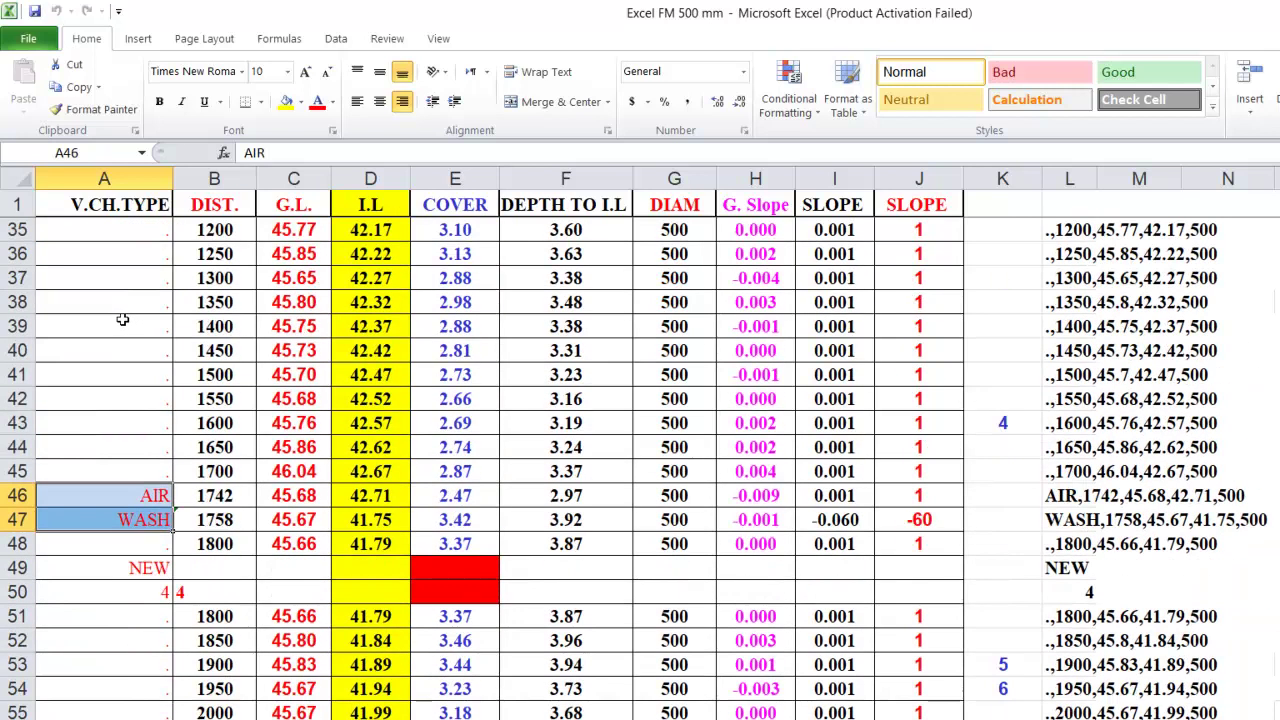
scroll(122, 318, up, 6)
scroll(122, 318, up, 10)
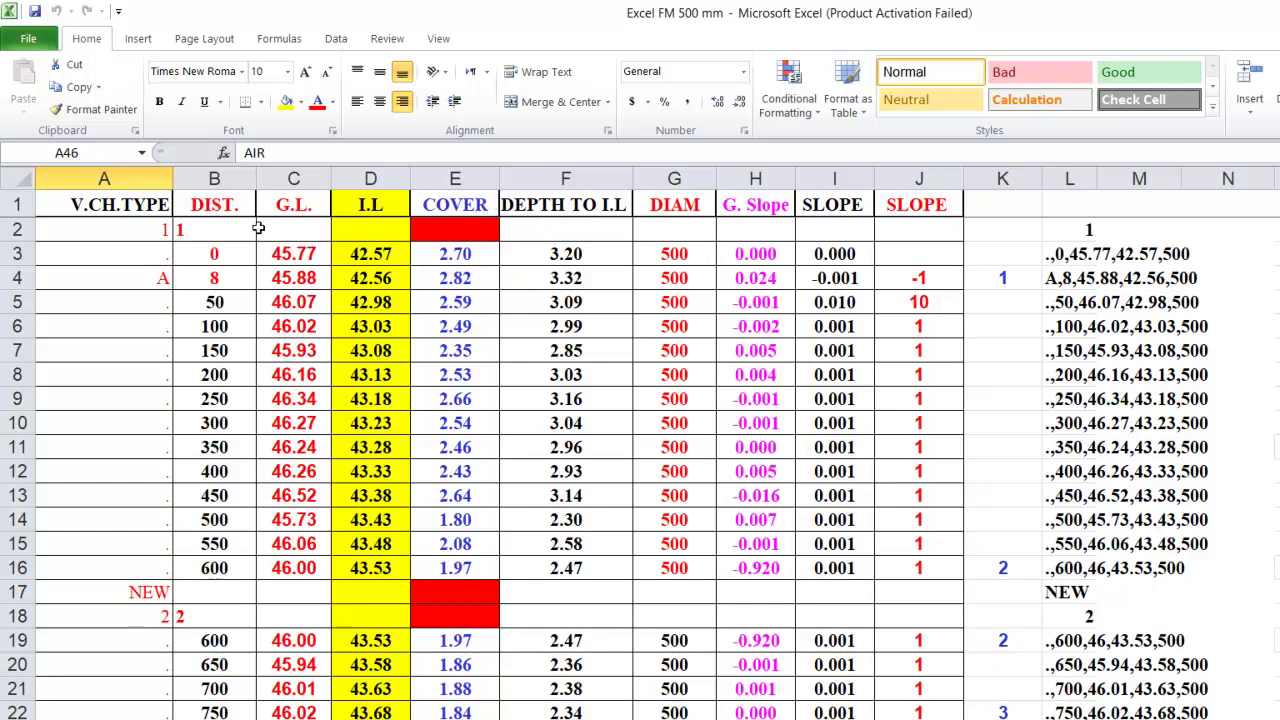
scroll(210, 316, down, 4)
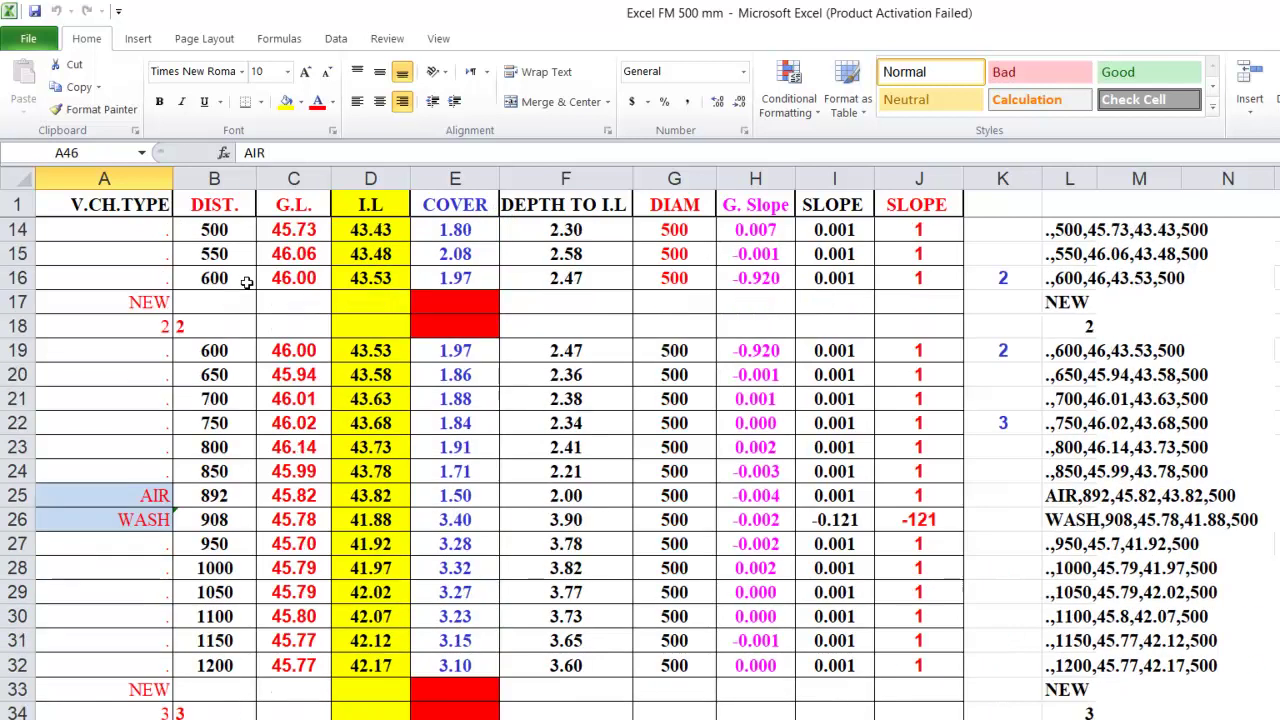
scroll(244, 275, up, 3)
scroll(240, 262, down, 2)
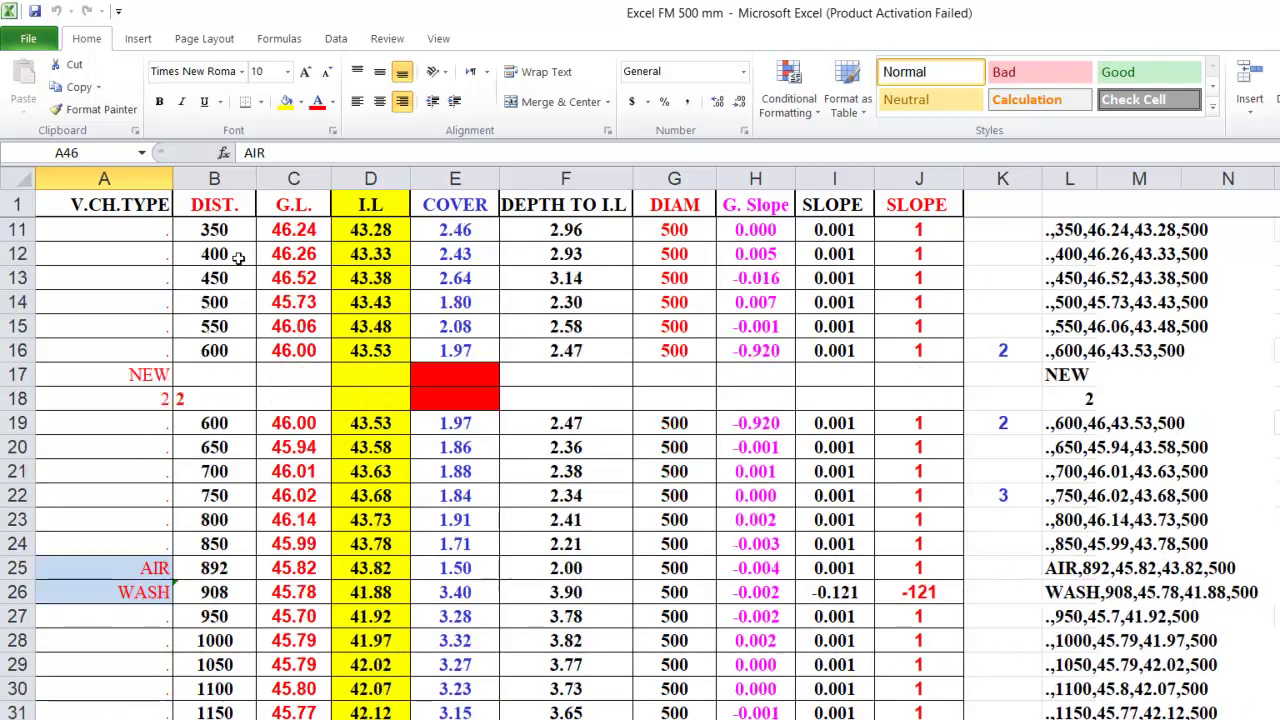
scroll(147, 470, up, 1)
scroll(147, 470, up, 2)
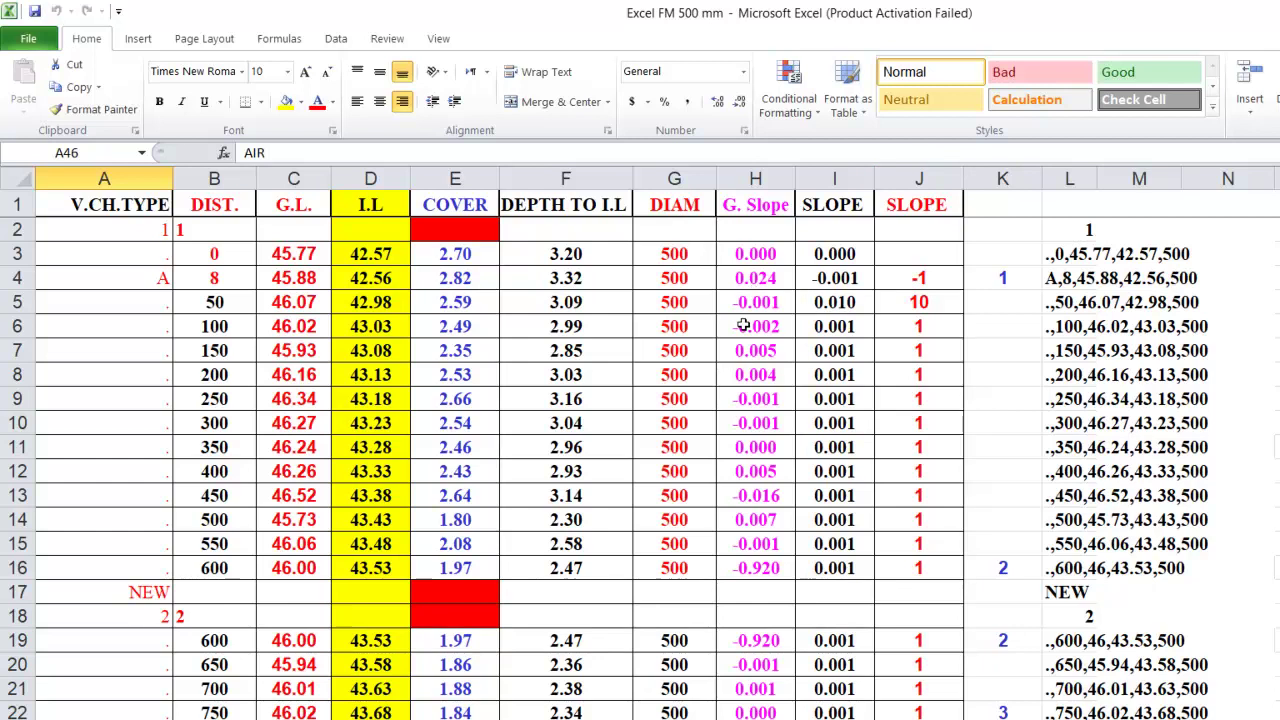
scroll(272, 384, down, 4)
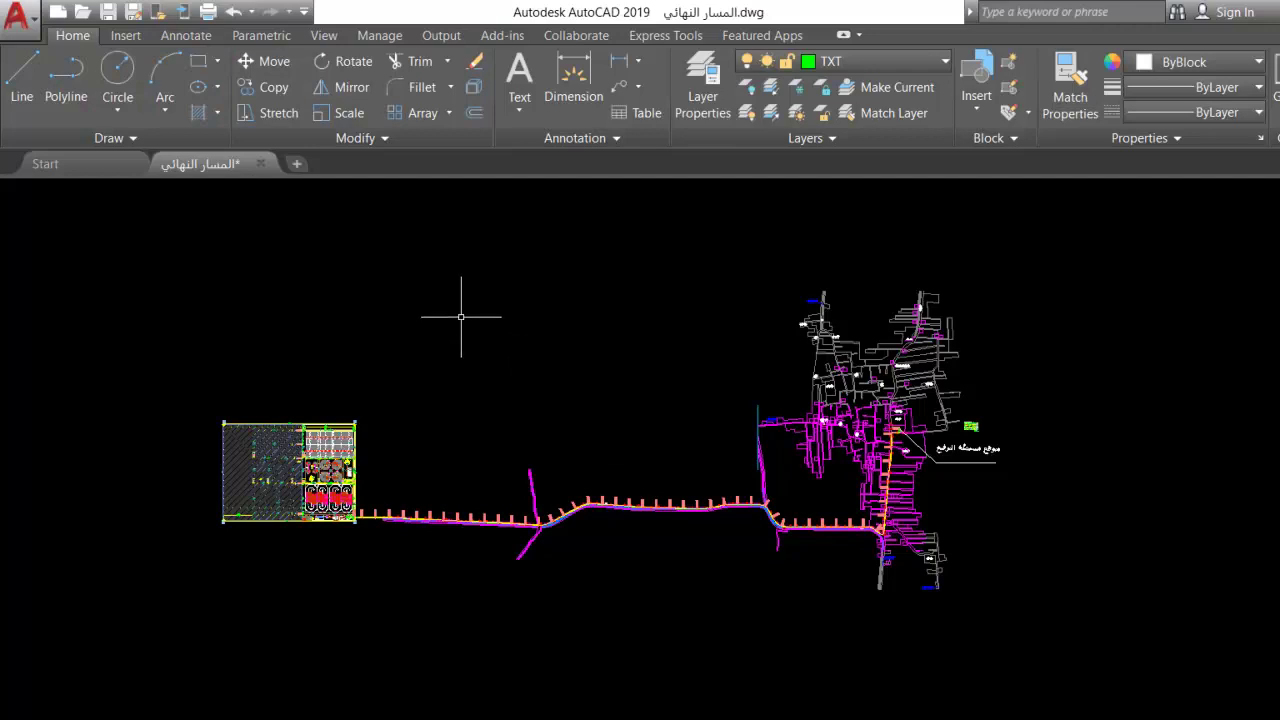
Switch to AutoCAD and draw a schematic pipe profile of three connected segments above the route: a long rise, a fall and a short rise.
scroll(460, 317, up, 3)
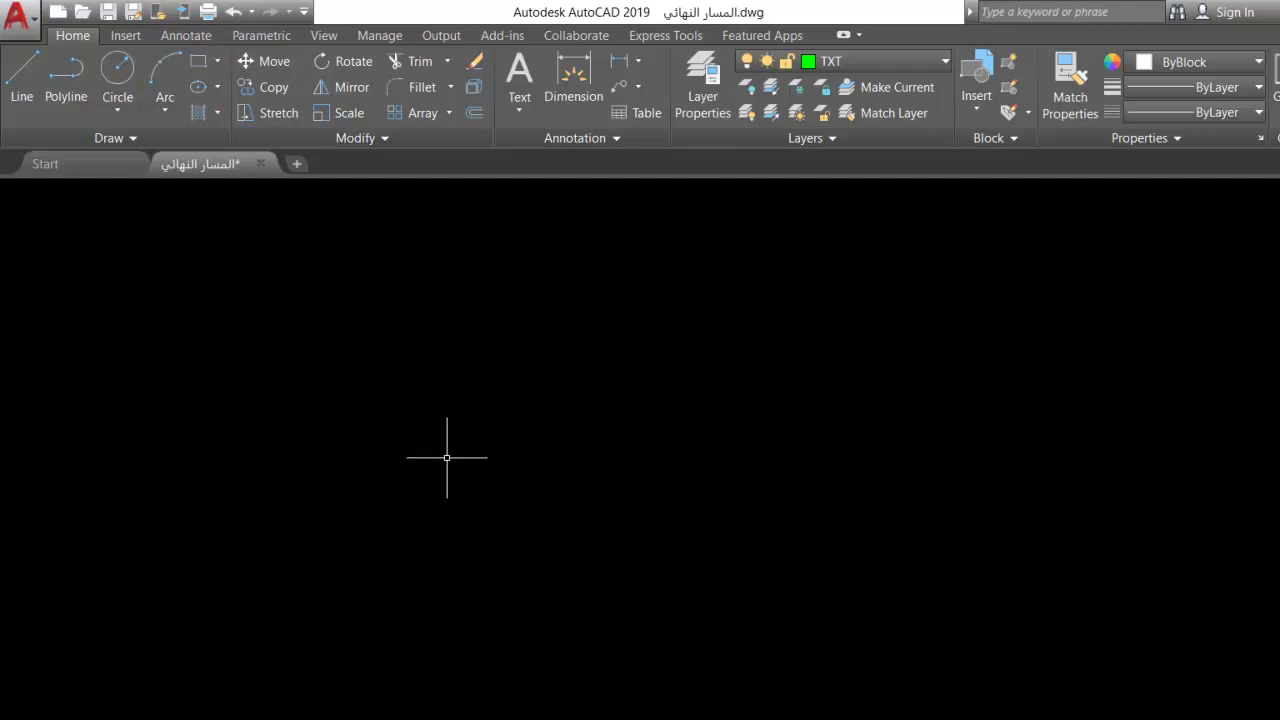
key(l)
key(Return)
click(361, 498)
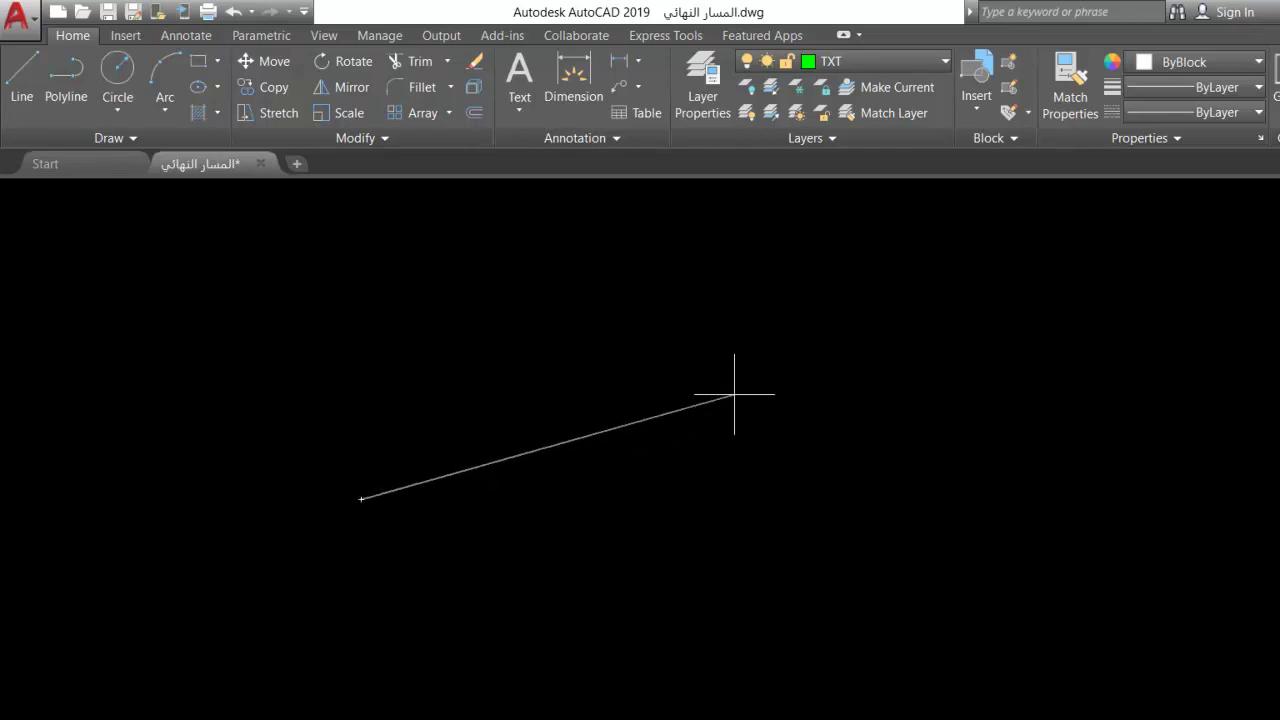
click(711, 391)
scroll(729, 406, up, 4)
click(677, 322)
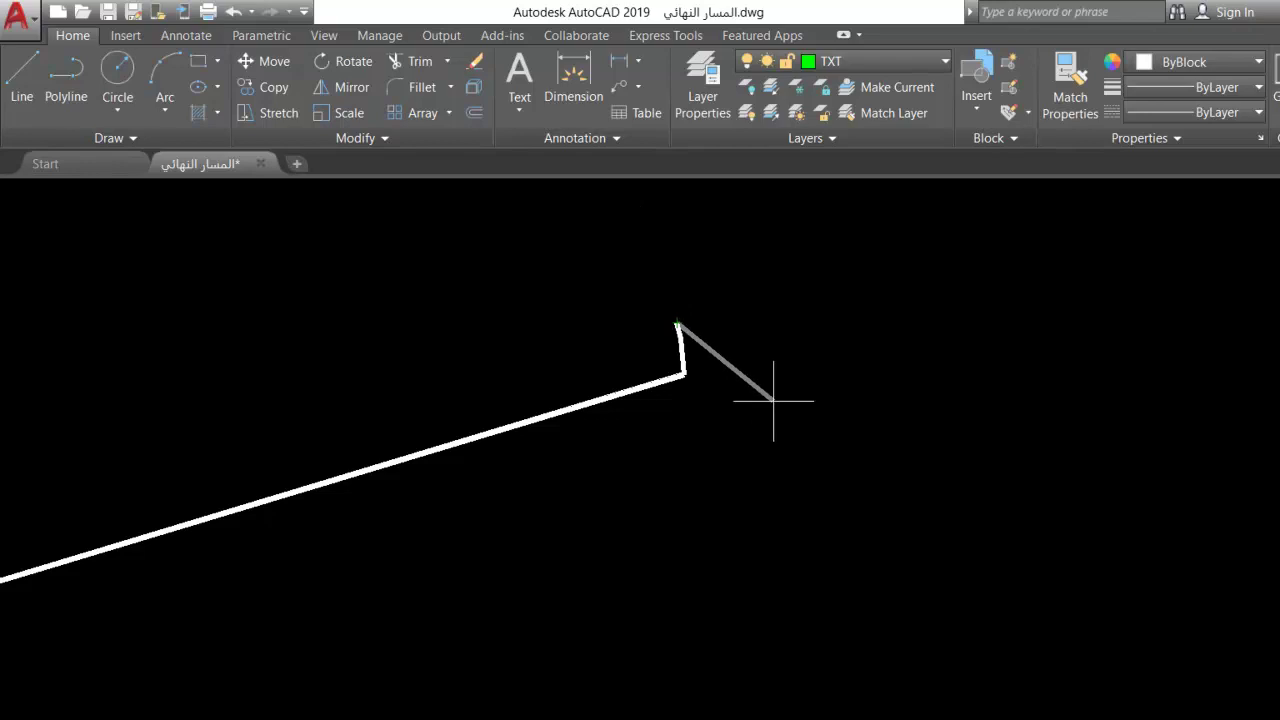
key(u)
key(Return)
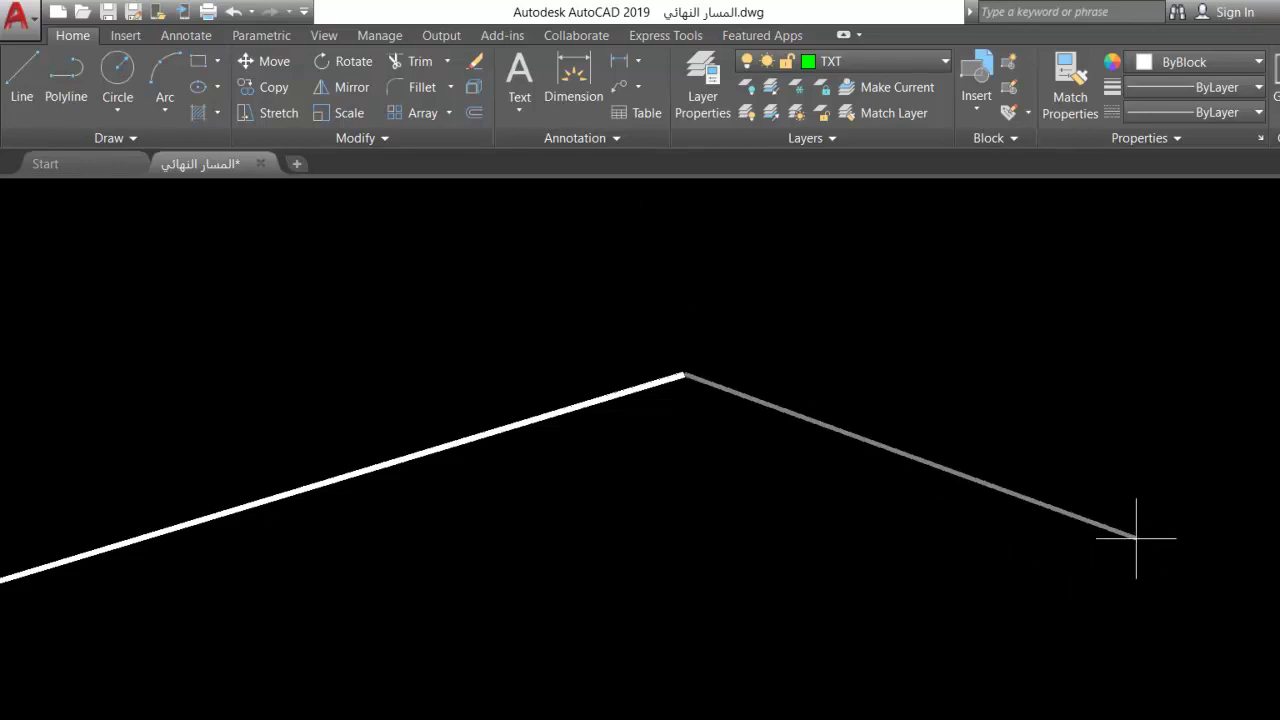
click(1044, 510)
click(1249, 378)
key(Return)
Draw a short vertical line upward from the peak of the schematic pipe profile.
scroll(760, 460, down, 4)
scroll(770, 427, up, 5)
click(680, 432)
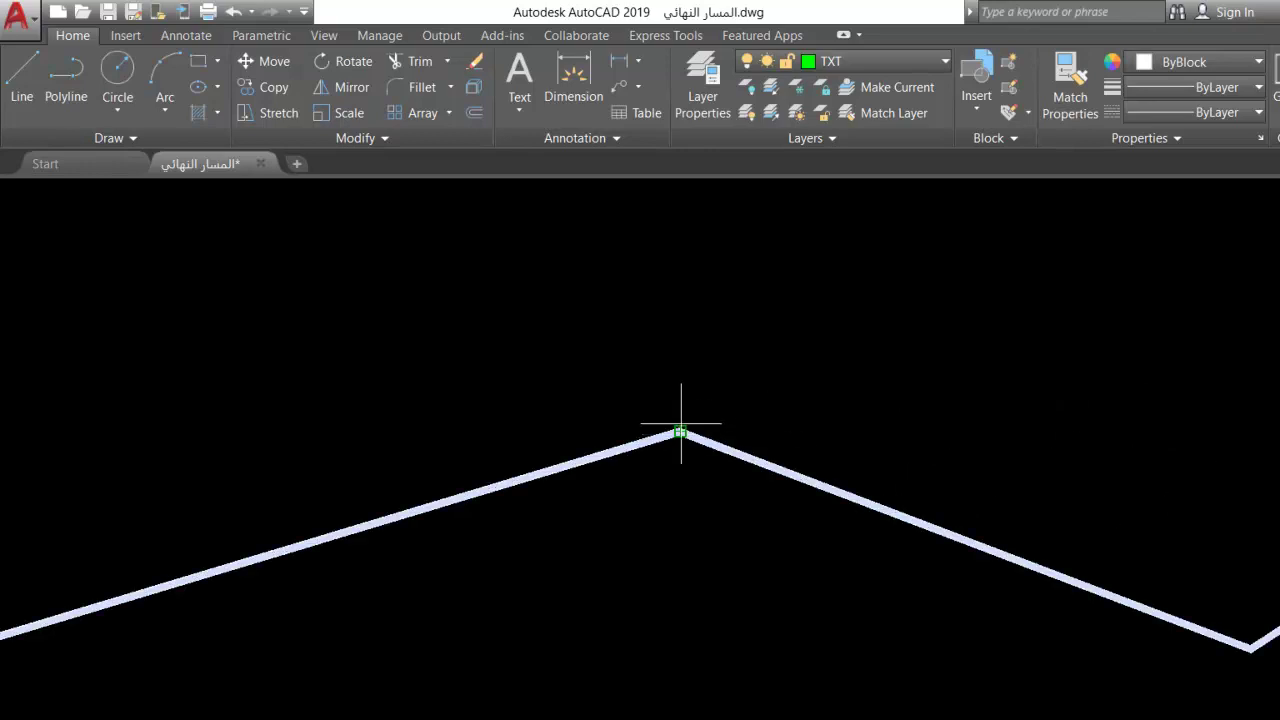
click(680, 336)
key(Escape)
scroll(775, 402, down, 2)
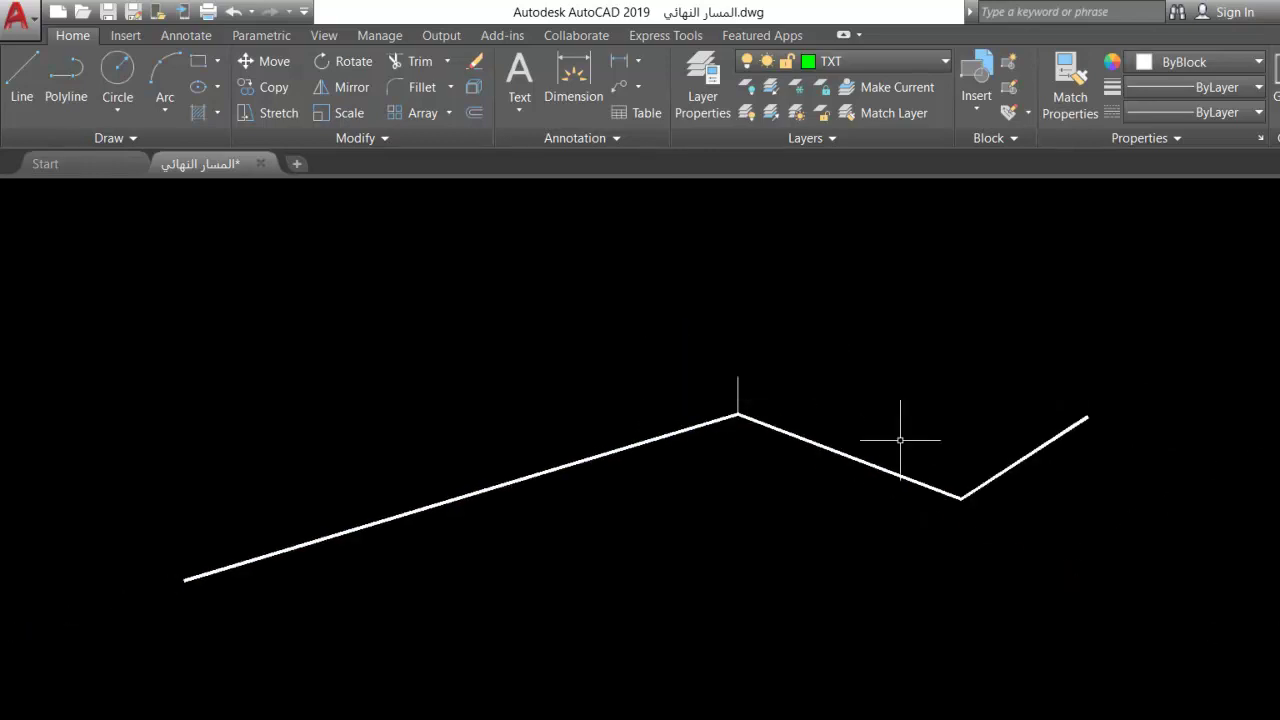
Draw a short vertical line downward from the low point of the schematic pipe profile.
key(Return)
click(961, 497)
click(961, 560)
key(Return)
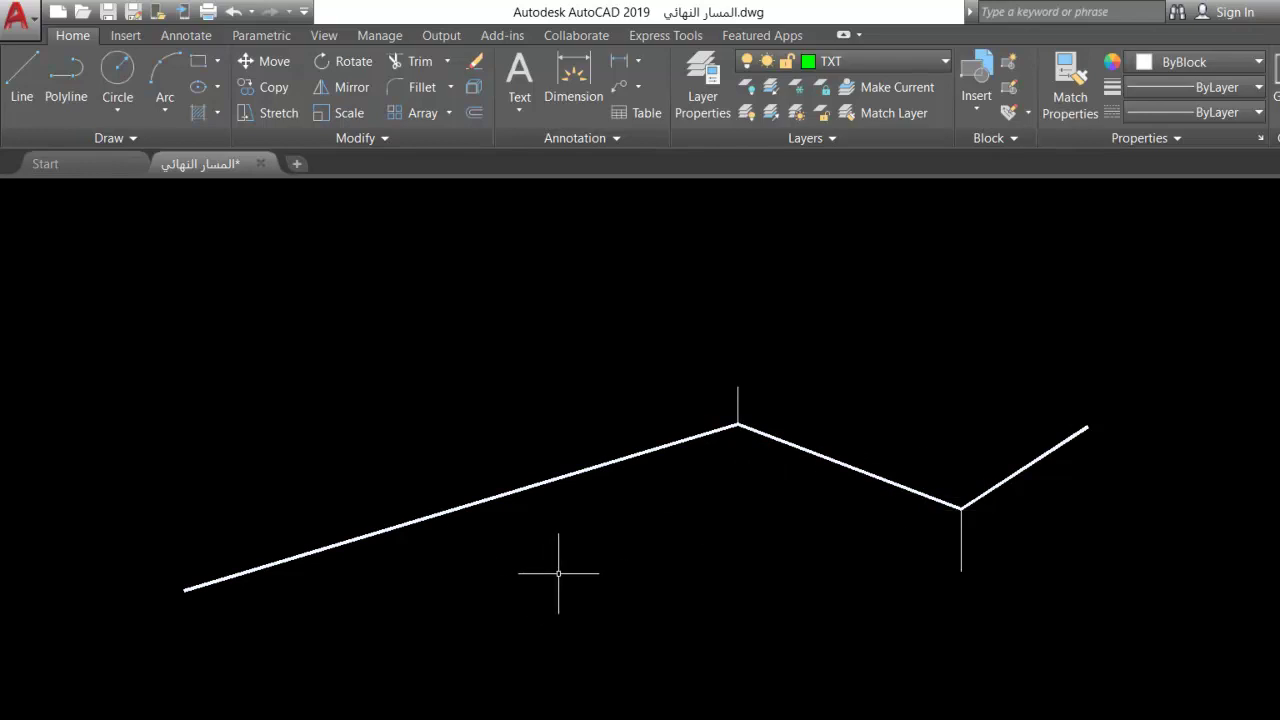
Examine the longitudinal profile sheets, especially the level break and the Air and Wash chambers on the ST(00+600.00) to ST(01+200.00) profile.
scroll(441, 453, down, 10)
scroll(441, 453, down, 2)
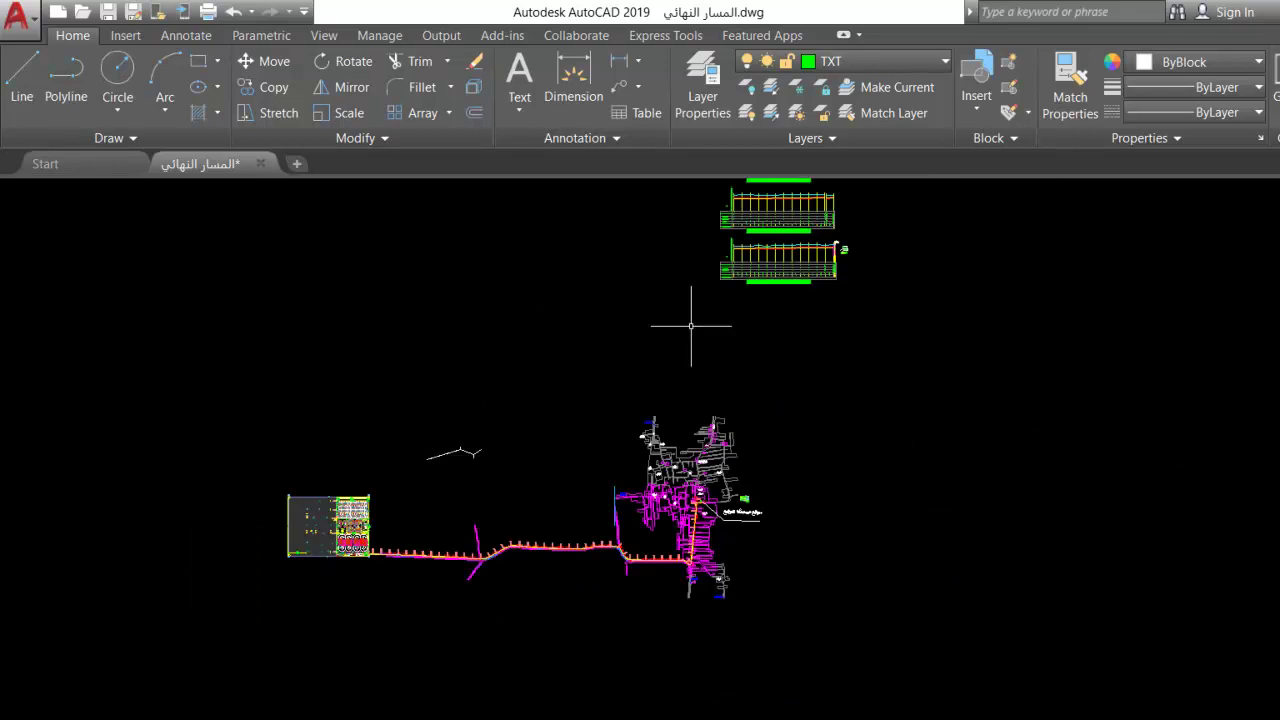
drag(563, 393, 402, 586)
scroll(709, 265, up, 4)
drag(420, 348, 665, 686)
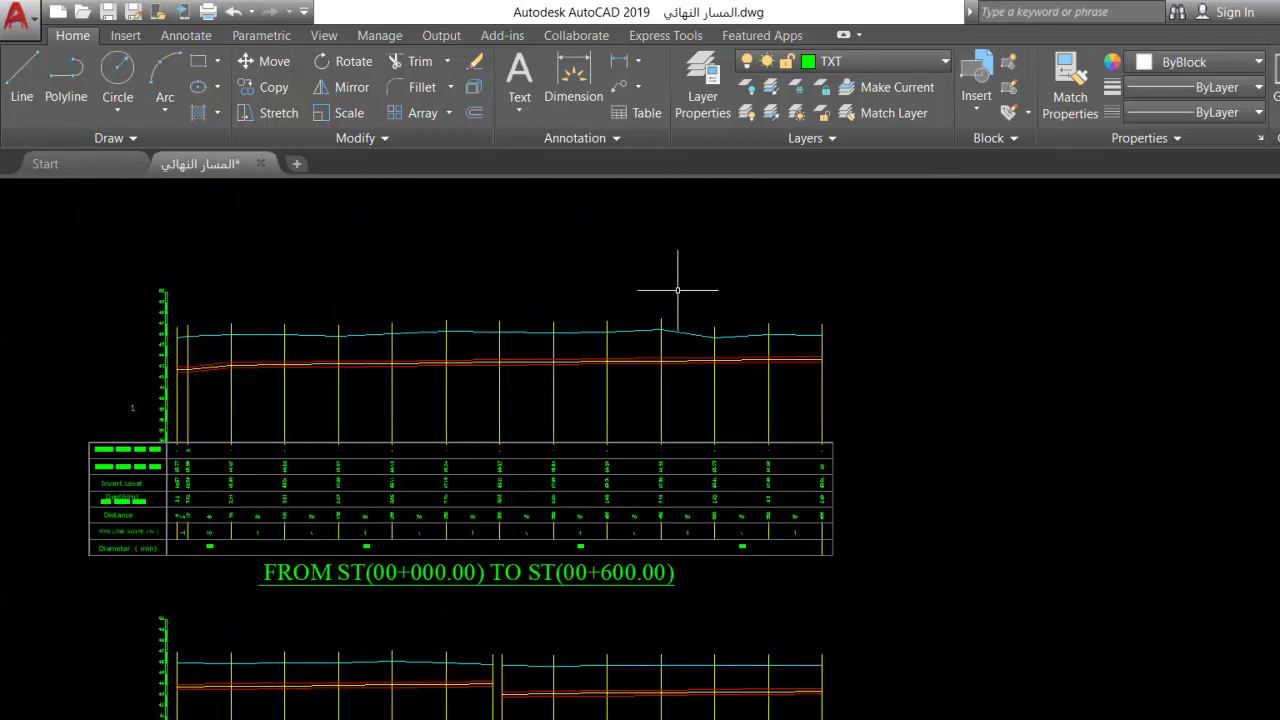
scroll(431, 295, down, 2)
scroll(415, 520, up, 4)
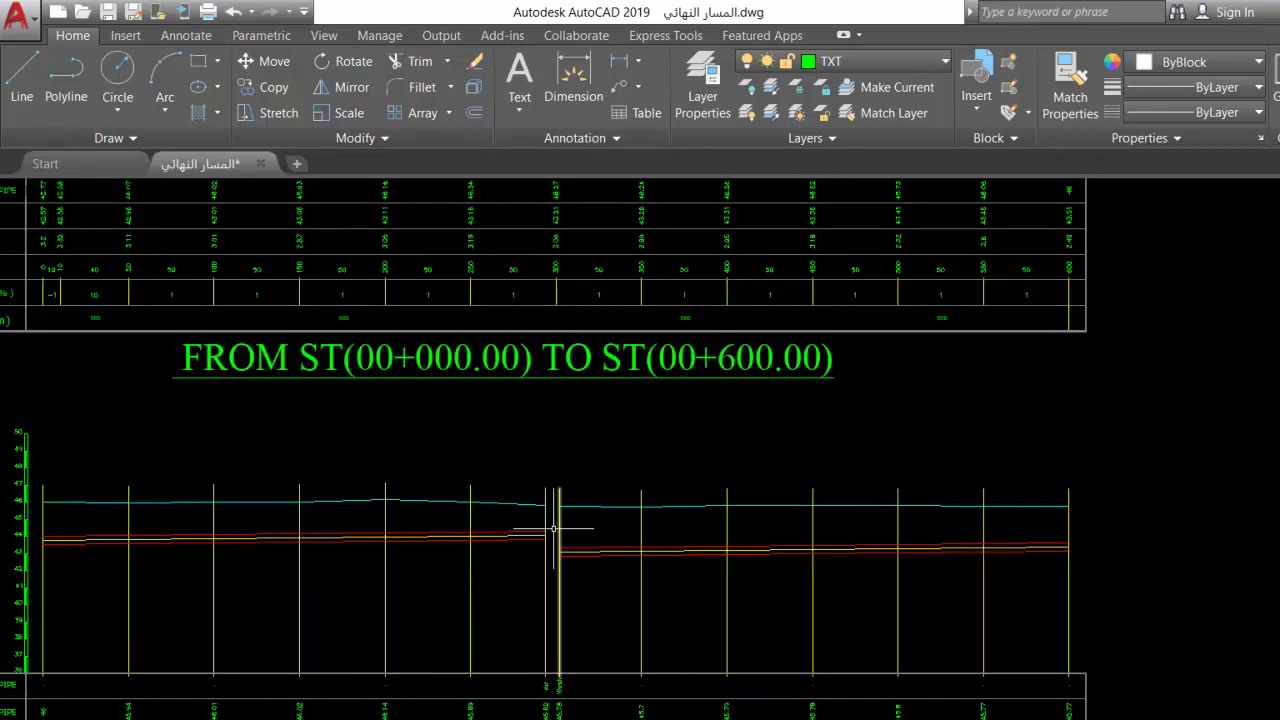
scroll(558, 522, up, 4)
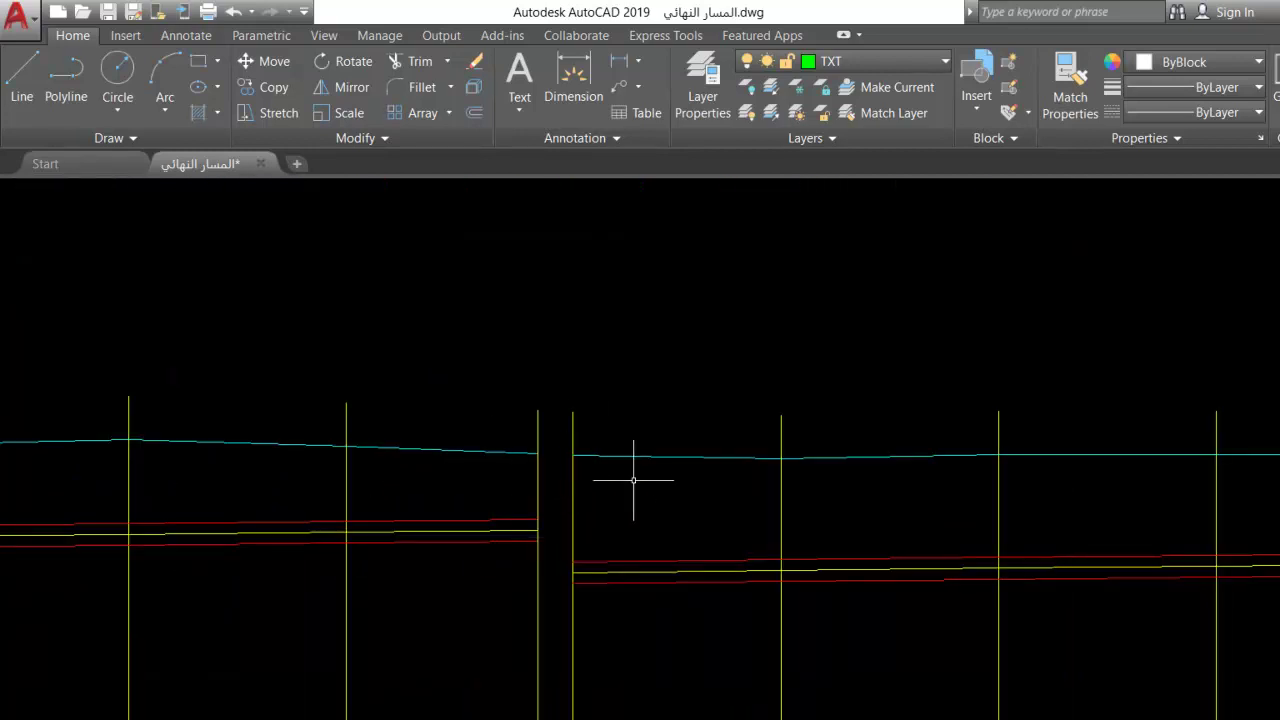
scroll(683, 451, down, 4)
scroll(683, 451, down, 4)
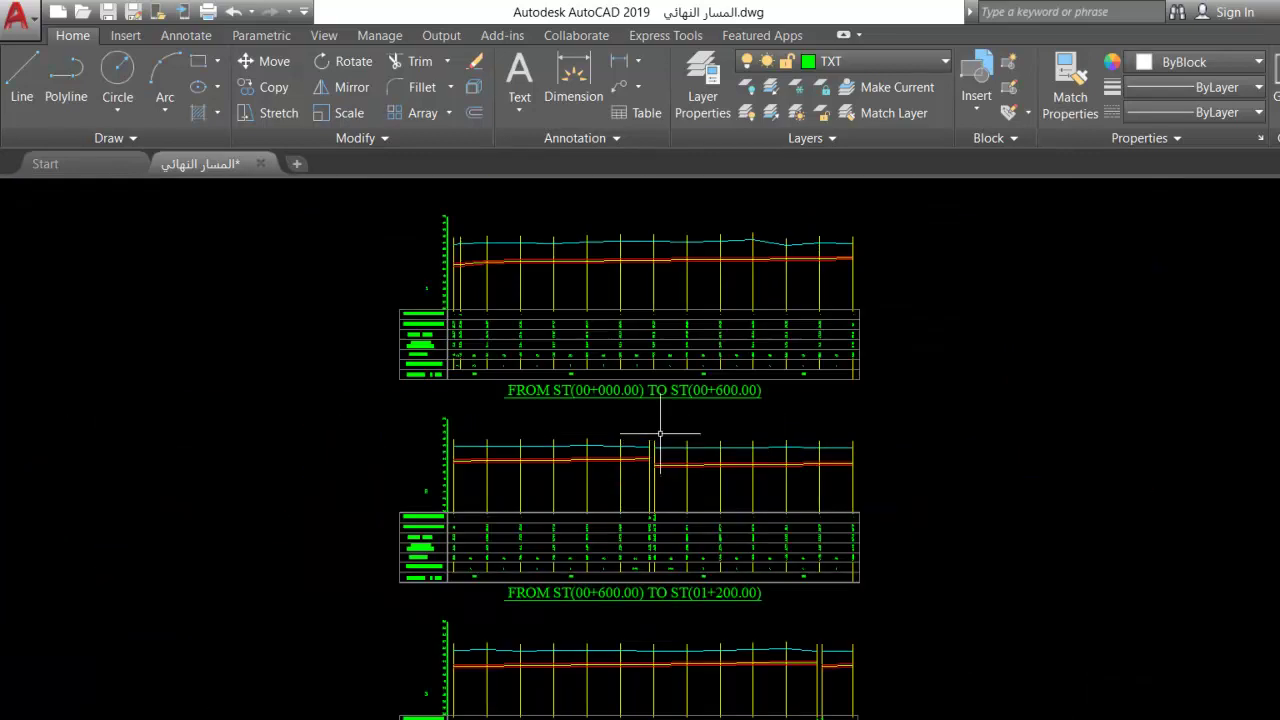
scroll(640, 447, up, 10)
scroll(622, 364, down, 6)
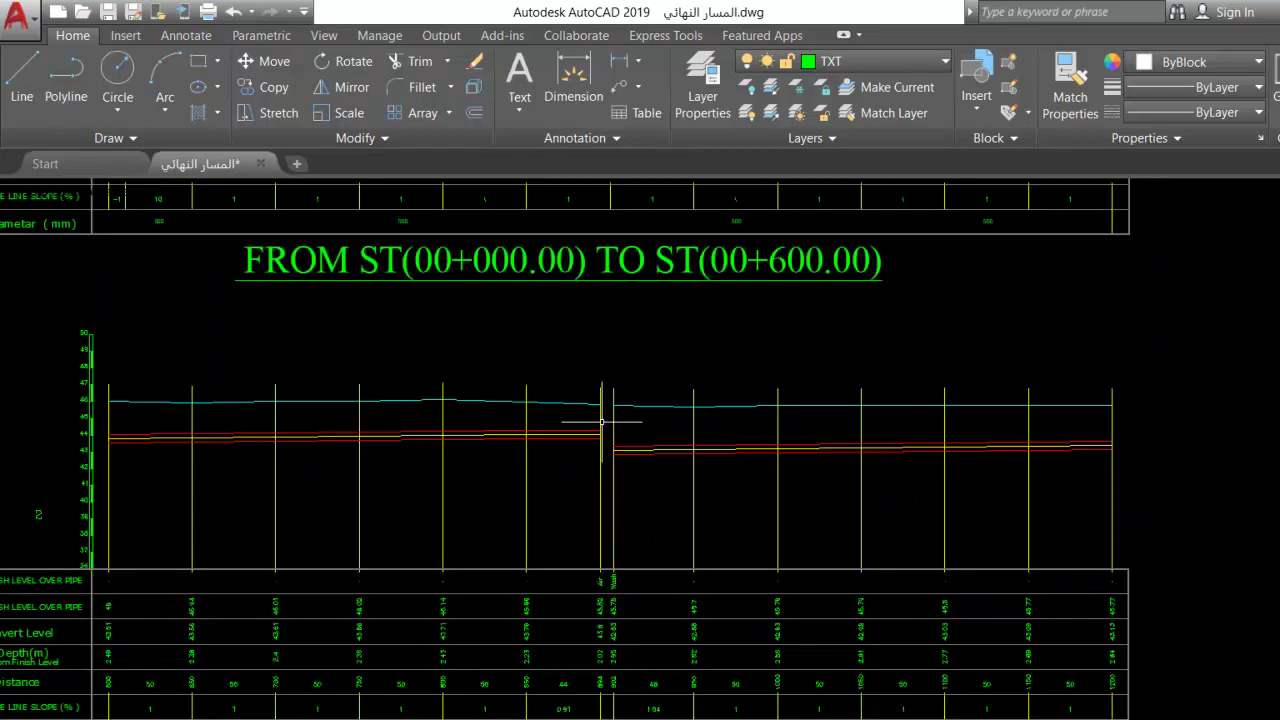
scroll(600, 555, up, 10)
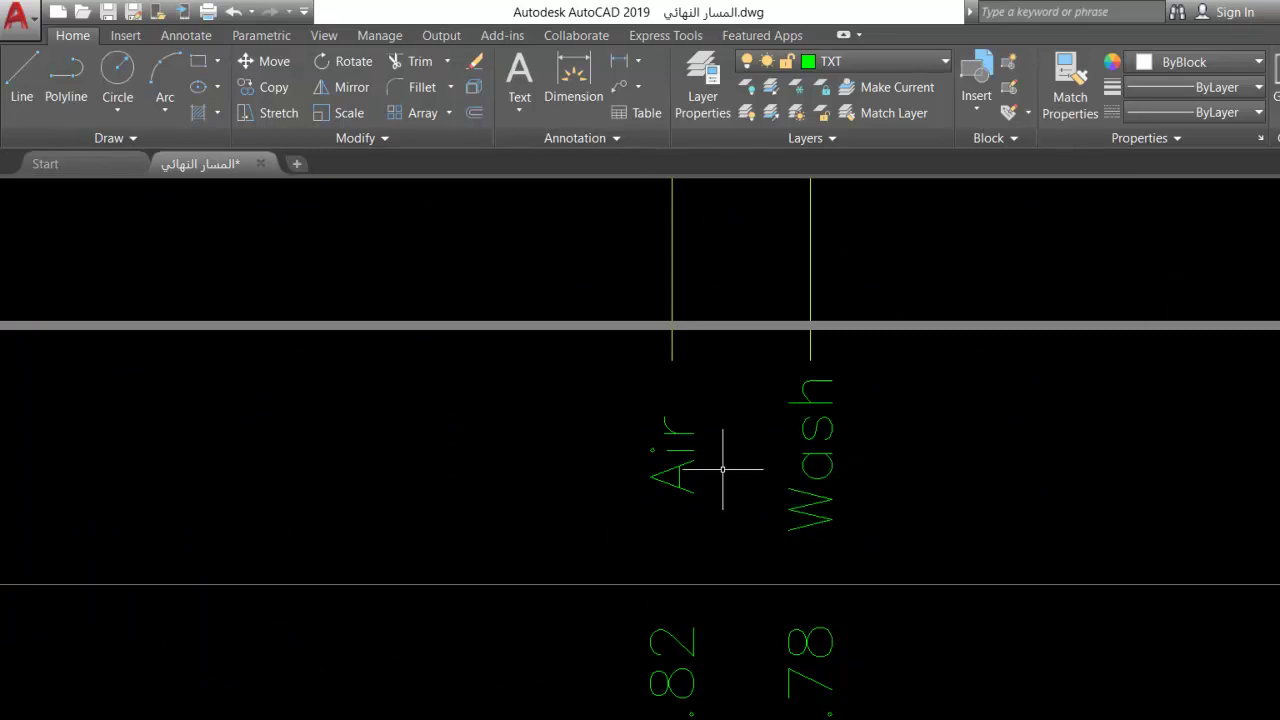
scroll(736, 538, down, 3)
scroll(736, 538, down, 4)
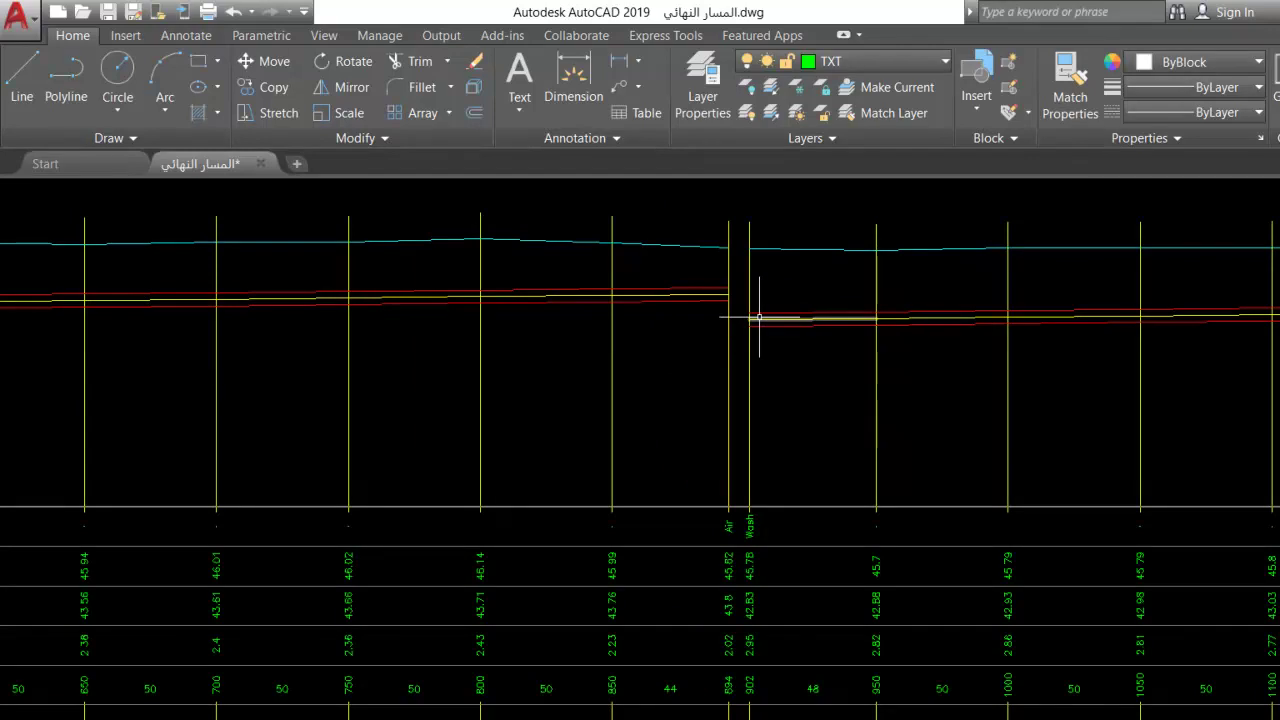
scroll(751, 302, down, 10)
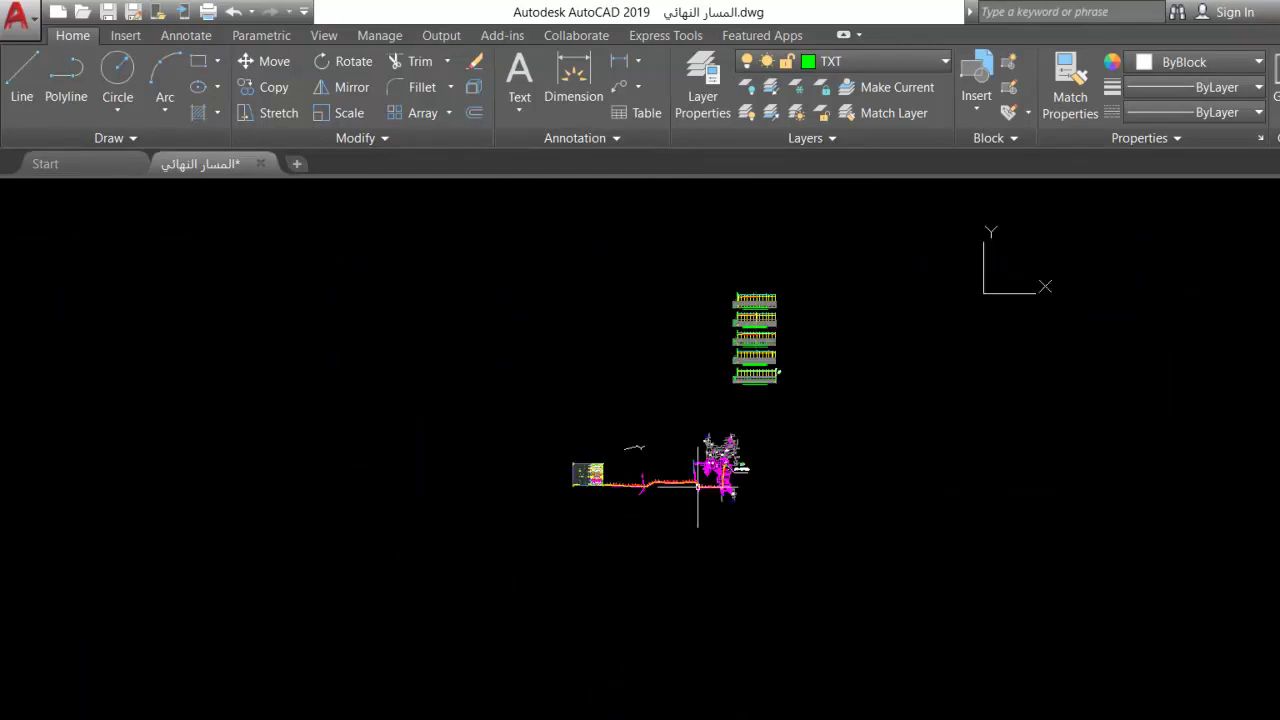
Switch to the Excel workbook and set the slope in cell J5, for the 50 m distance, to 1.
key(alt+Tab)
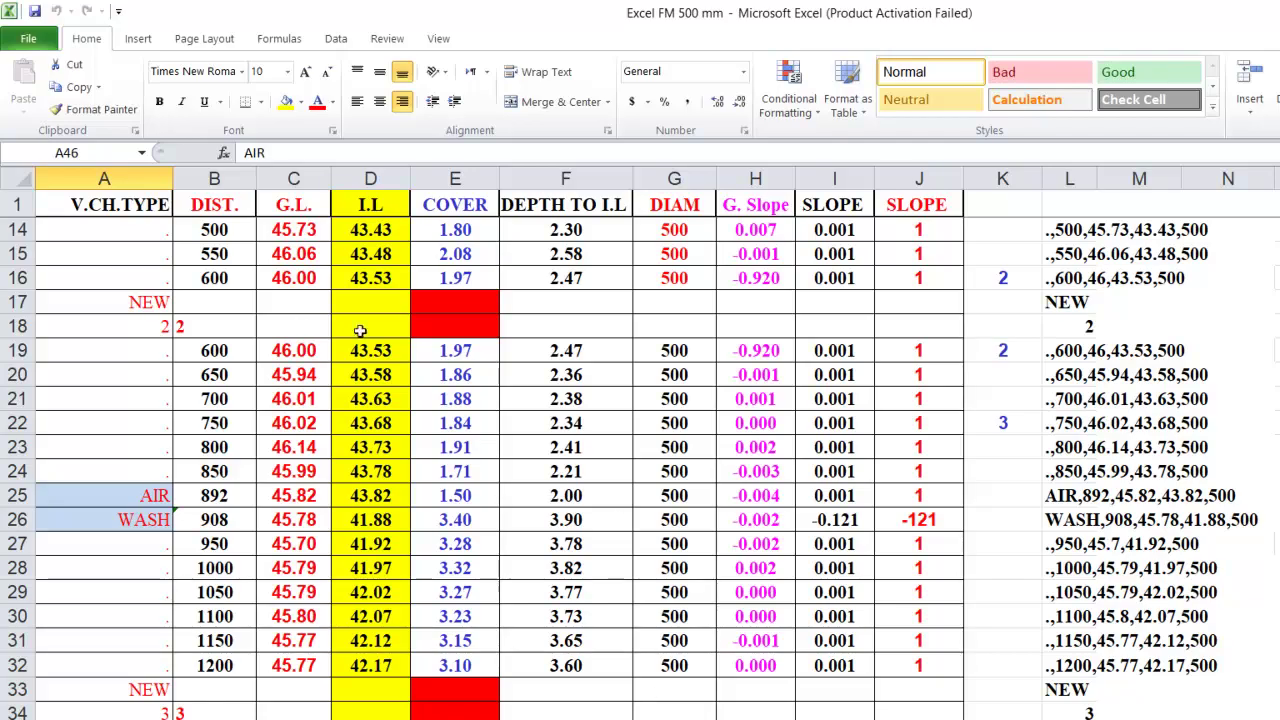
scroll(207, 372, up, 4)
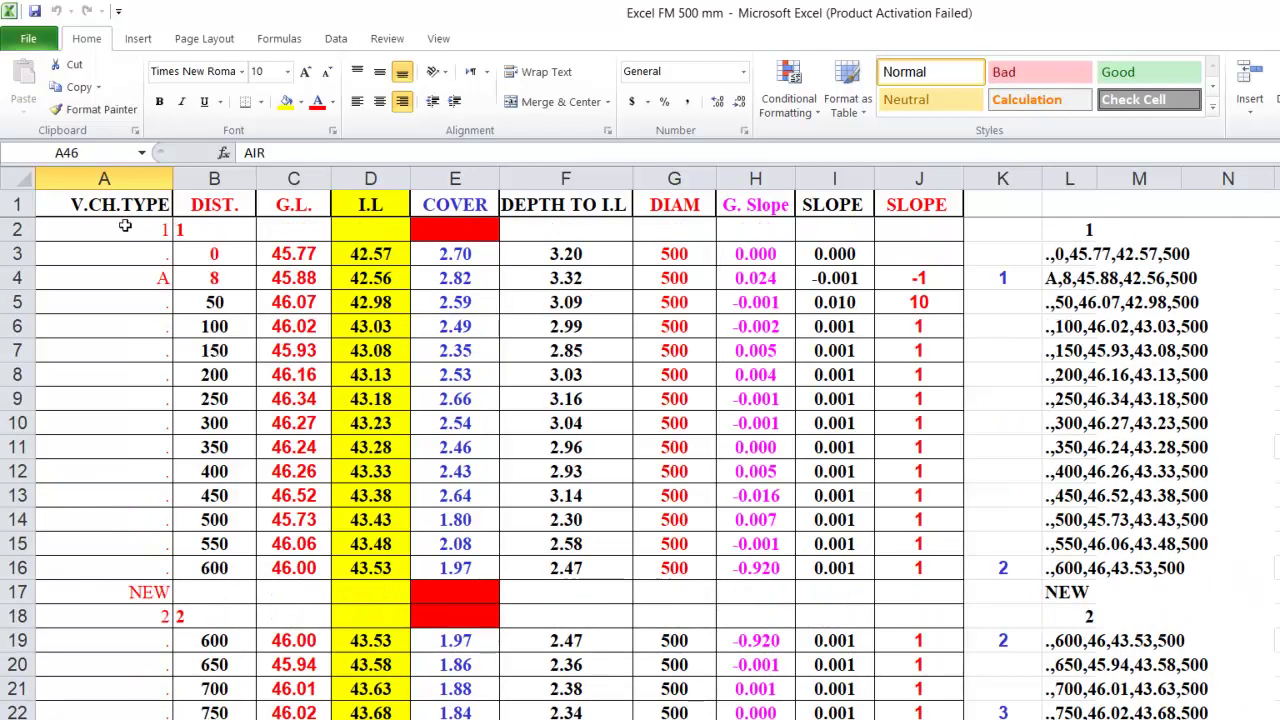
scroll(160, 268, down, 5)
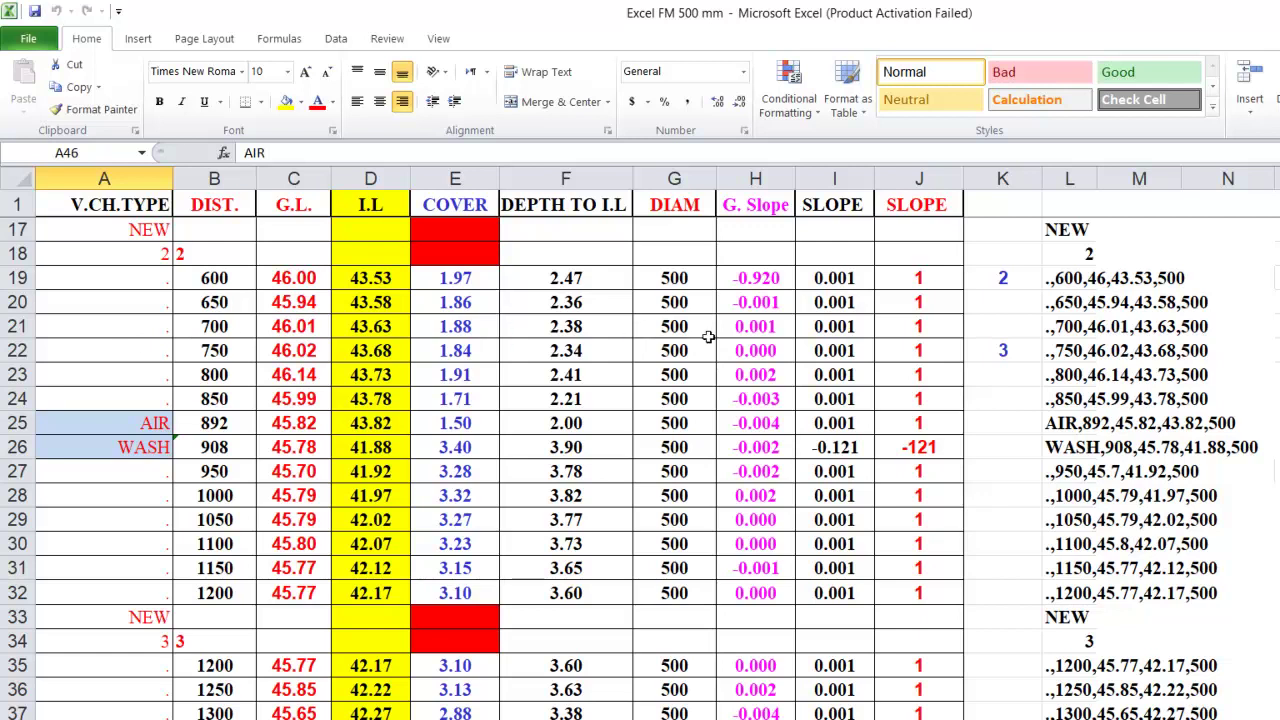
scroll(741, 343, up, 1)
scroll(738, 302, up, 4)
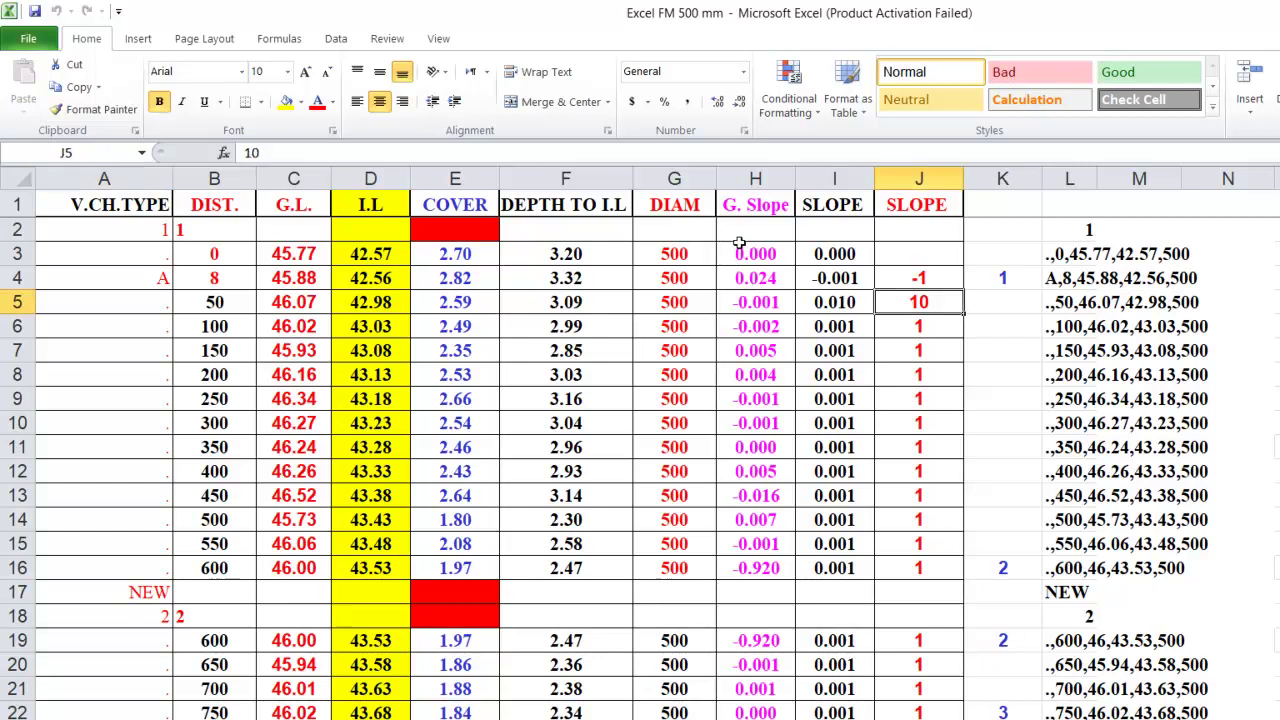
text(1)
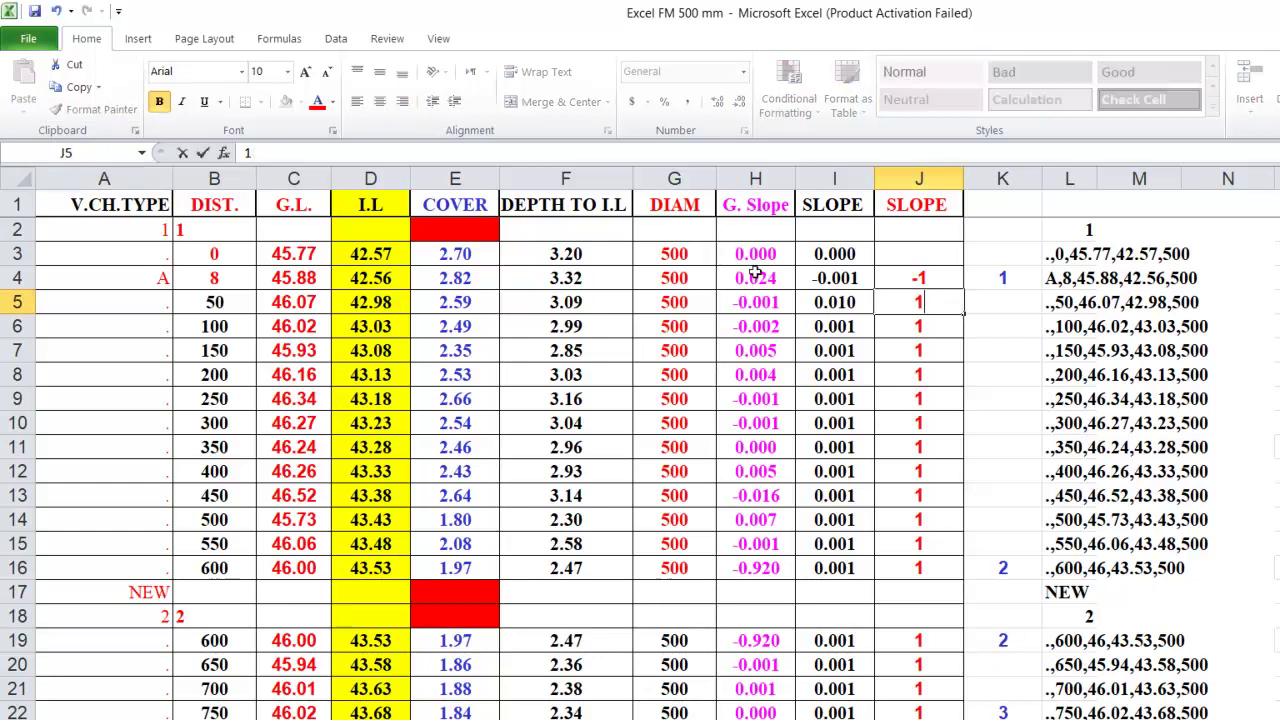
key(Return)
key(Return)
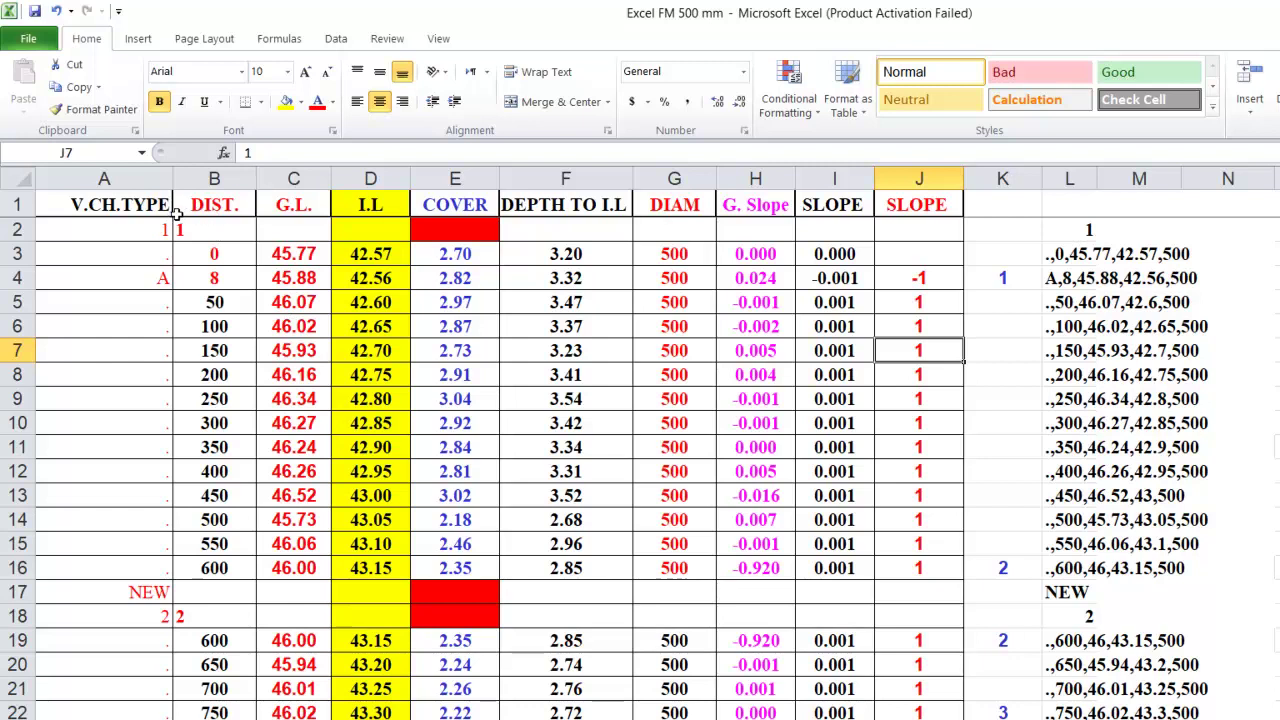
Switch to AutoCAD and examine the start of the pipeline route around station 0+000.
click(681, 716)
scroll(727, 442, up, 4)
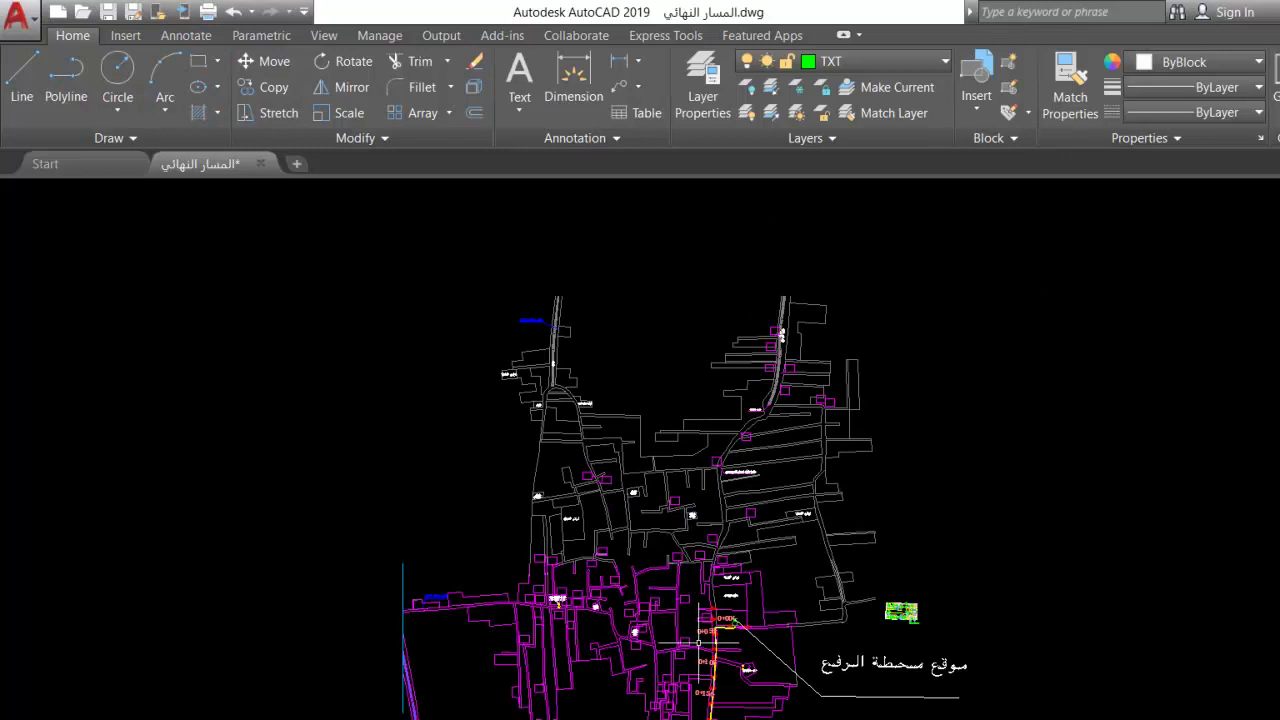
scroll(685, 633, up, 8)
scroll(683, 549, down, 2)
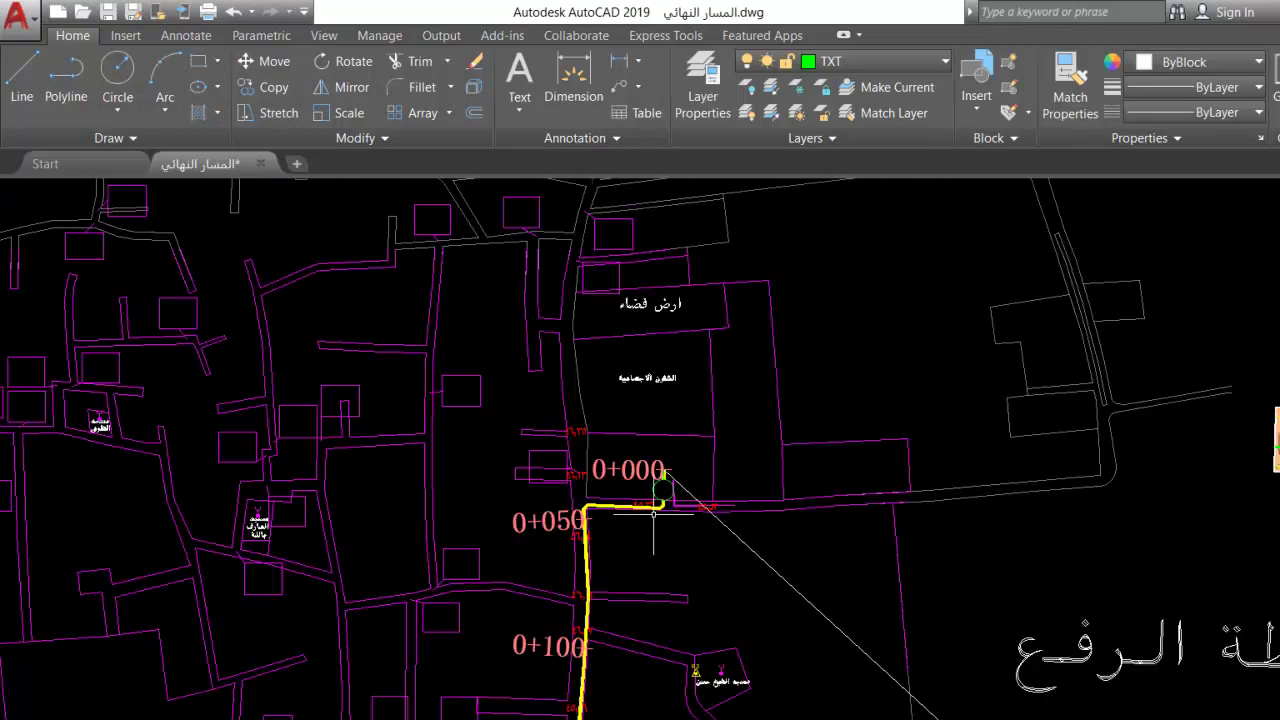
scroll(663, 491, up, 6)
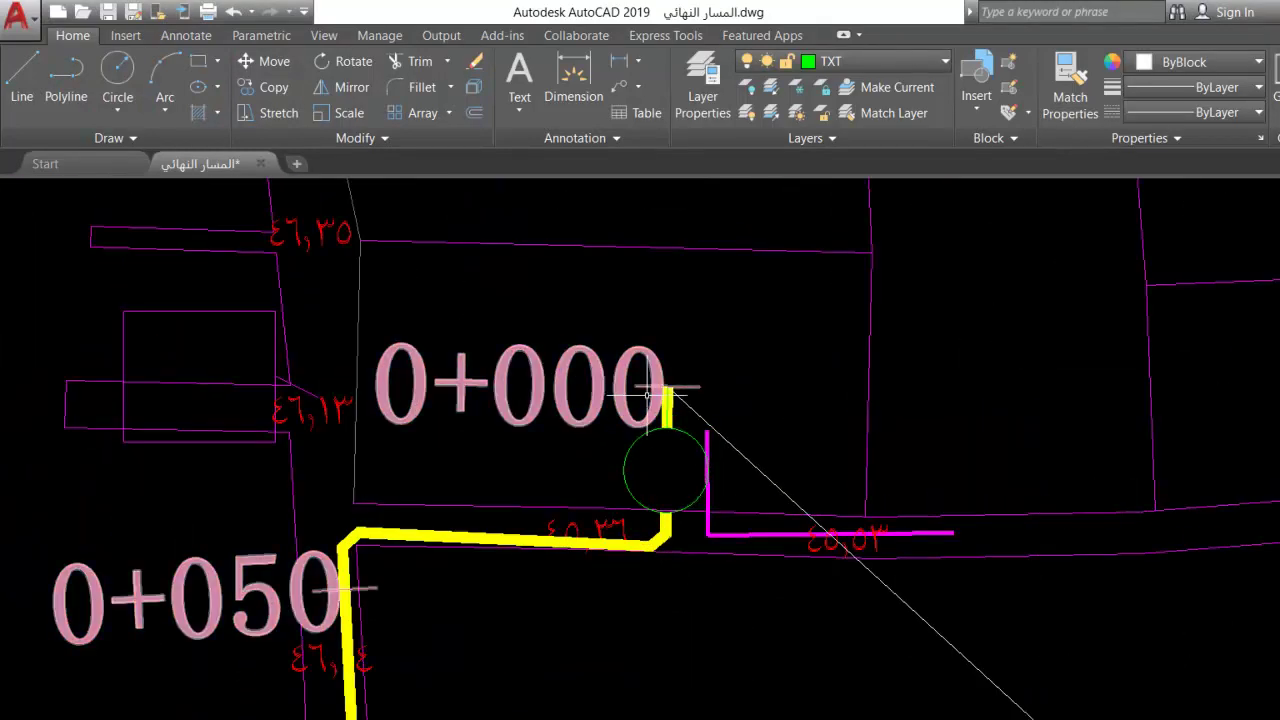
Examine the pump station layout where the 500 mm force main leaves through the flow-measurement chamber and the model A chamber (غرفه نموذج أ).
scroll(680, 388, up, 4)
scroll(657, 564, down, 4)
scroll(657, 564, down, 10)
scroll(825, 540, up, 12)
scroll(860, 470, up, 4)
scroll(1009, 392, down, 2)
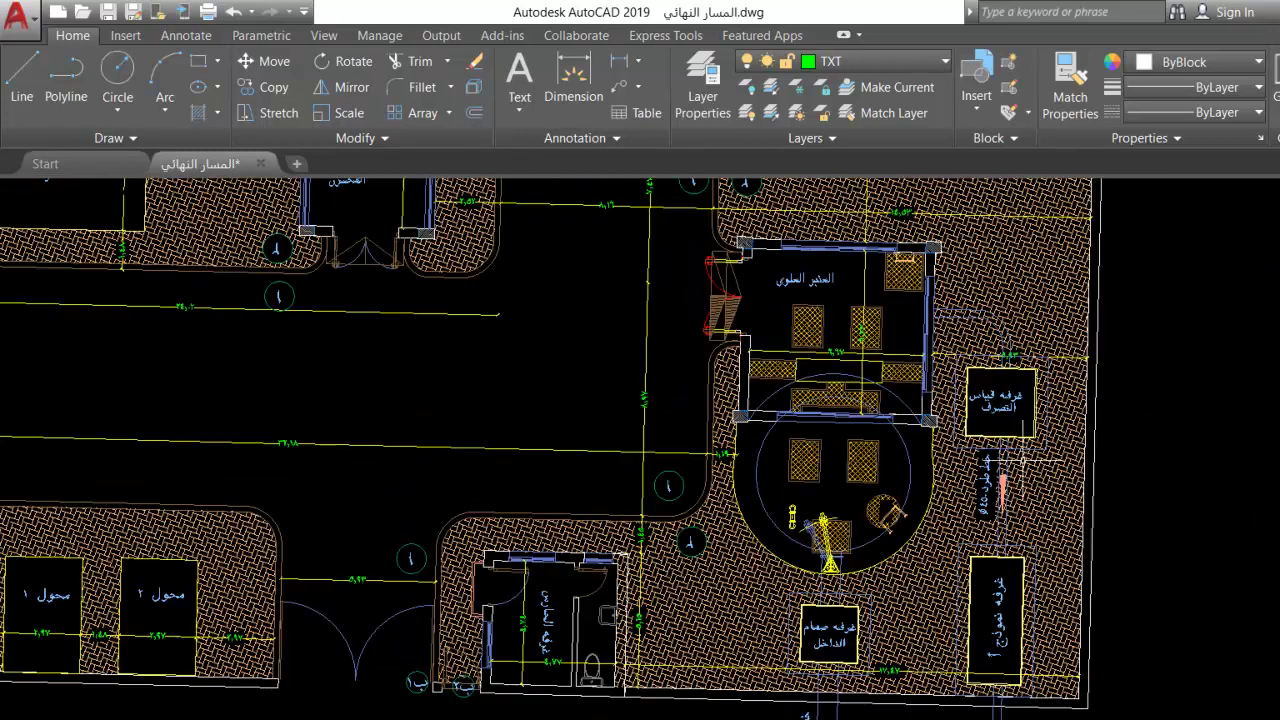
mouse_move(1014, 638)
mouse_down()
mouse_move(983, 609)
mouse_move(735, 537)
mouse_up()
scroll(734, 537, up, 5)
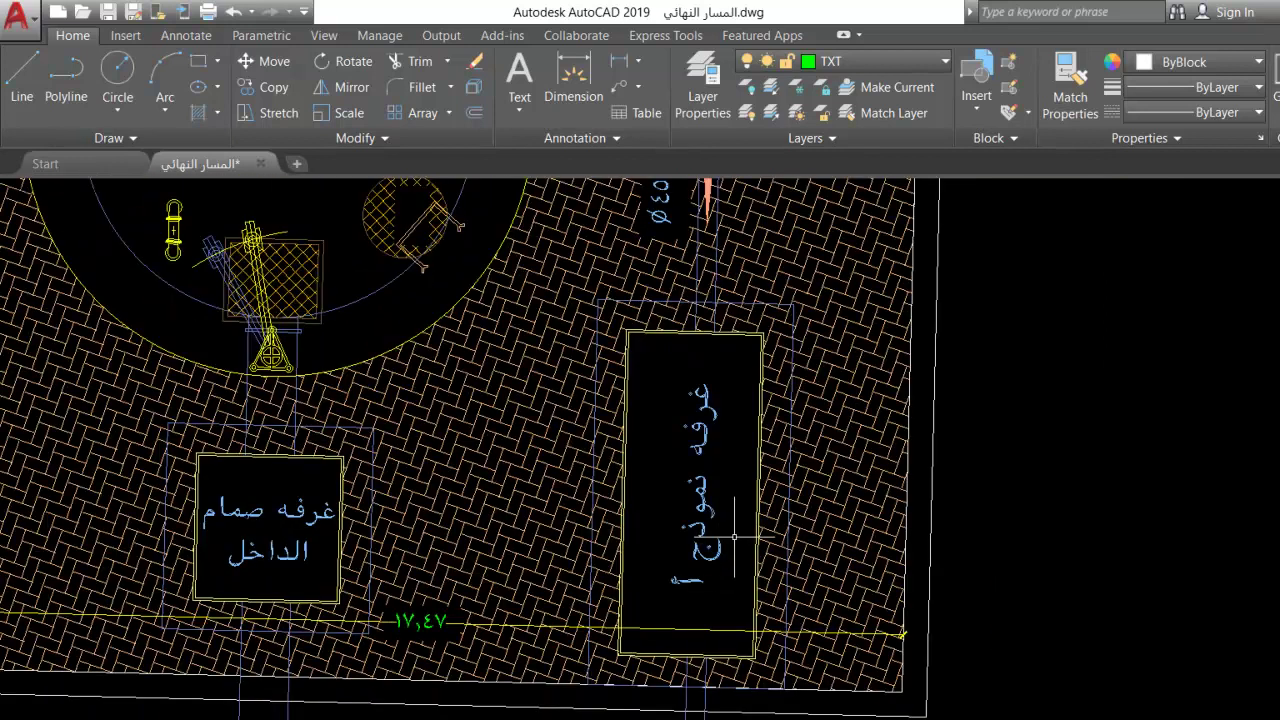
scroll(826, 489, down, 4)
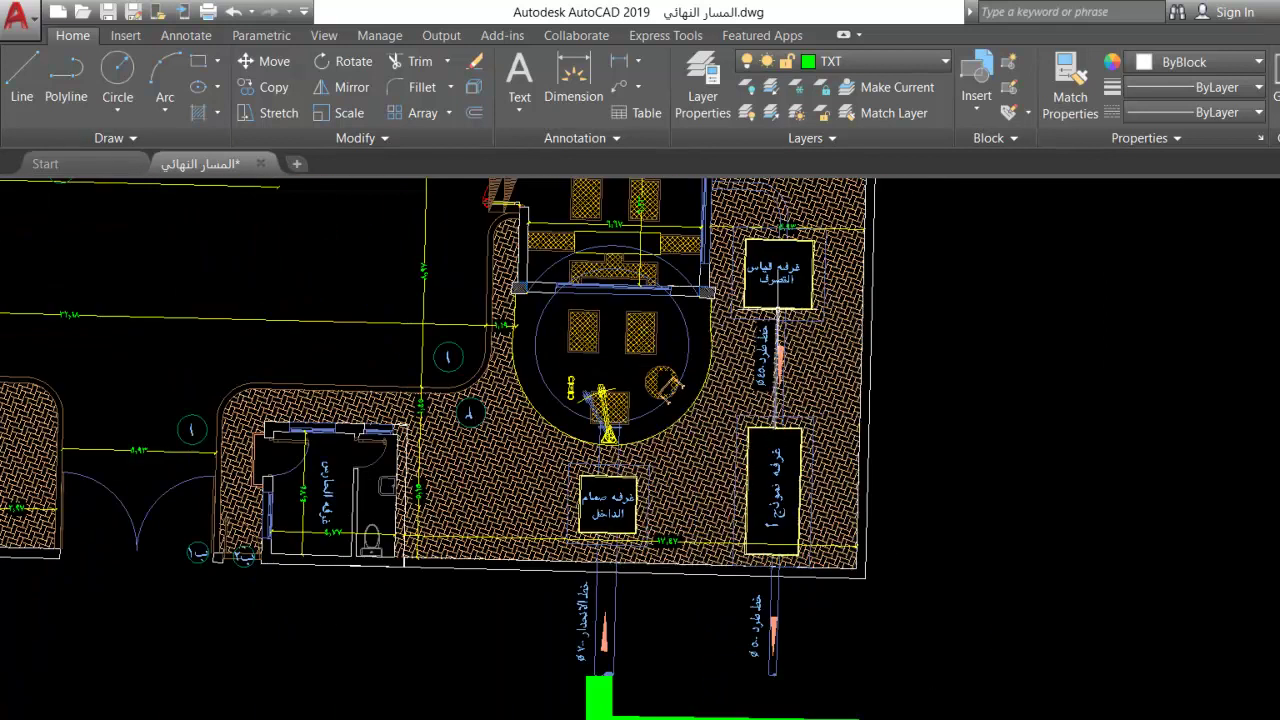
scroll(781, 280, up, 2)
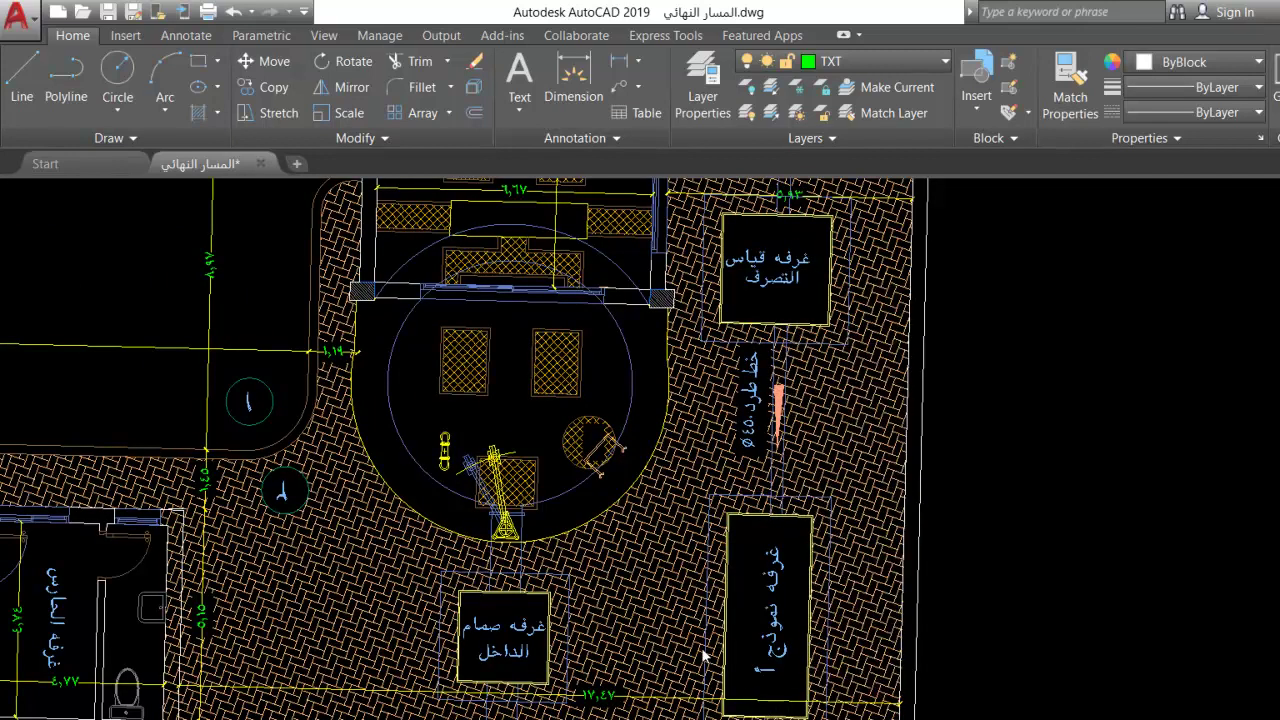
Switch to the Excel workbook and check the slope in cell J4 for chamber A at distance 8.
key(alt+Tab)
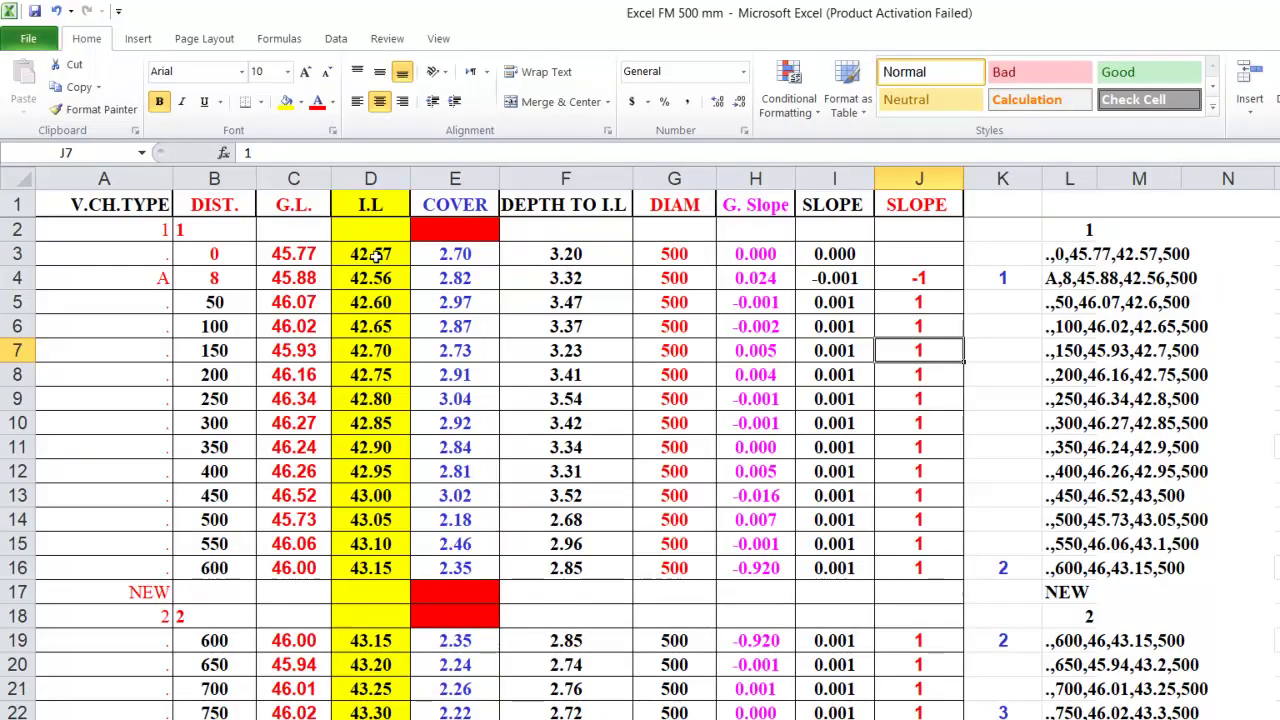
key(Up)
key(Up)
key(Up)
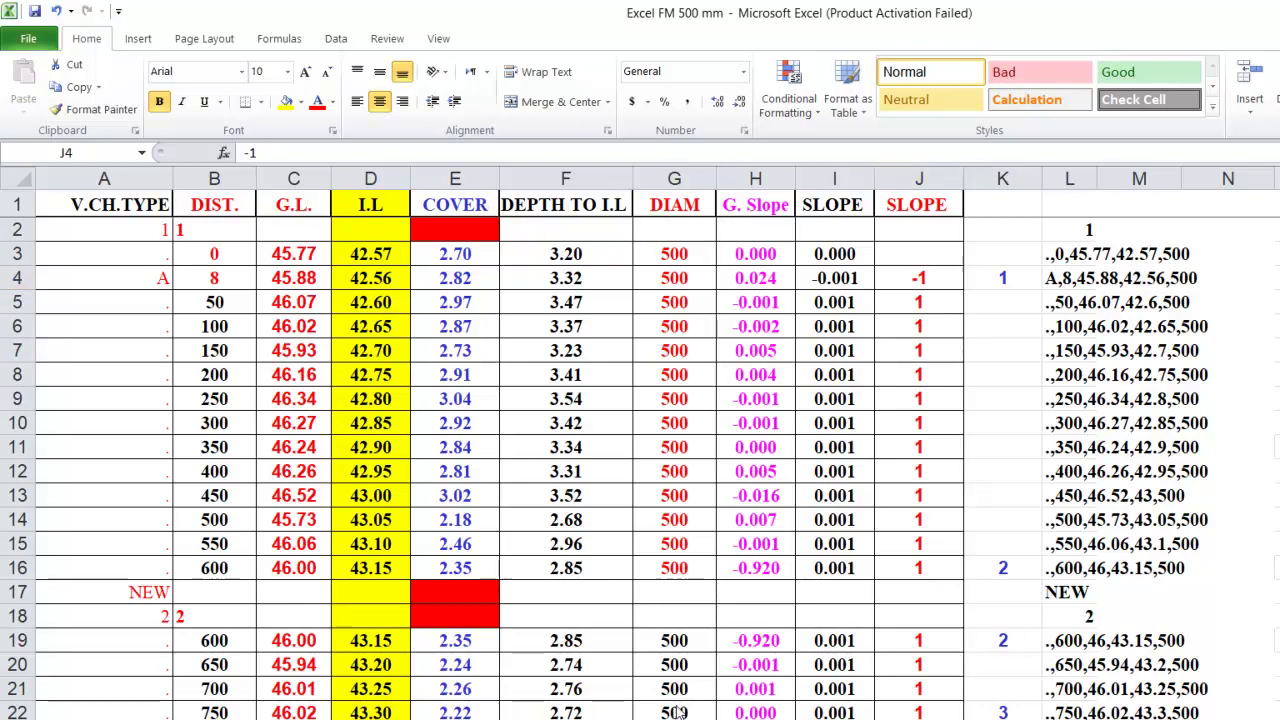
Switch to AutoCAD and draw a short falling segment to the schematic profile's start point, continuing as a vertical line downward from that low point.
key(alt+Tab)
scroll(684, 402, down, 5)
drag(316, 349, 912, 445)
scroll(601, 367, up, 6)
scroll(381, 543, up, 4)
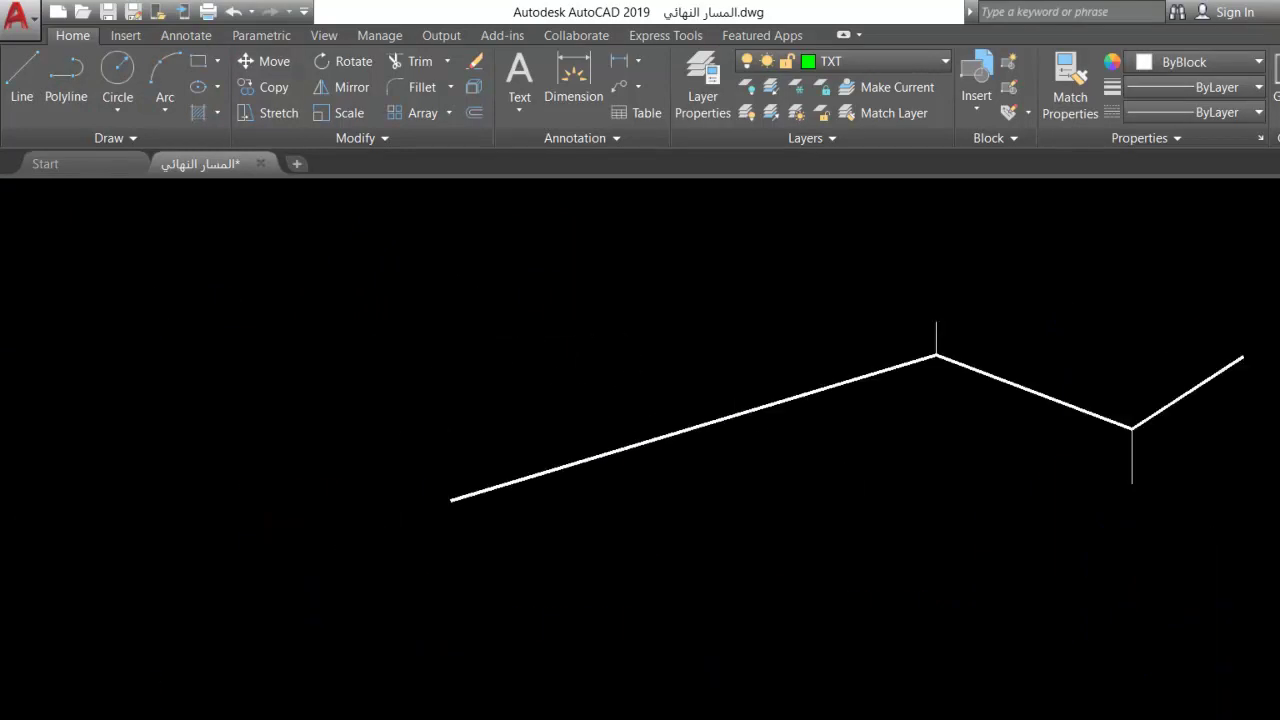
click(442, 390)
click(562, 428)
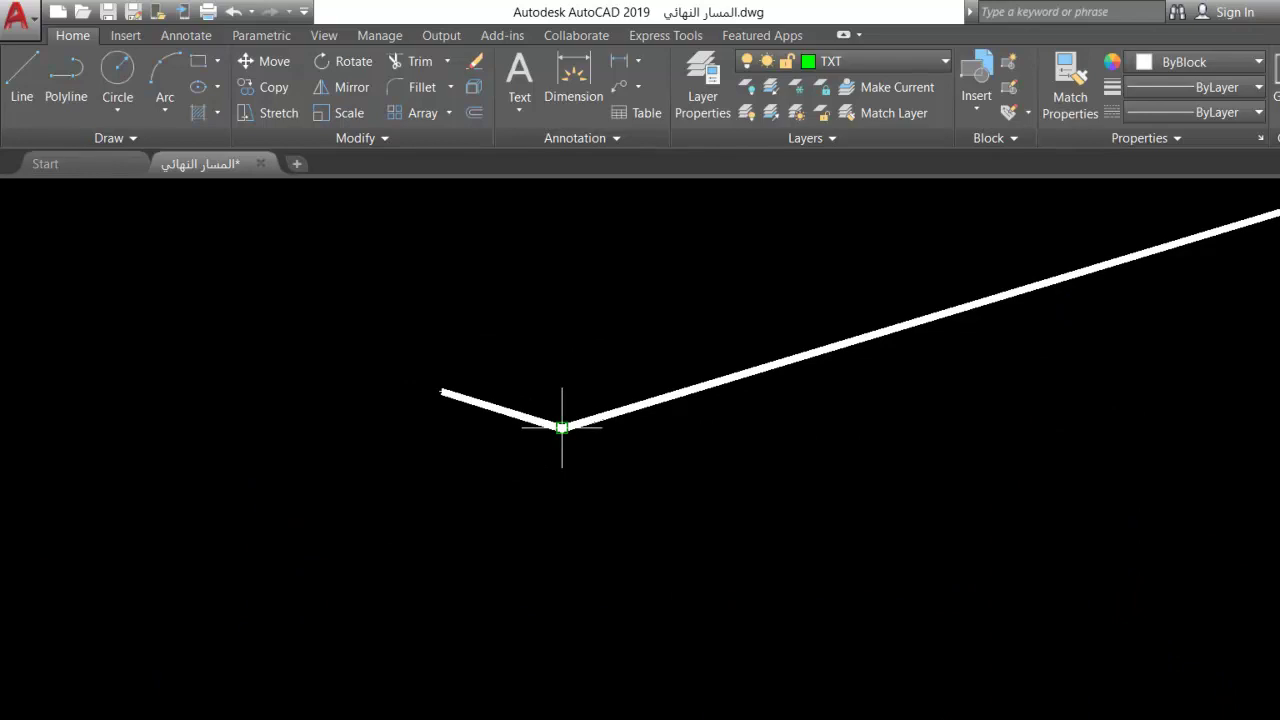
click(562, 506)
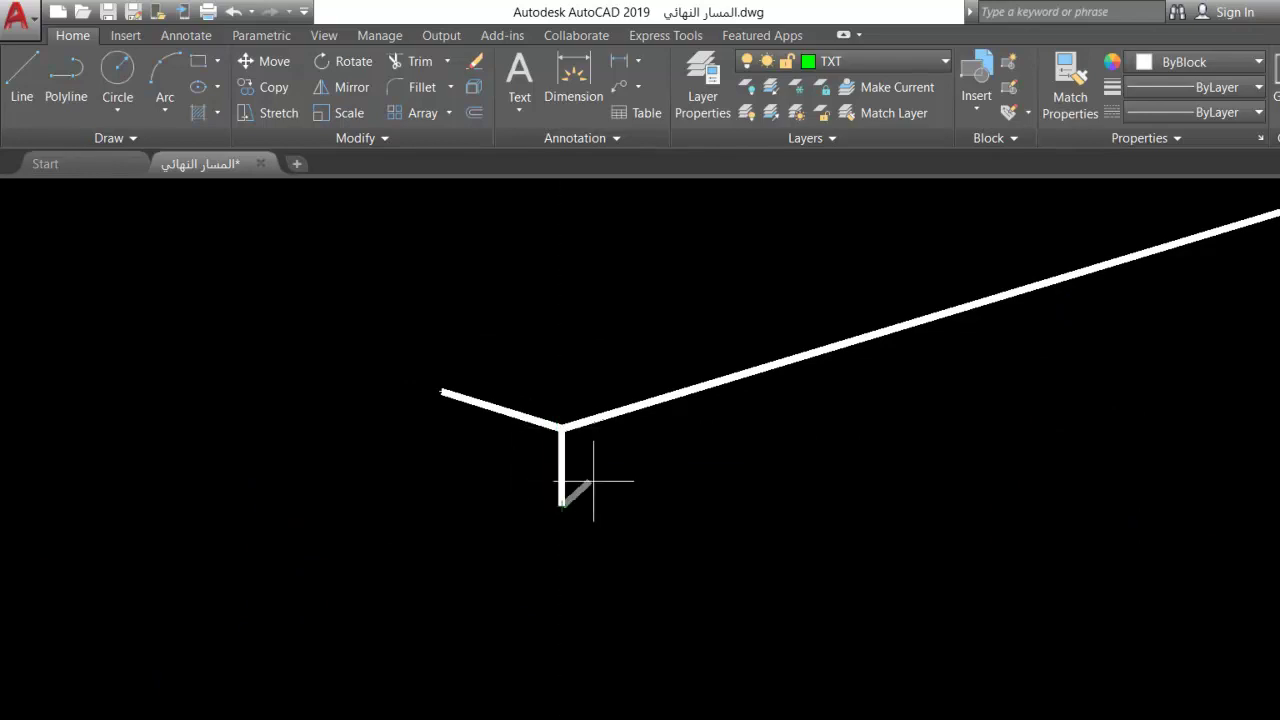
scroll(542, 502, down, 2)
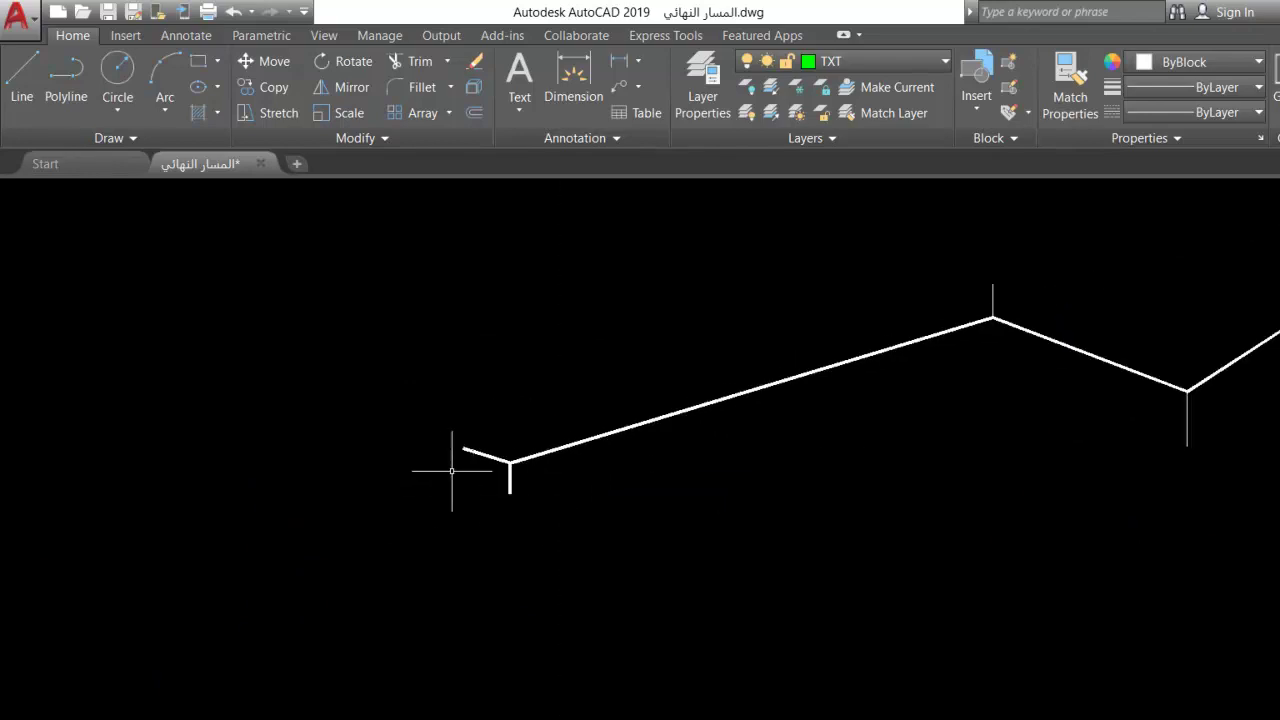
Draw a short thick vertical line upward from the high point of the schematic profile.
click(993, 318)
click(993, 286)
key(Escape)
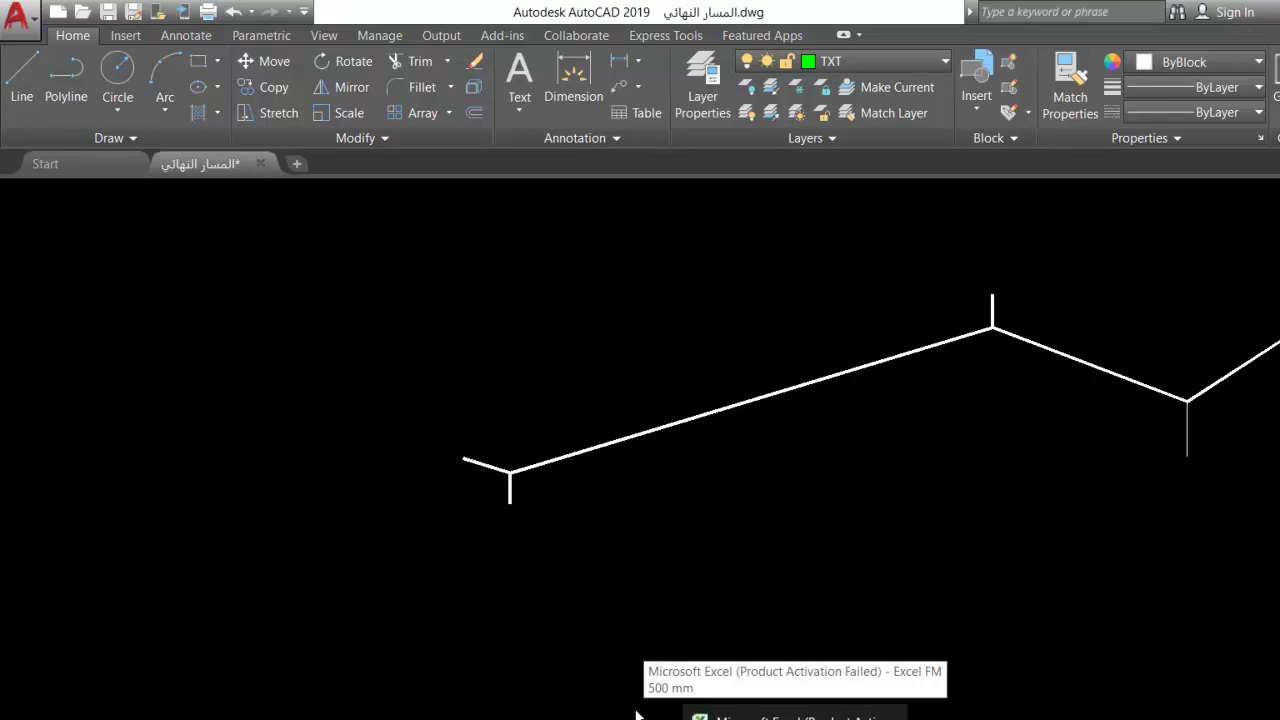
Switch to the Excel workbook and examine the slope at distance 50 and the AIR chamber row with its slope at distance 892.
click(636, 713)
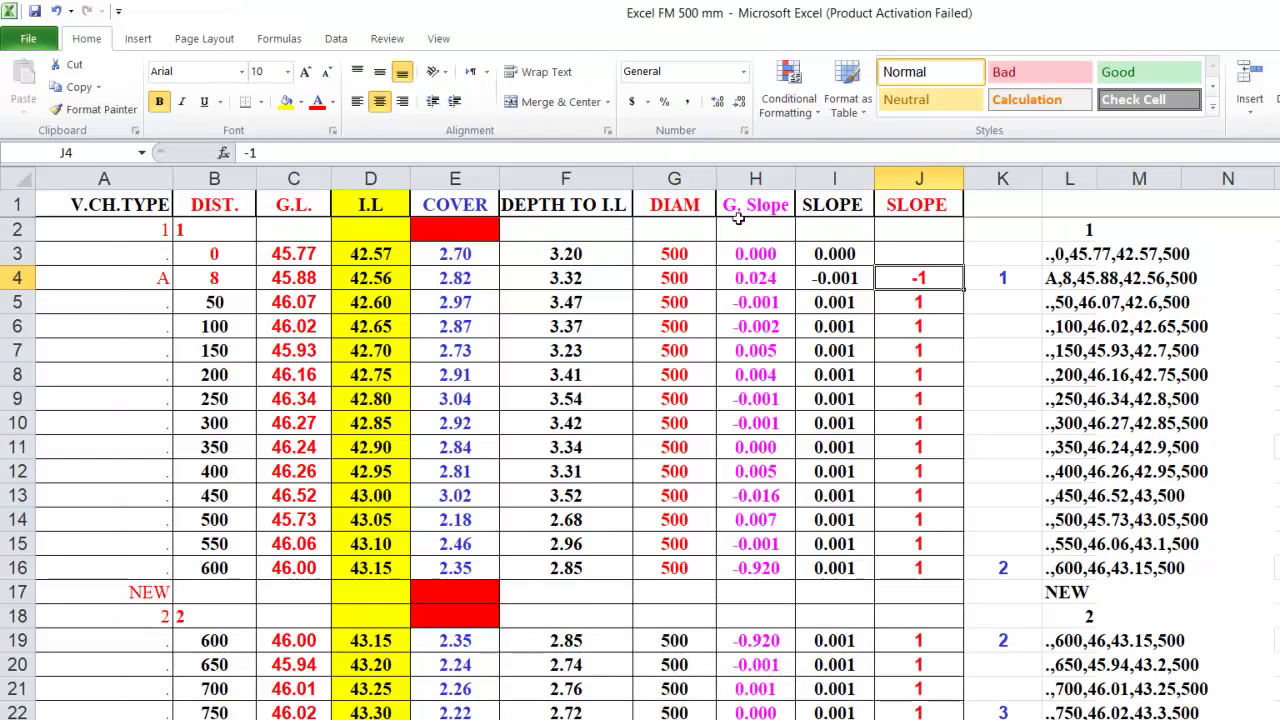
key(Down)
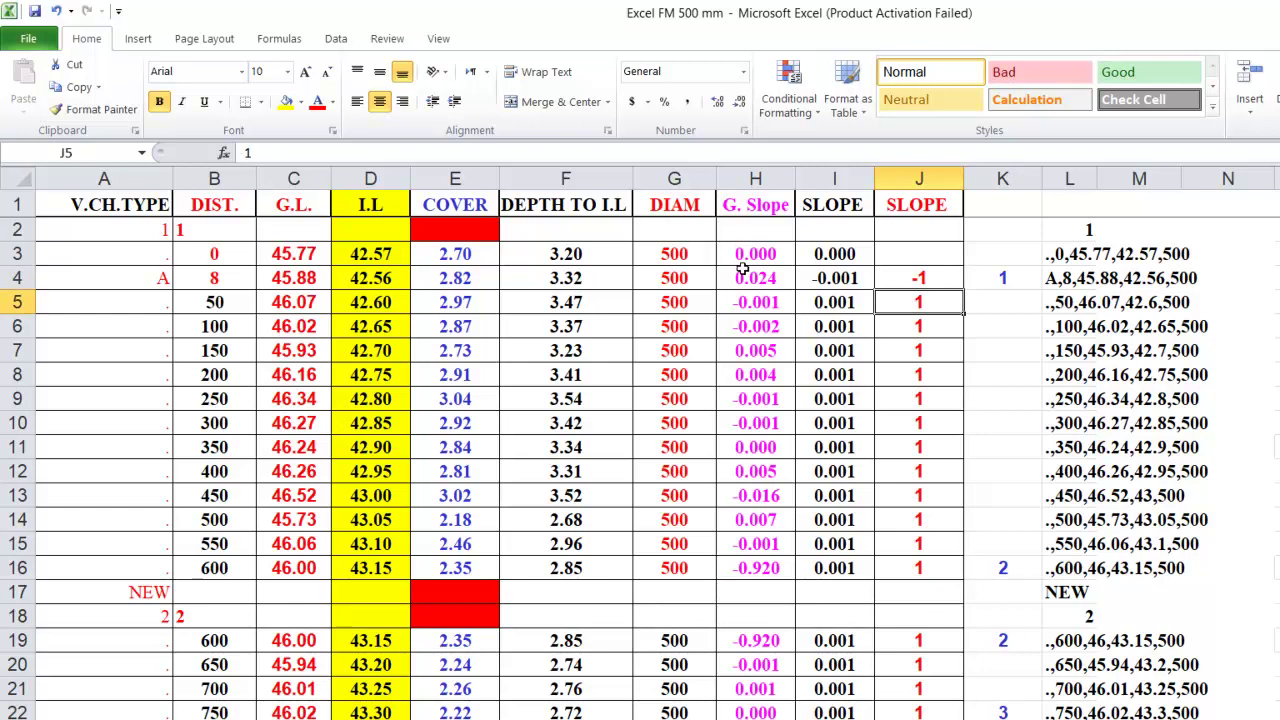
scroll(745, 258, down, 4)
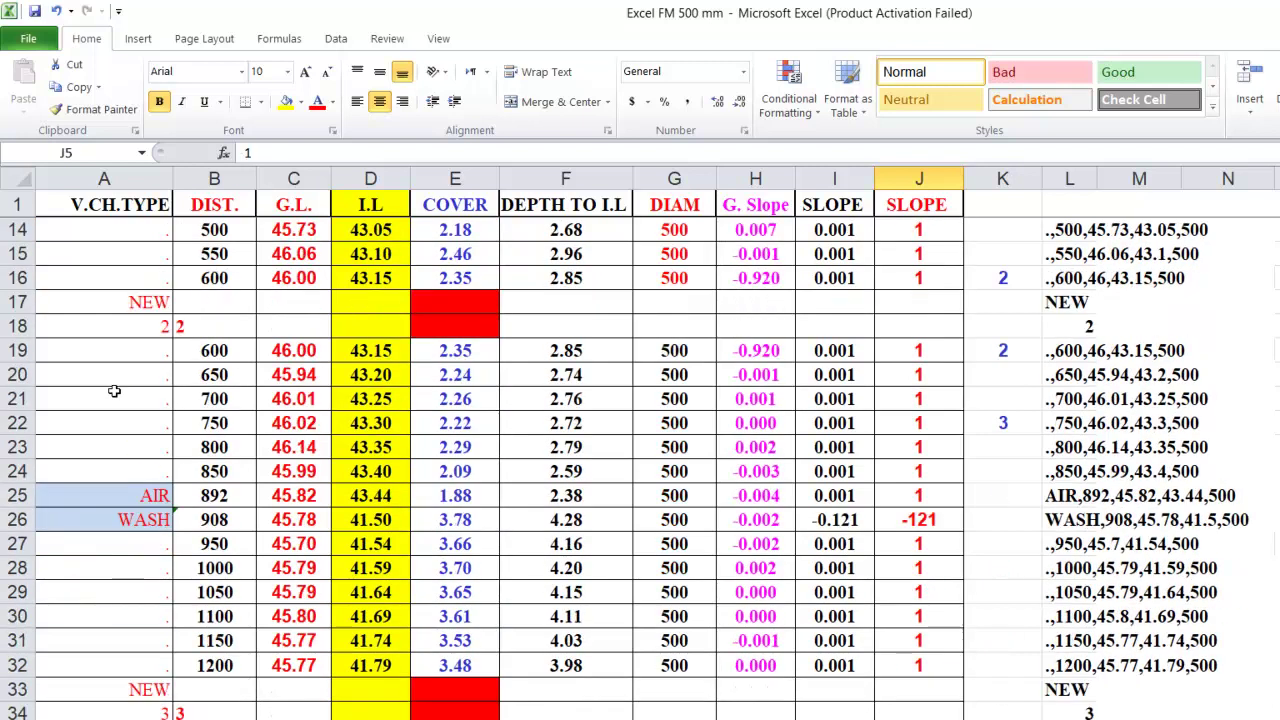
click(141, 495)
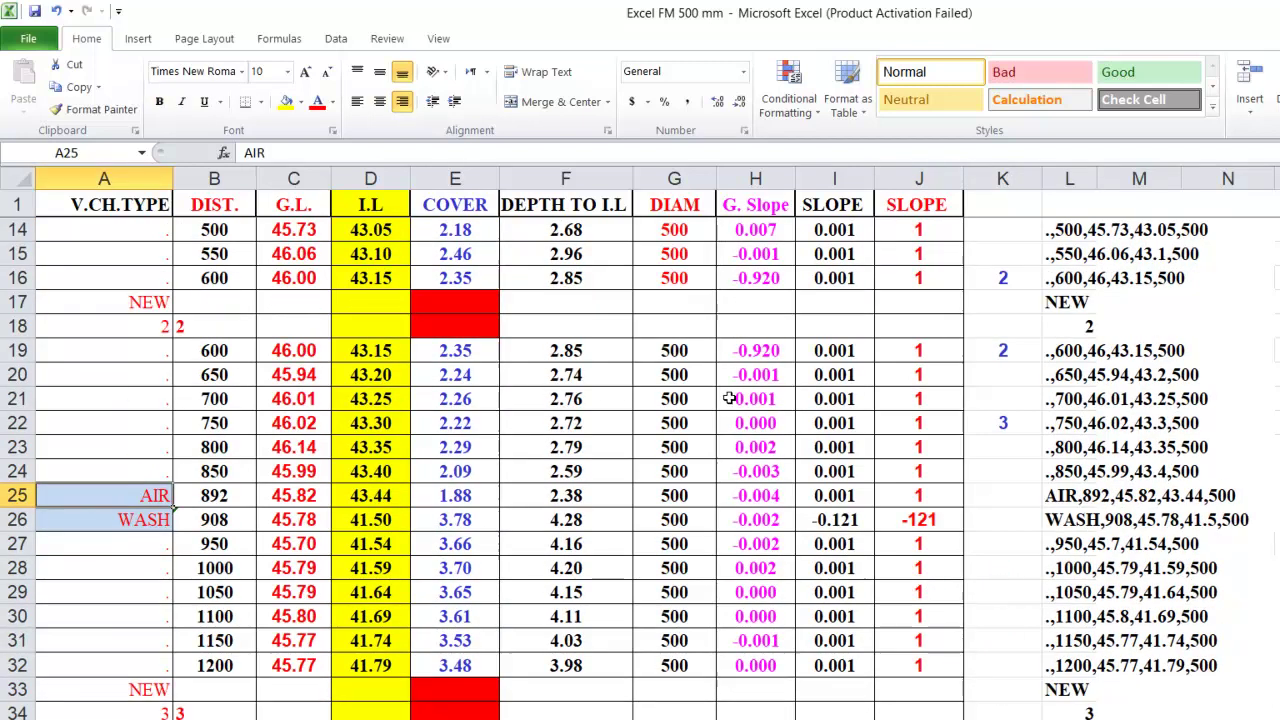
click(918, 495)
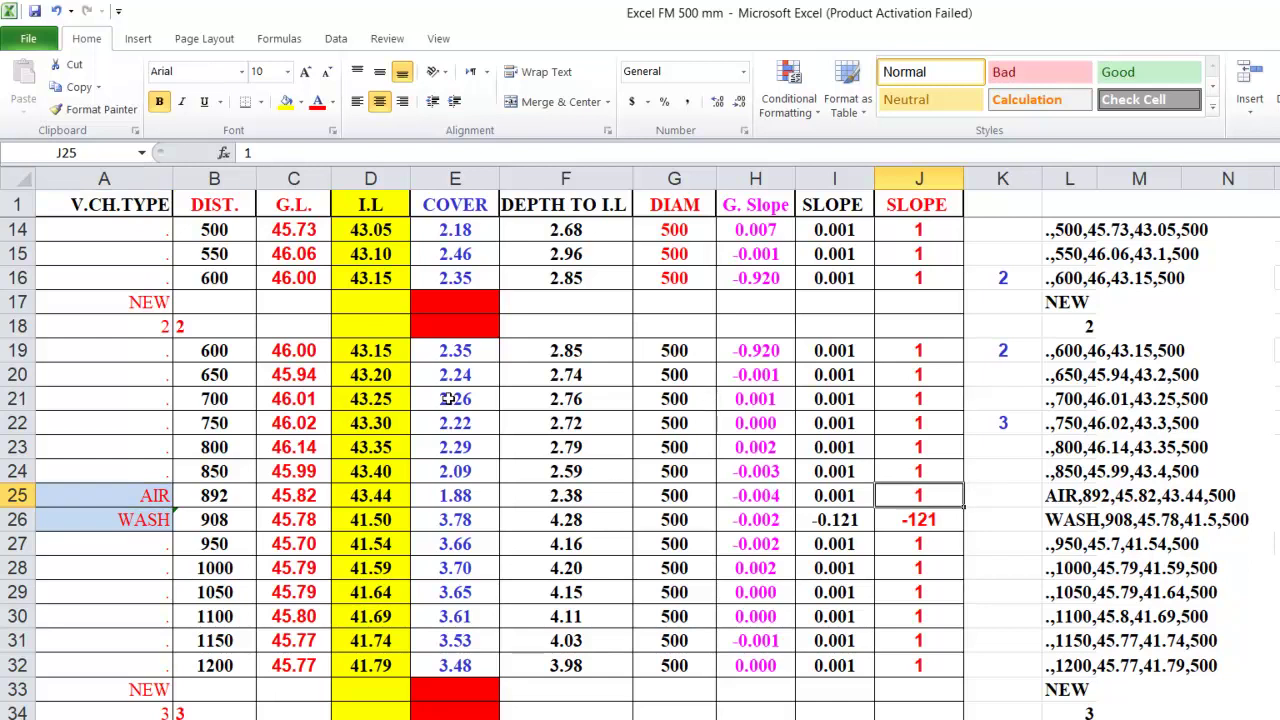
scroll(315, 215, up, 4)
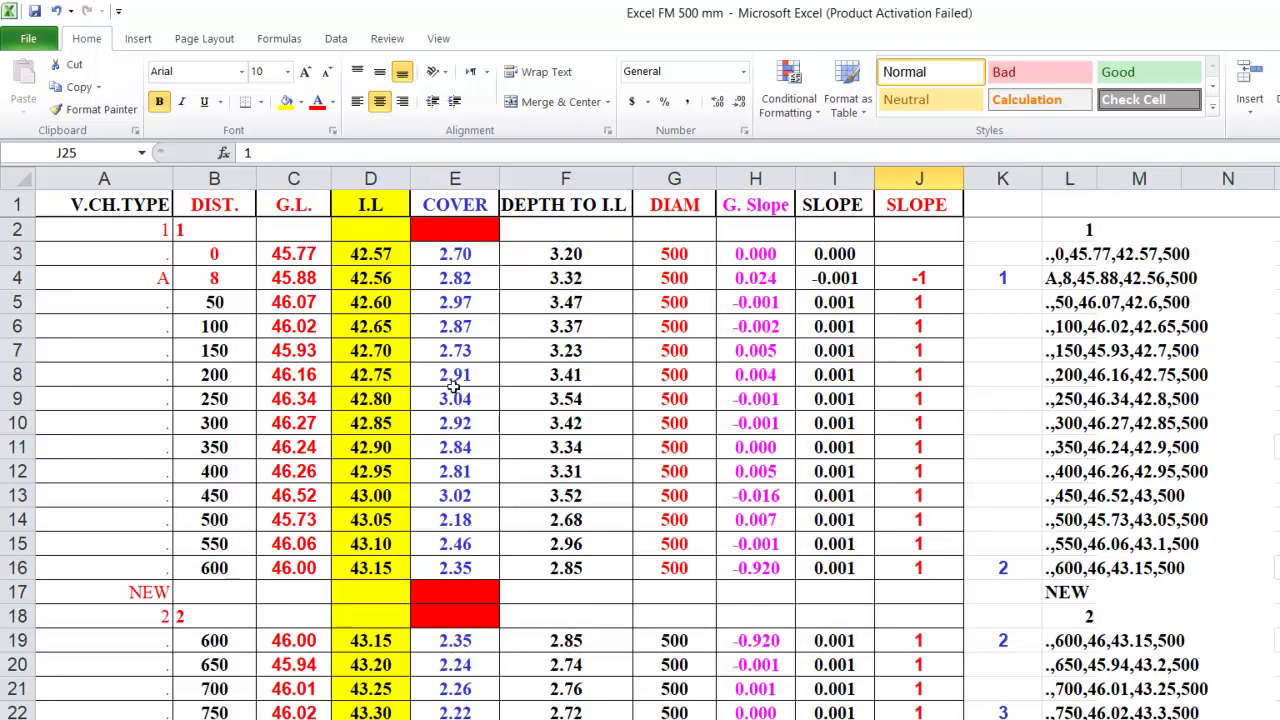
Switch to AutoCAD and examine the first low point and the rising leg of the schematic profile.
key(alt+Tab)
scroll(651, 486, up, 4)
scroll(640, 520, down, 2)
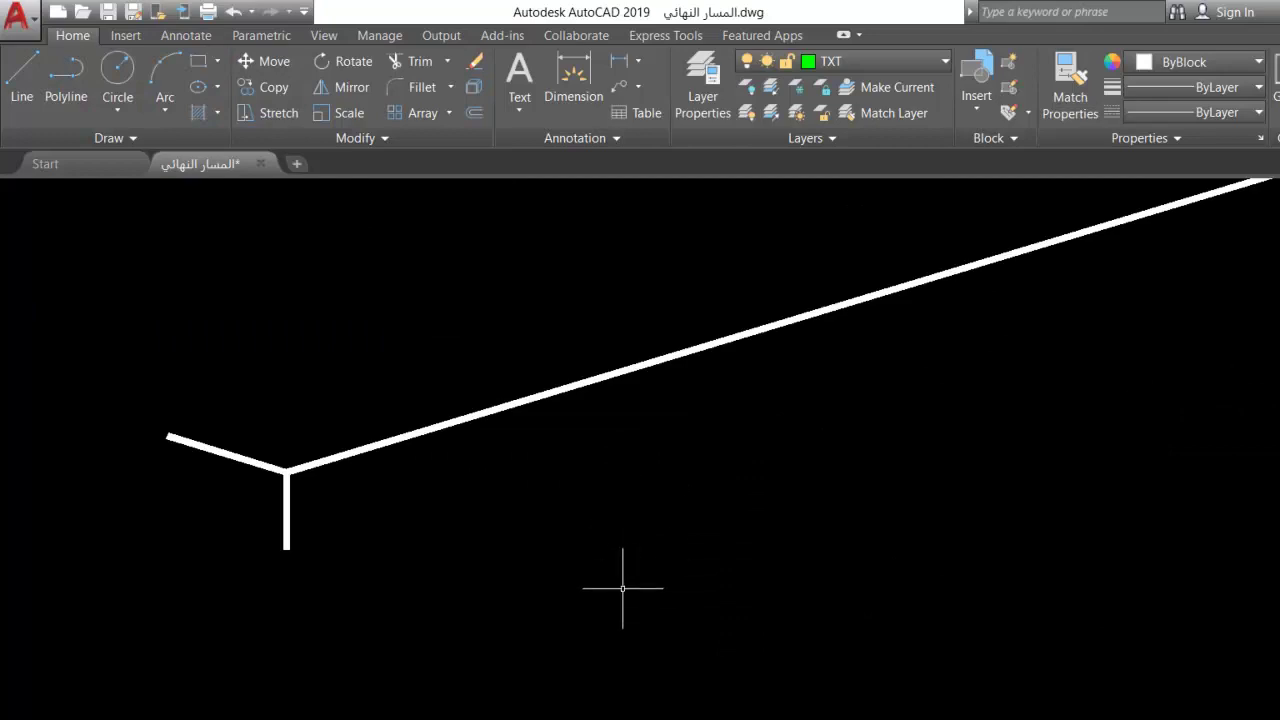
scroll(537, 408, up, 5)
scroll(571, 591, down, 1)
scroll(560, 412, up, 1)
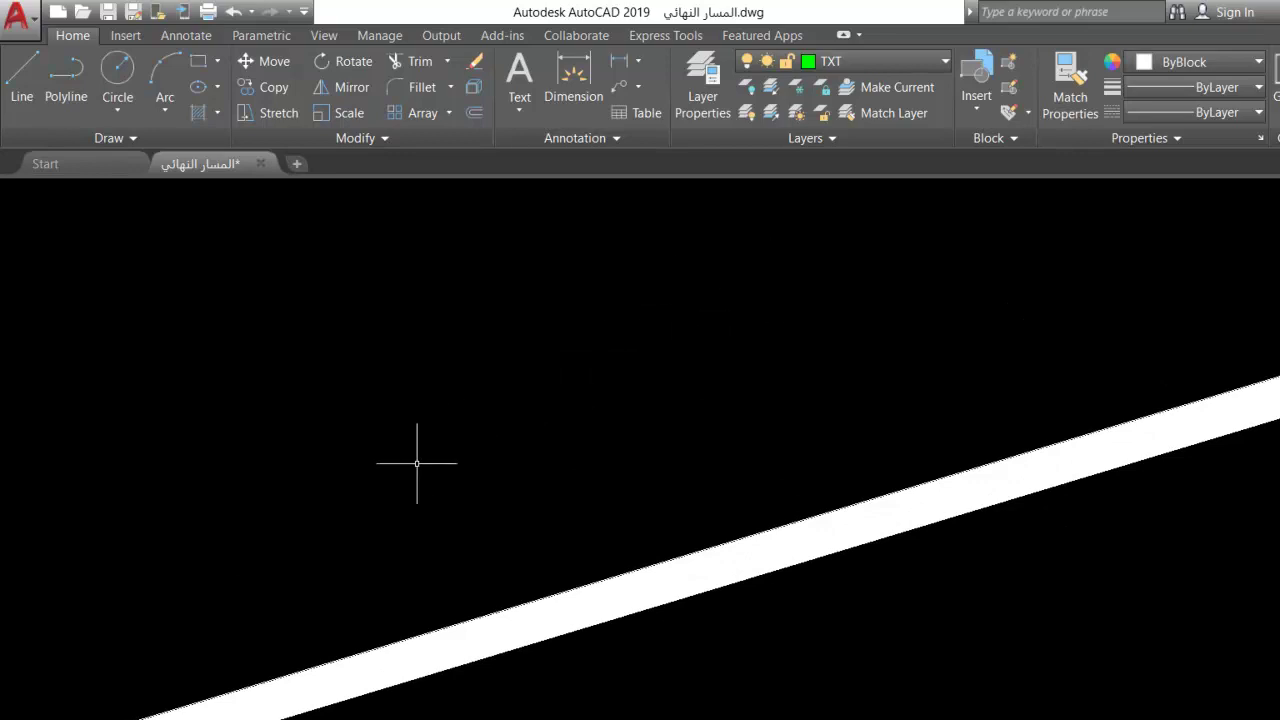
On the first longitudinal profile sheet, dimension the vertical cover from the ground line to the top of the pipe at the 50 m station.
scroll(426, 454, down, 6)
scroll(257, 537, down, 8)
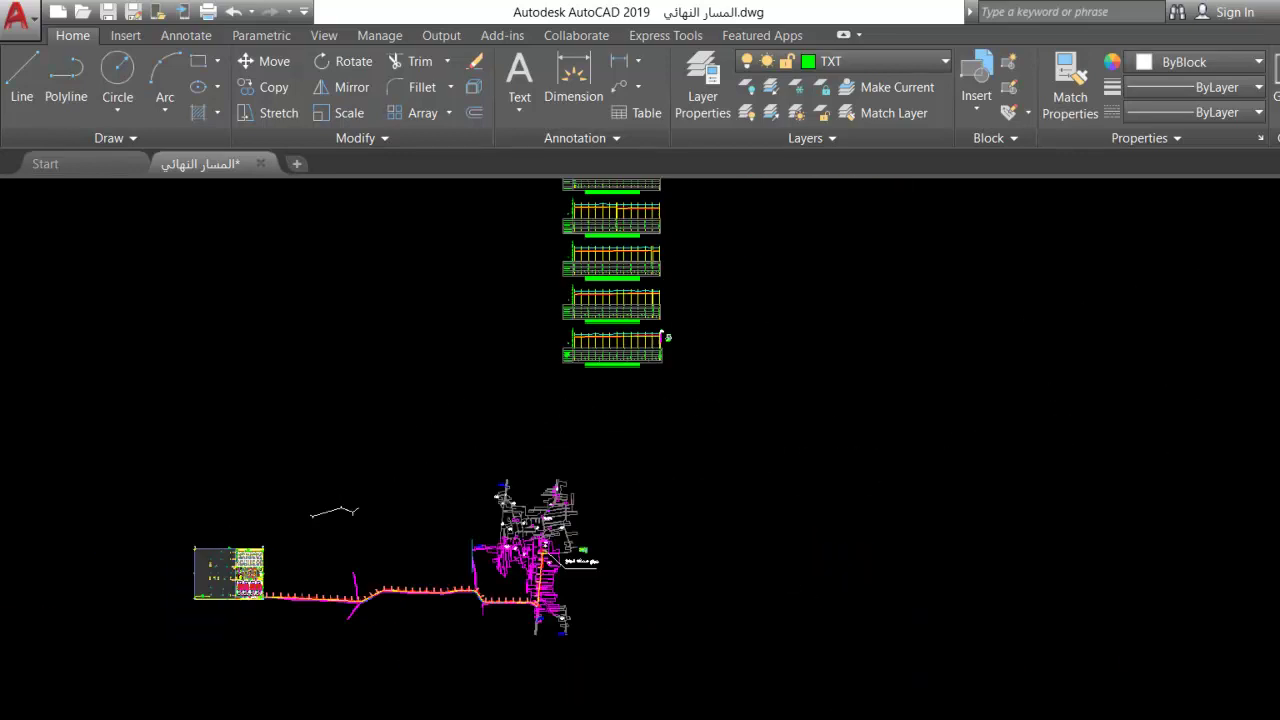
scroll(385, 411, up, 6)
scroll(312, 345, up, 9)
scroll(500, 440, up, 5)
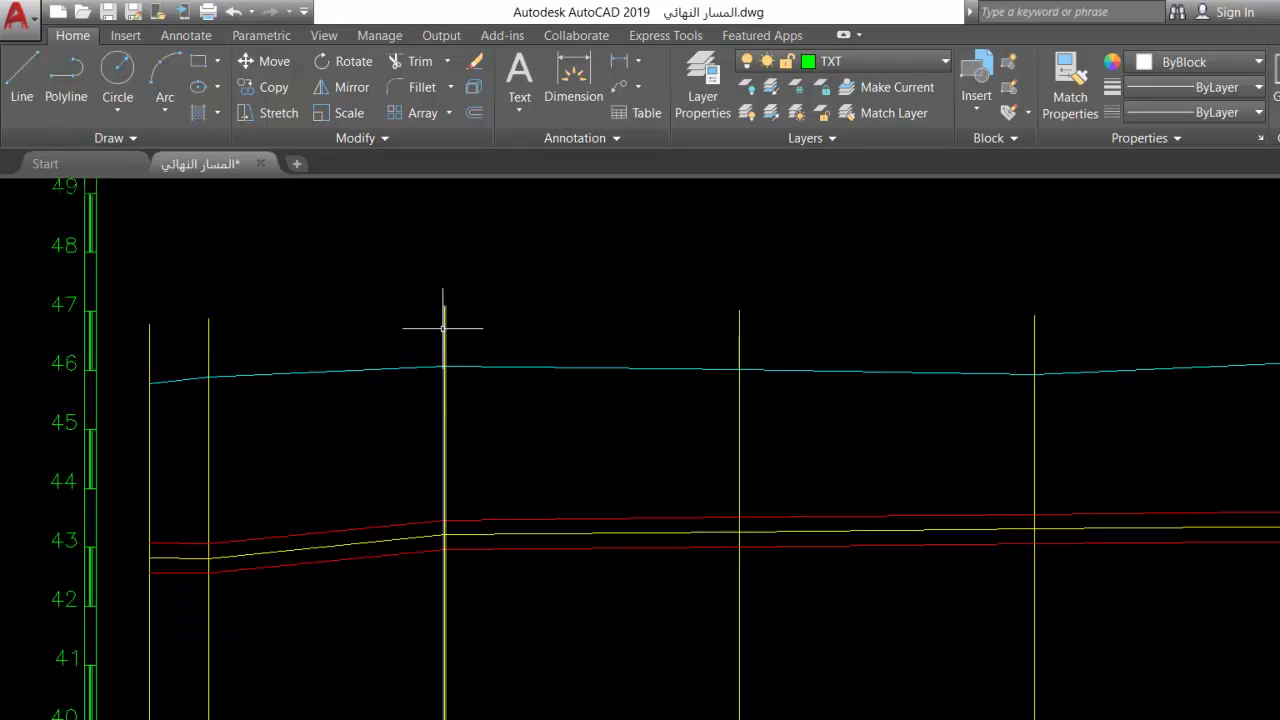
scroll(423, 506, up, 2)
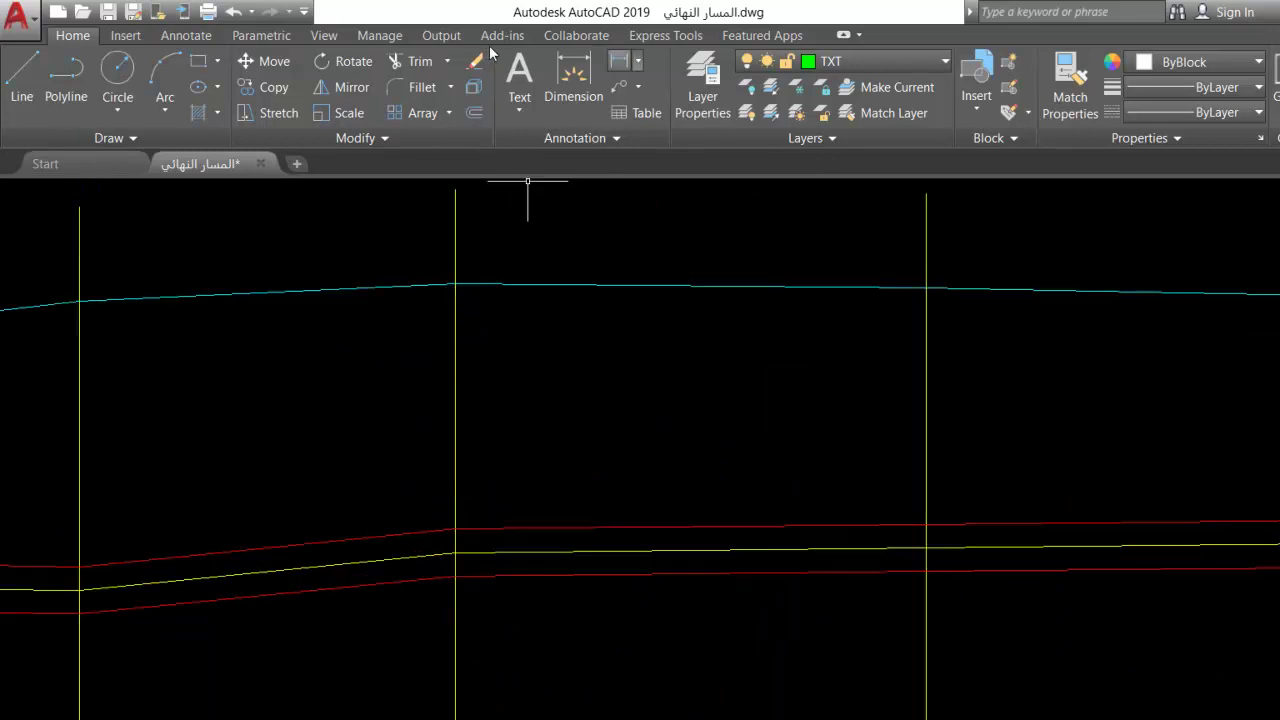
click(455, 284)
click(455, 528)
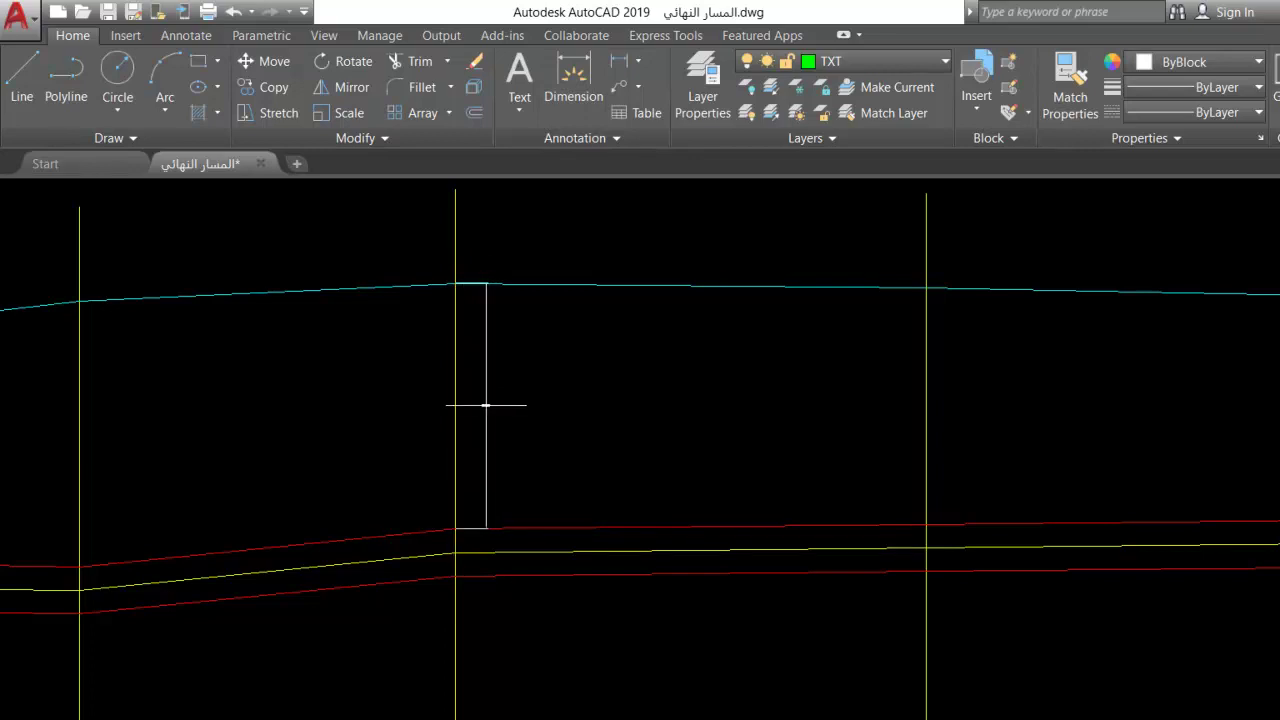
click(486, 405)
scroll(486, 405, up, 6)
scroll(482, 406, down, 6)
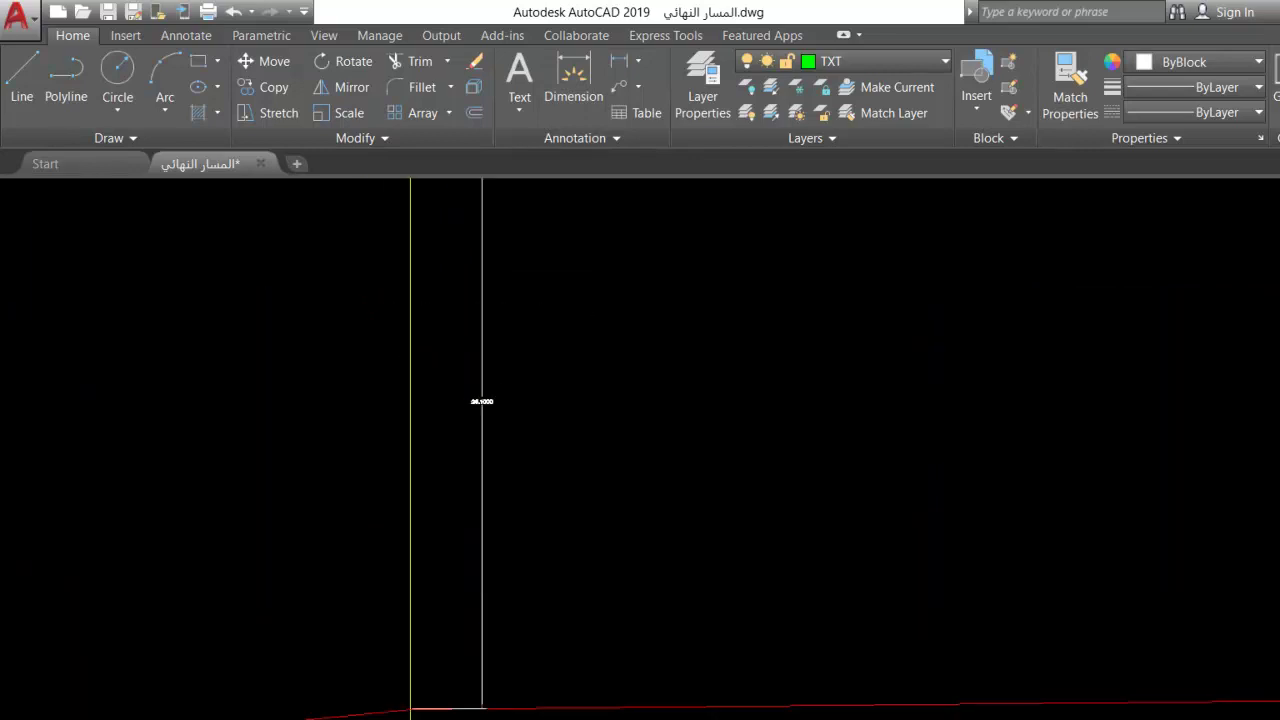
Measure the depth from the ground line to the pipe's invert at the 50 m station, and switch to Excel to review the level table.
click(437, 211)
drag(437, 229, 437, 239)
click(437, 221)
scroll(440, 686, up, 2)
click(435, 677)
scroll(466, 316, up, 3)
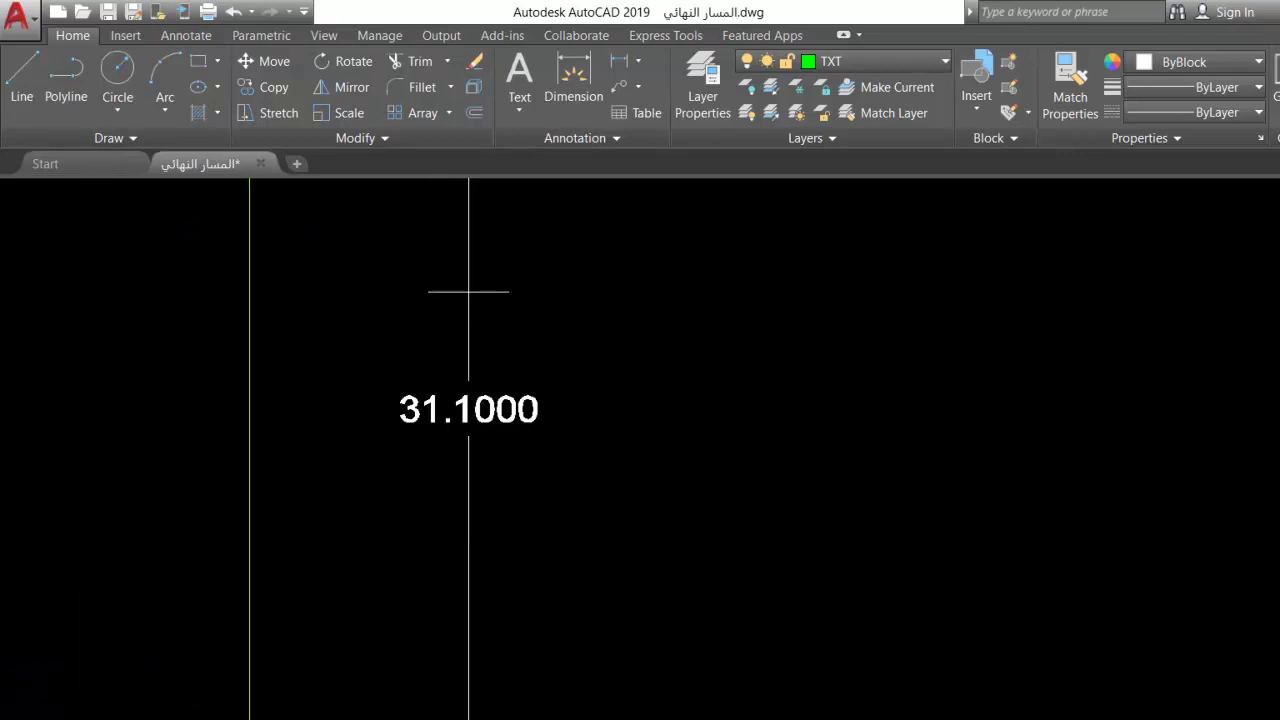
scroll(466, 400, down, 5)
scroll(438, 596, down, 2)
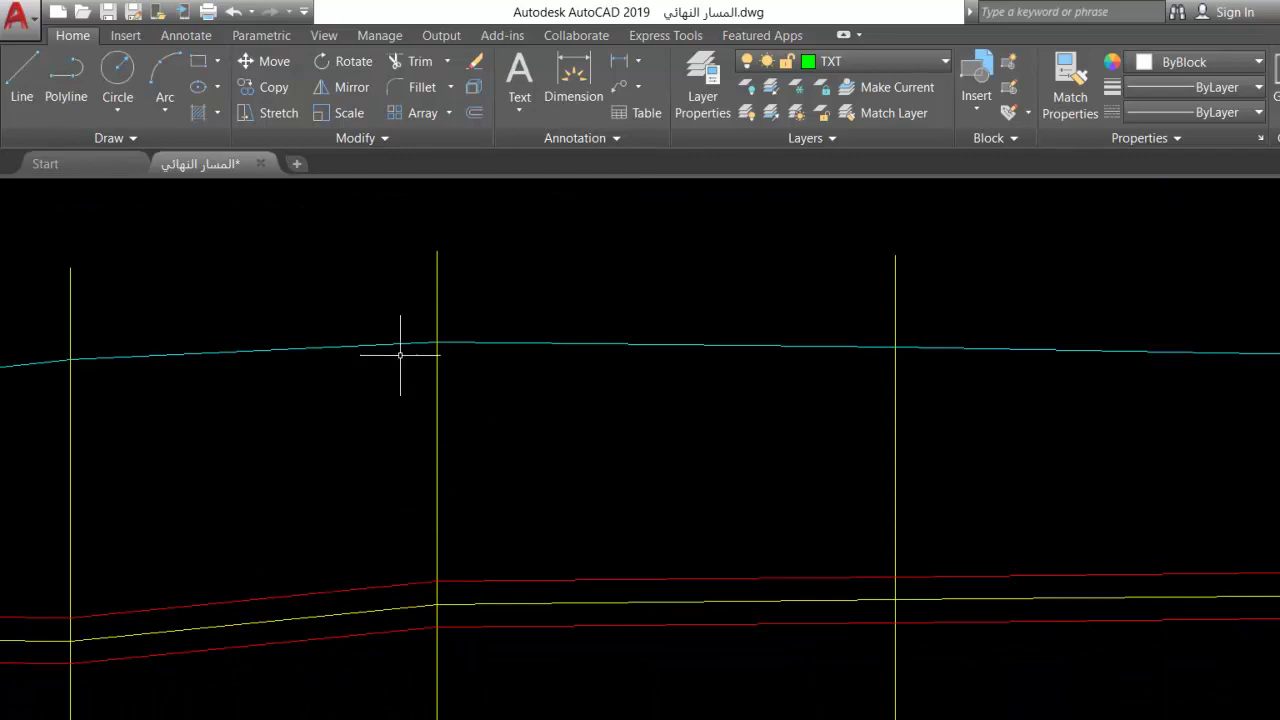
key(alt+Tab)
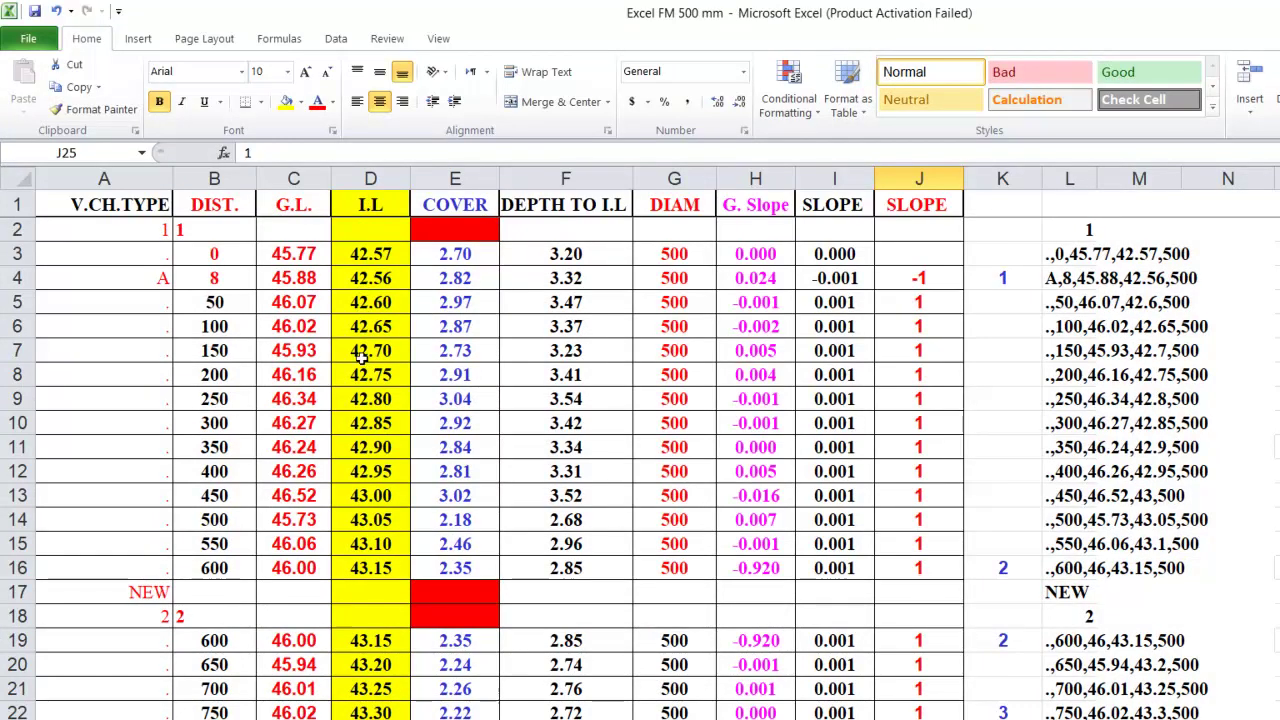
scroll(362, 370, down, 2)
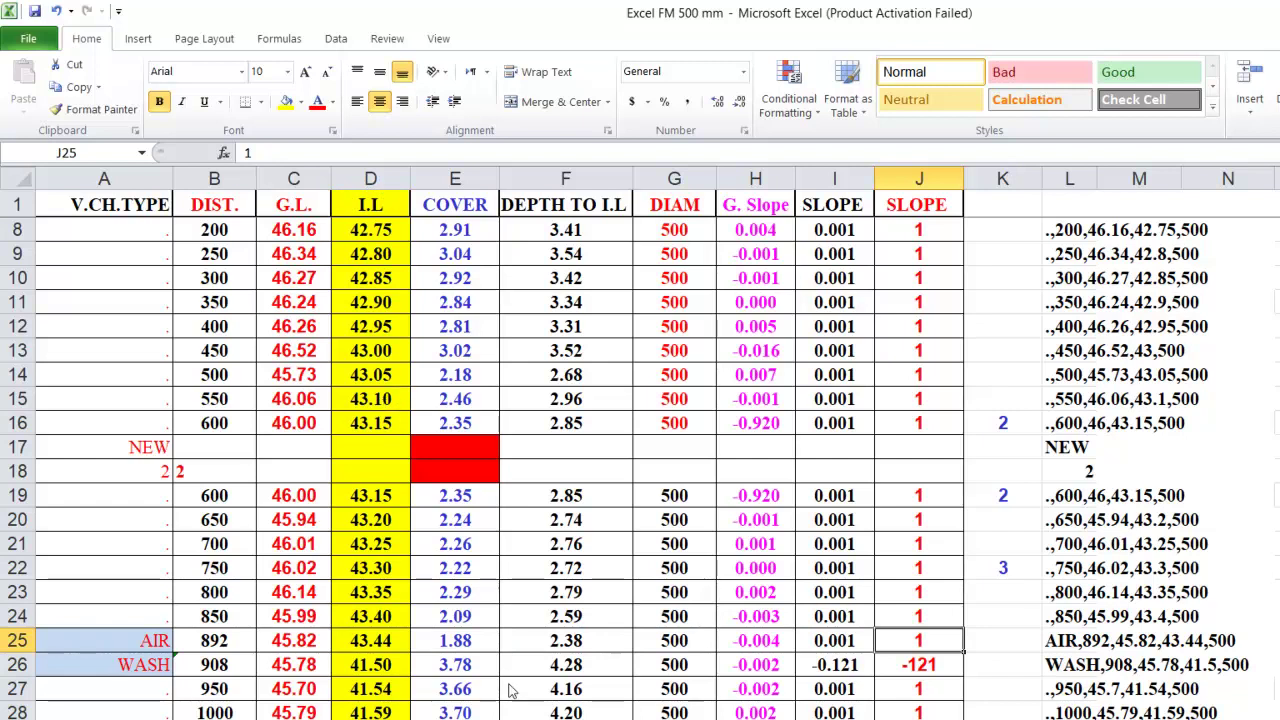
Switch to AutoCAD and draw a flatter rising line from the schematic profile's first low point, ending below the high point.
click(683, 713)
scroll(928, 314, down, 12)
scroll(878, 352, up, 2)
scroll(878, 352, up, 10)
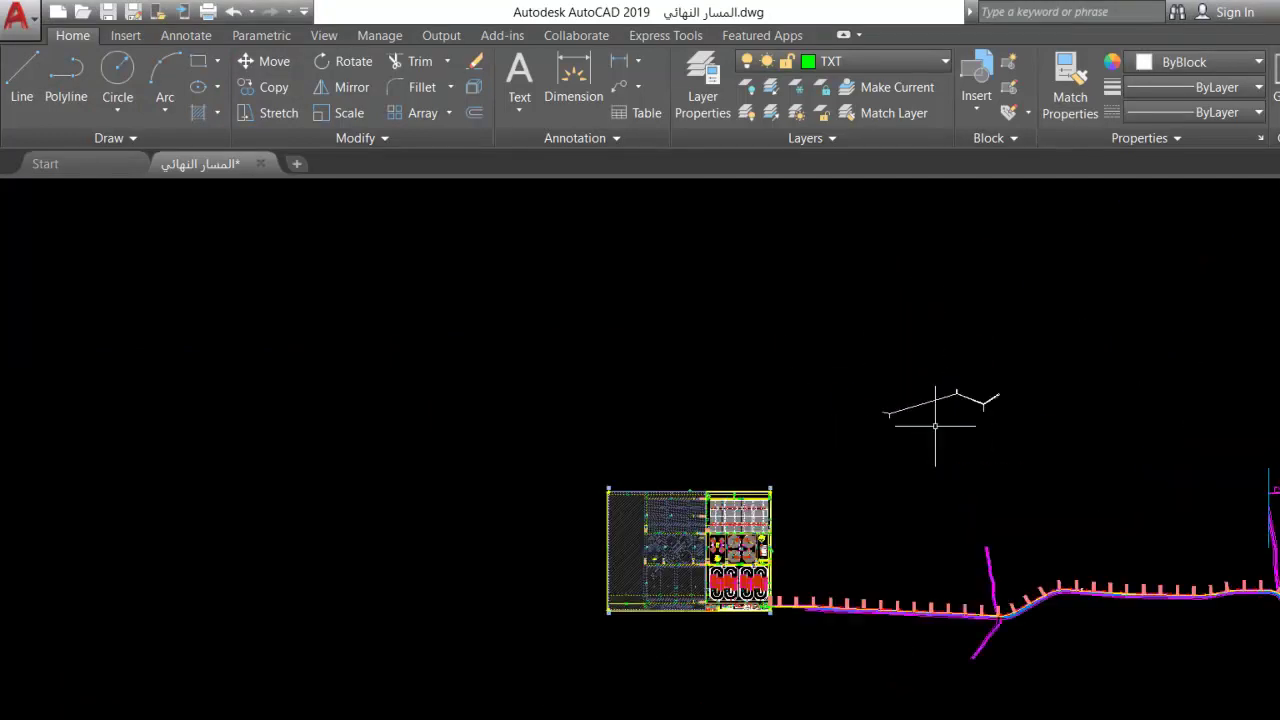
scroll(943, 243, up, 4)
scroll(966, 245, down, 5)
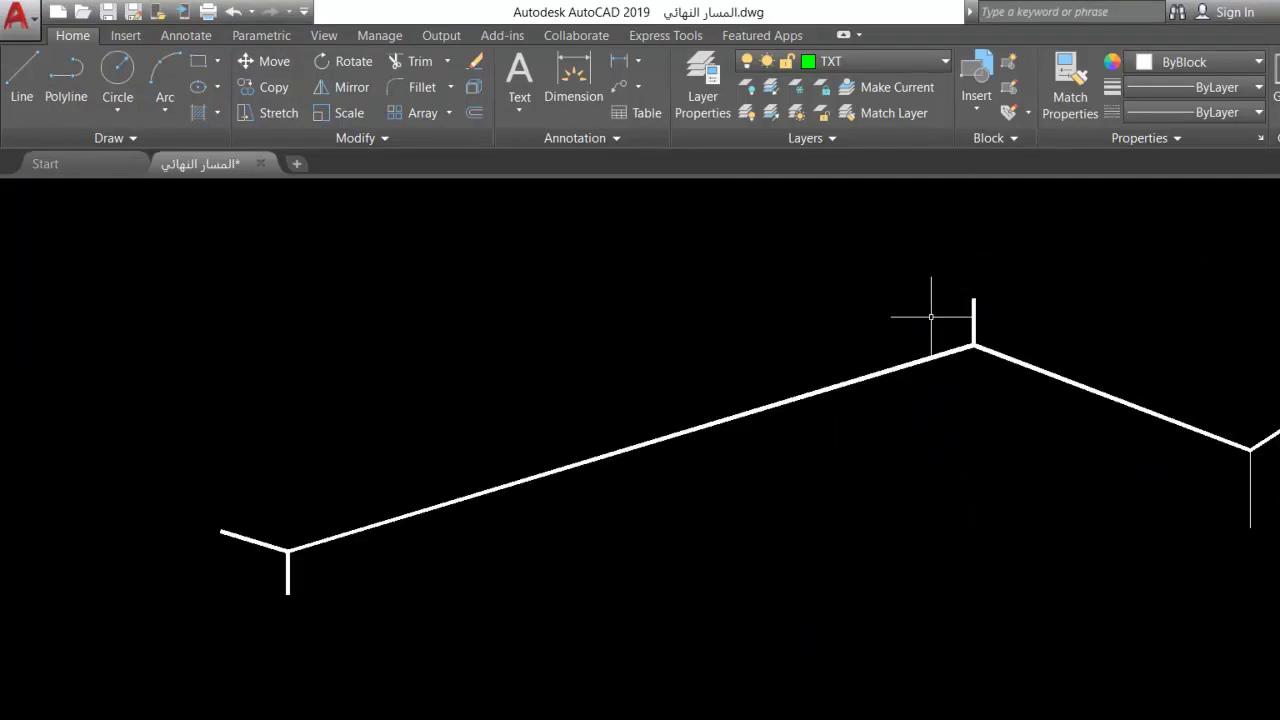
click(288, 550)
click(962, 511)
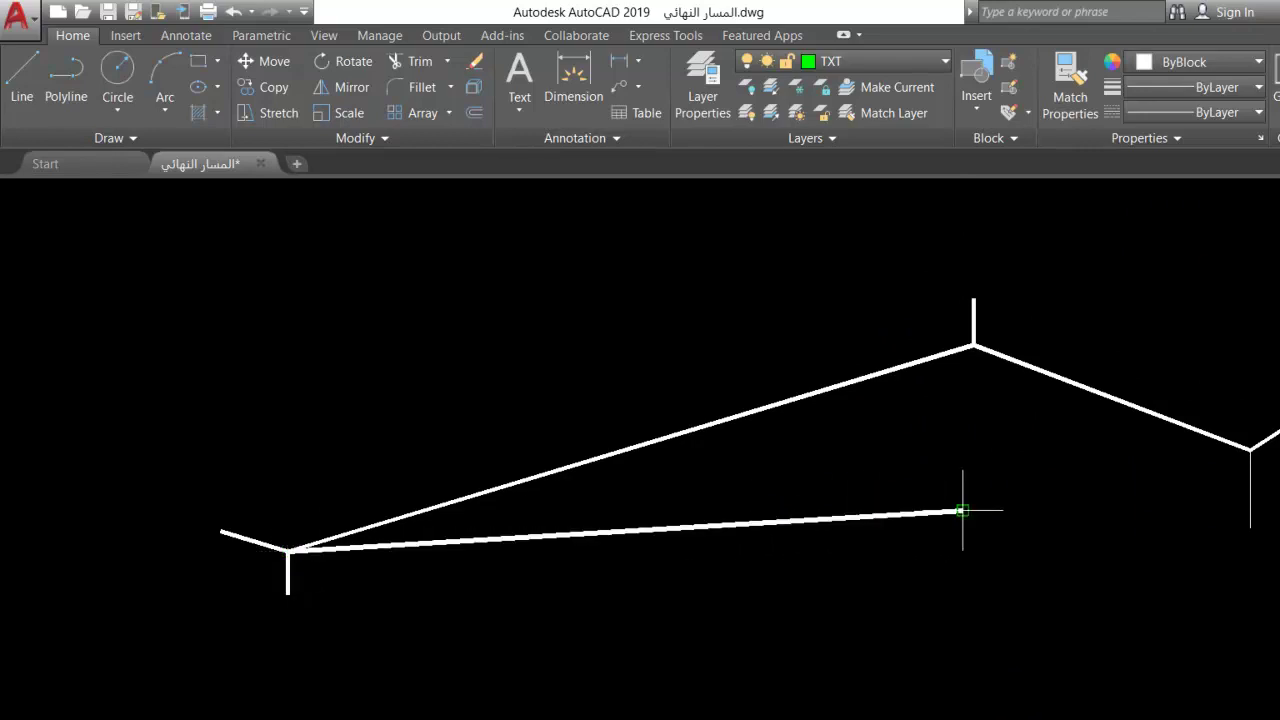
key(Escape)
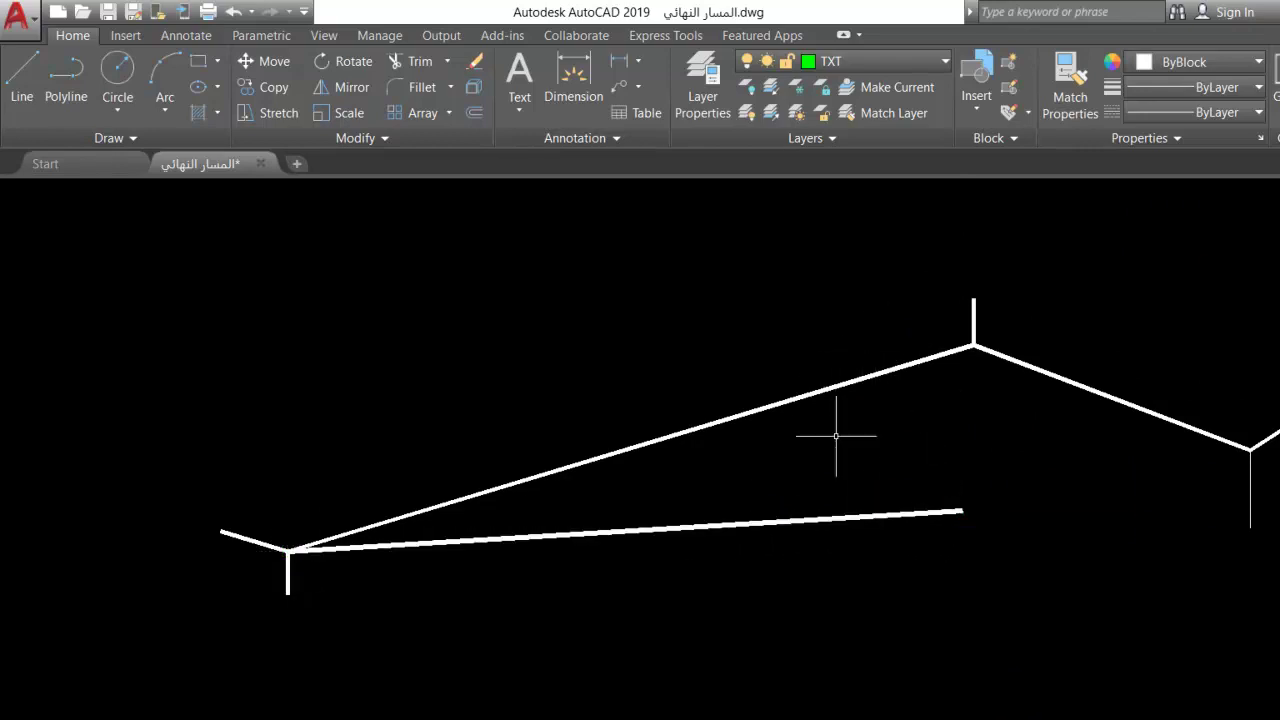
key(space)
click(841, 518)
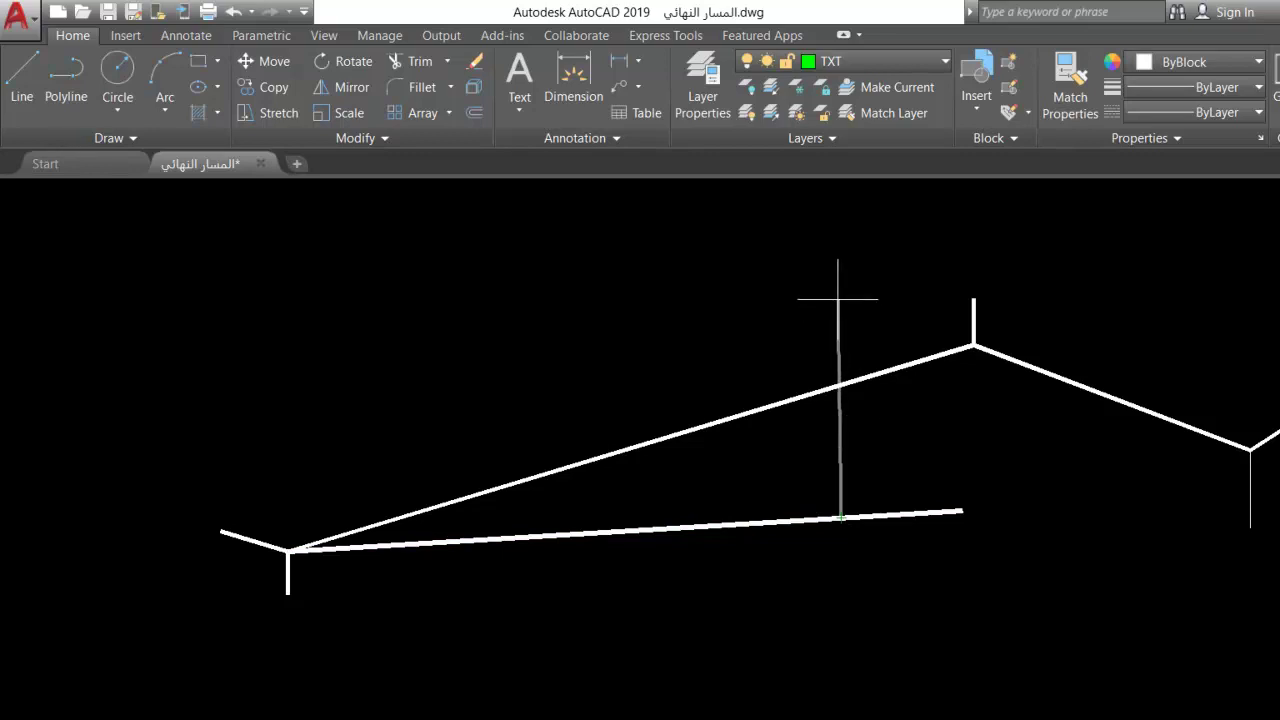
key(Escape)
key(space)
click(288, 550)
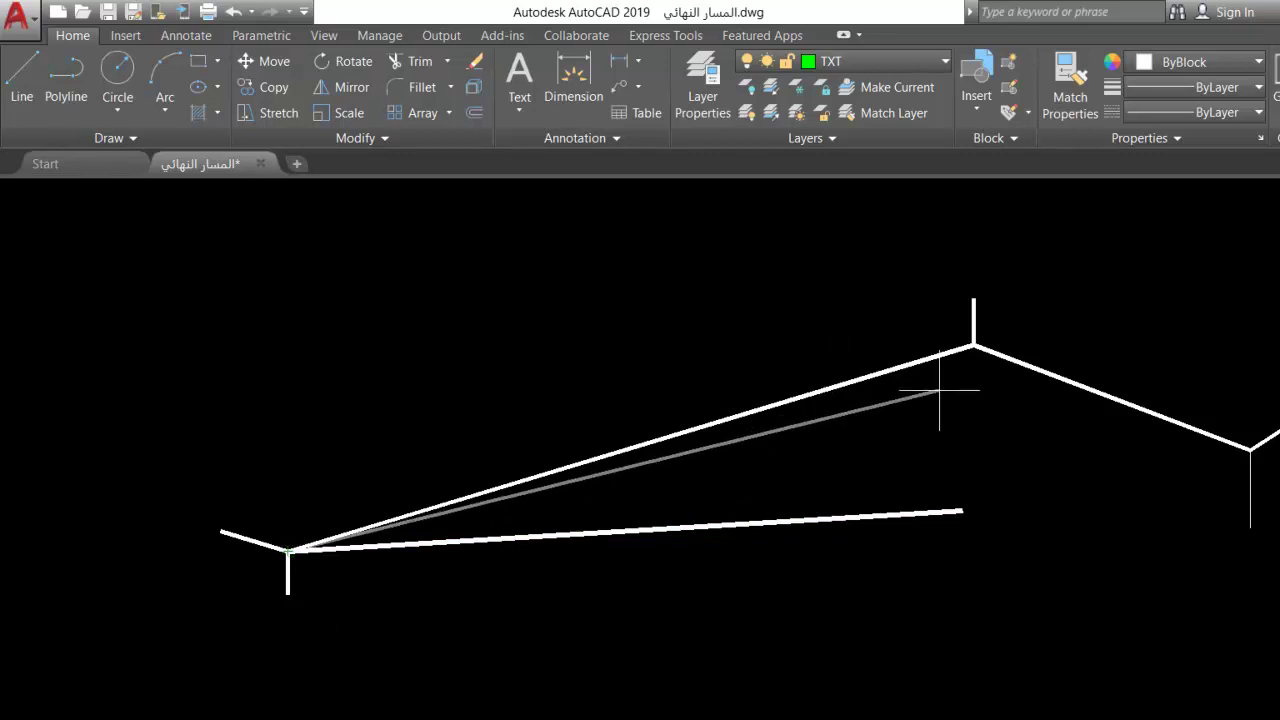
key(Escape)
Switch to Excel and set the pipe slope to 2 for the stations from 50 m through 400 m.
click(643, 719)
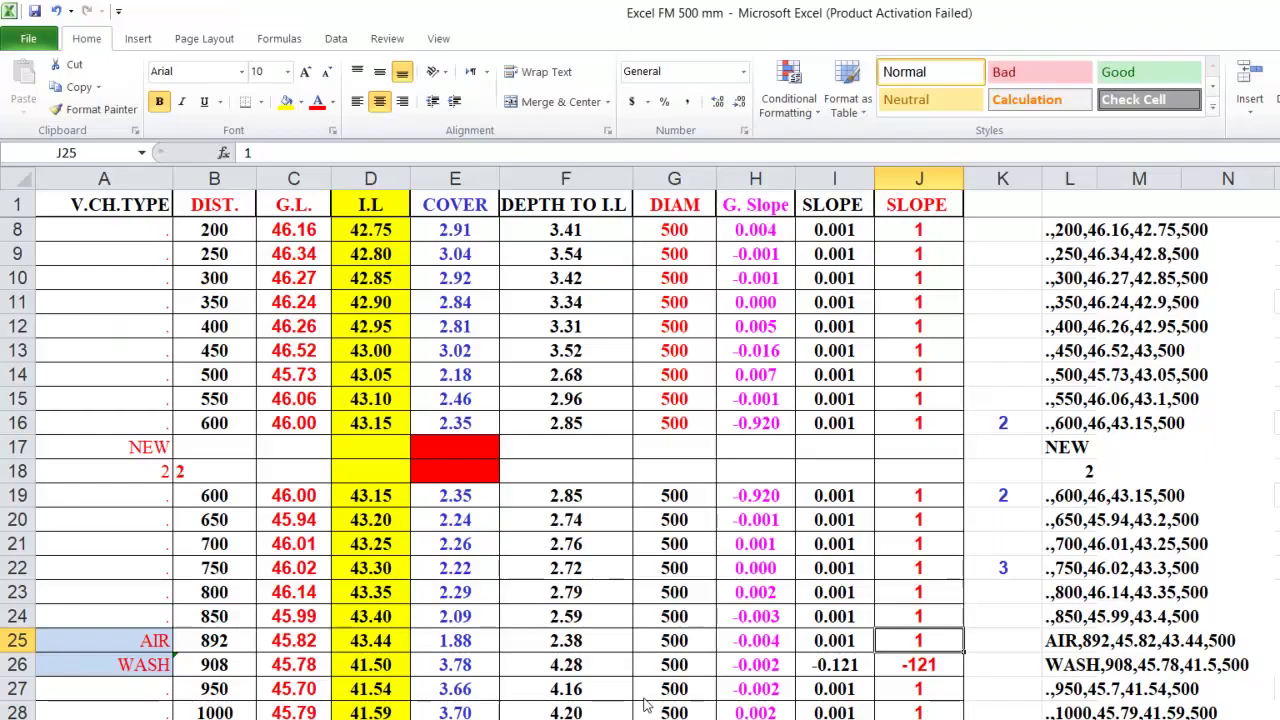
scroll(751, 226, up, 2)
key(Page_Up)
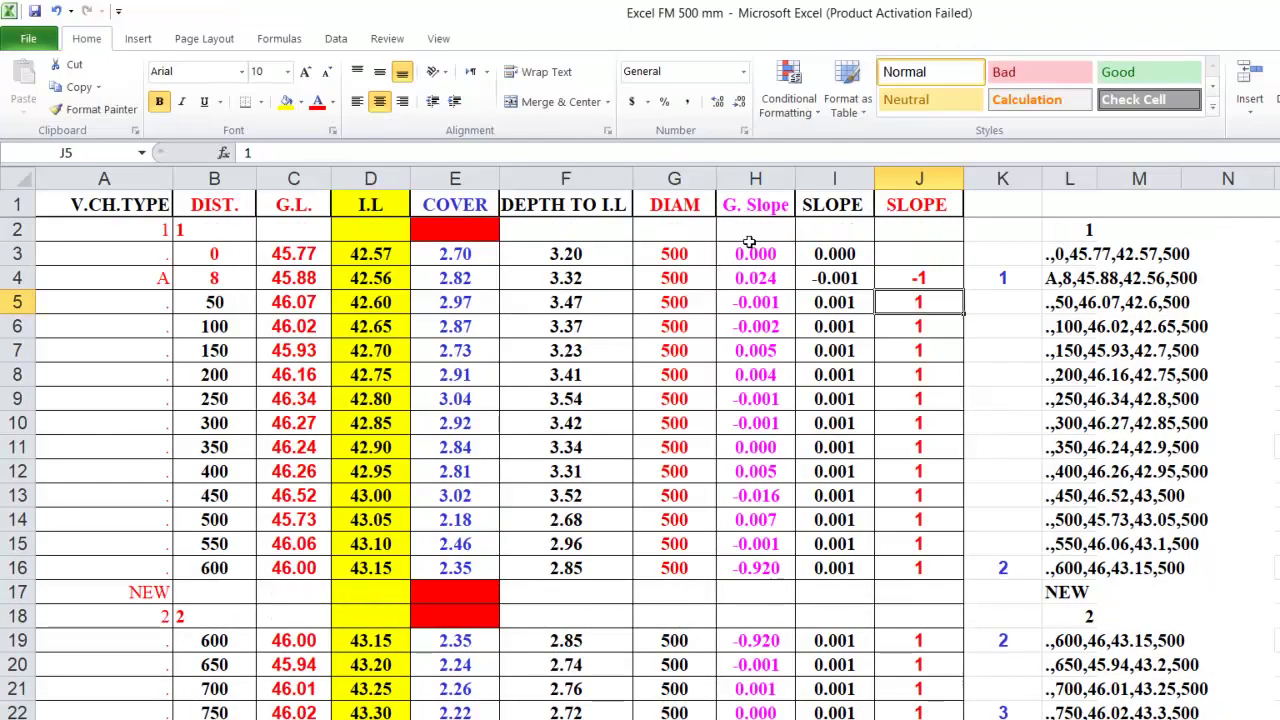
text(2)
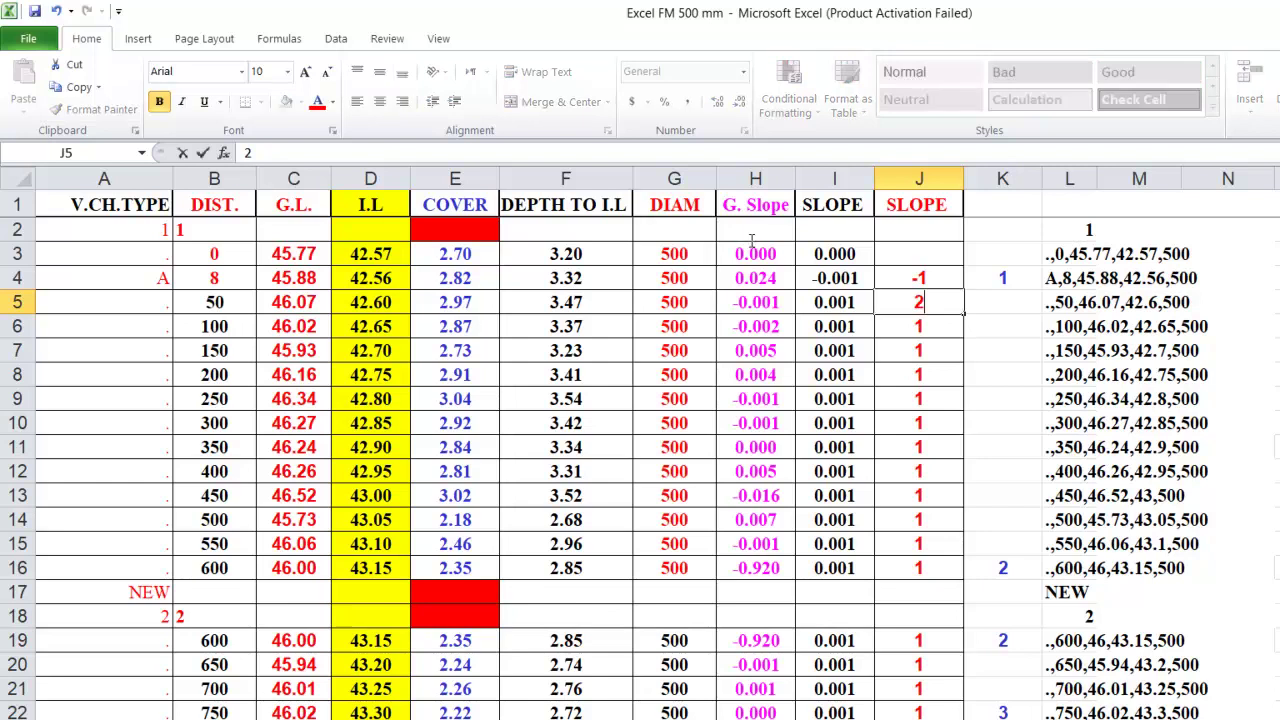
key(Return)
text(2)
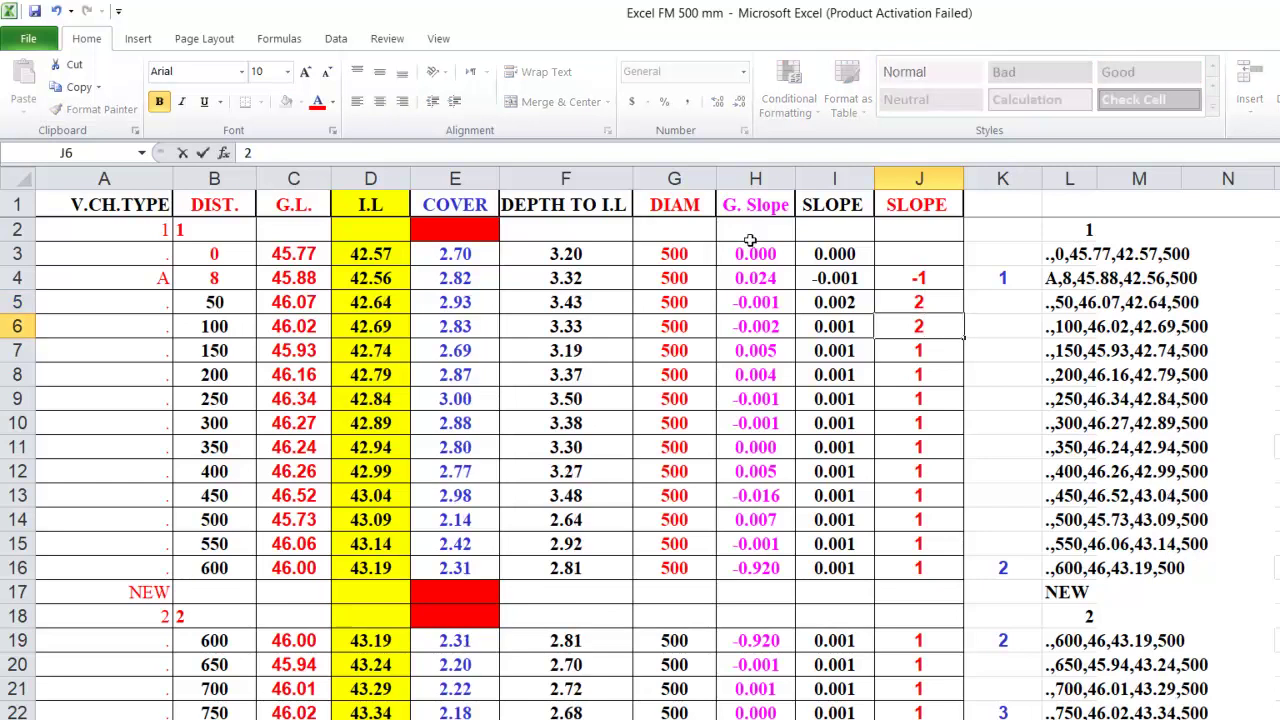
key(Return)
text(2)
key(Return)
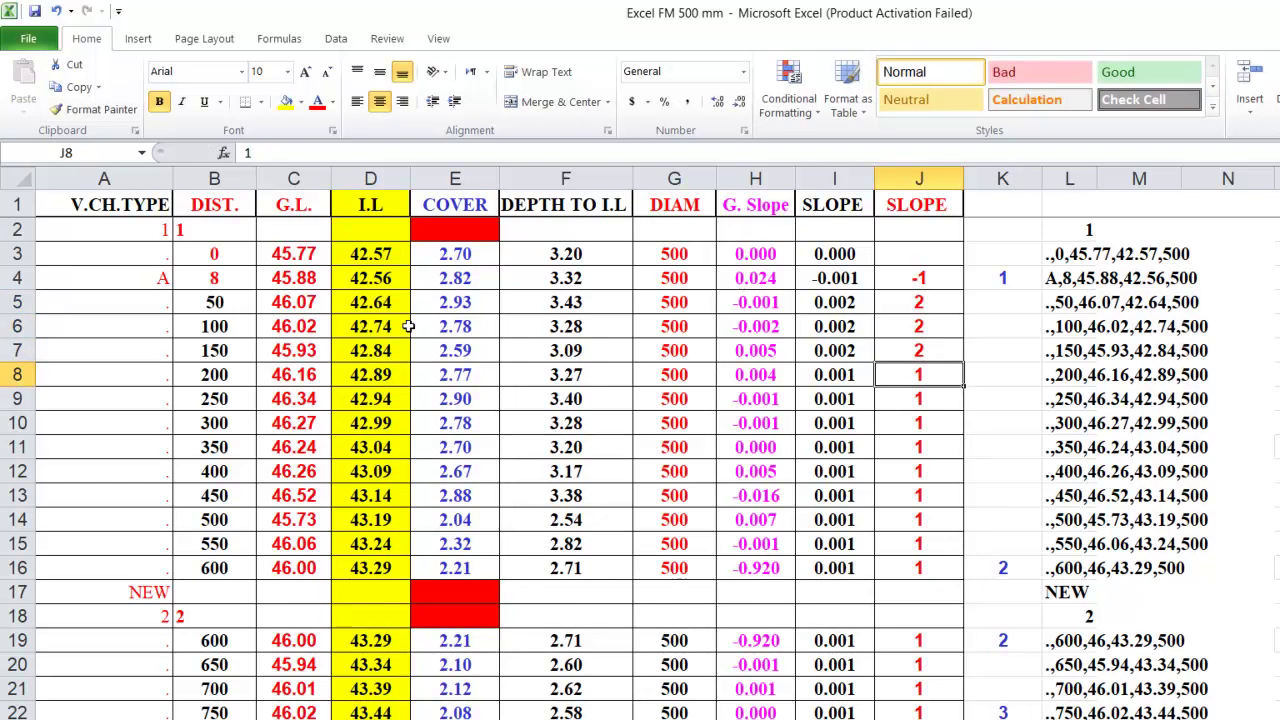
text(2)
key(Return)
text(2)
key(Return)
text(2)
key(Return)
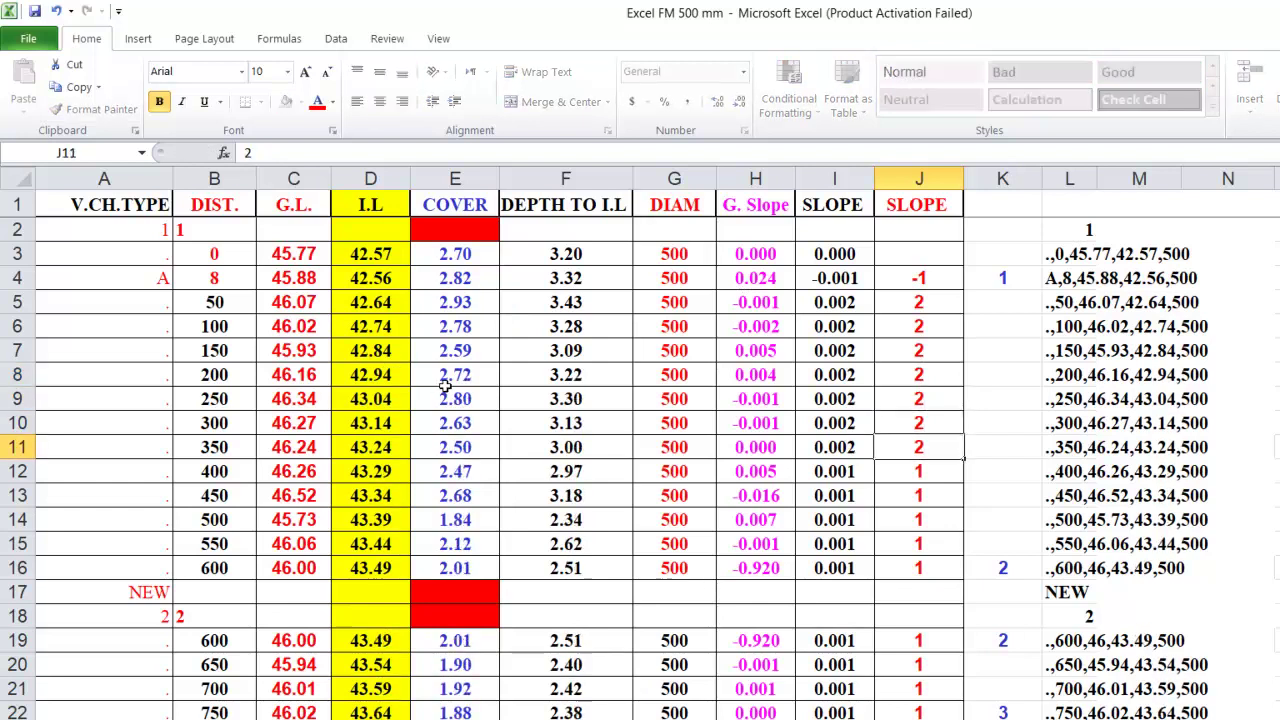
text(2)
key(Return)
text(2)
key(Return)
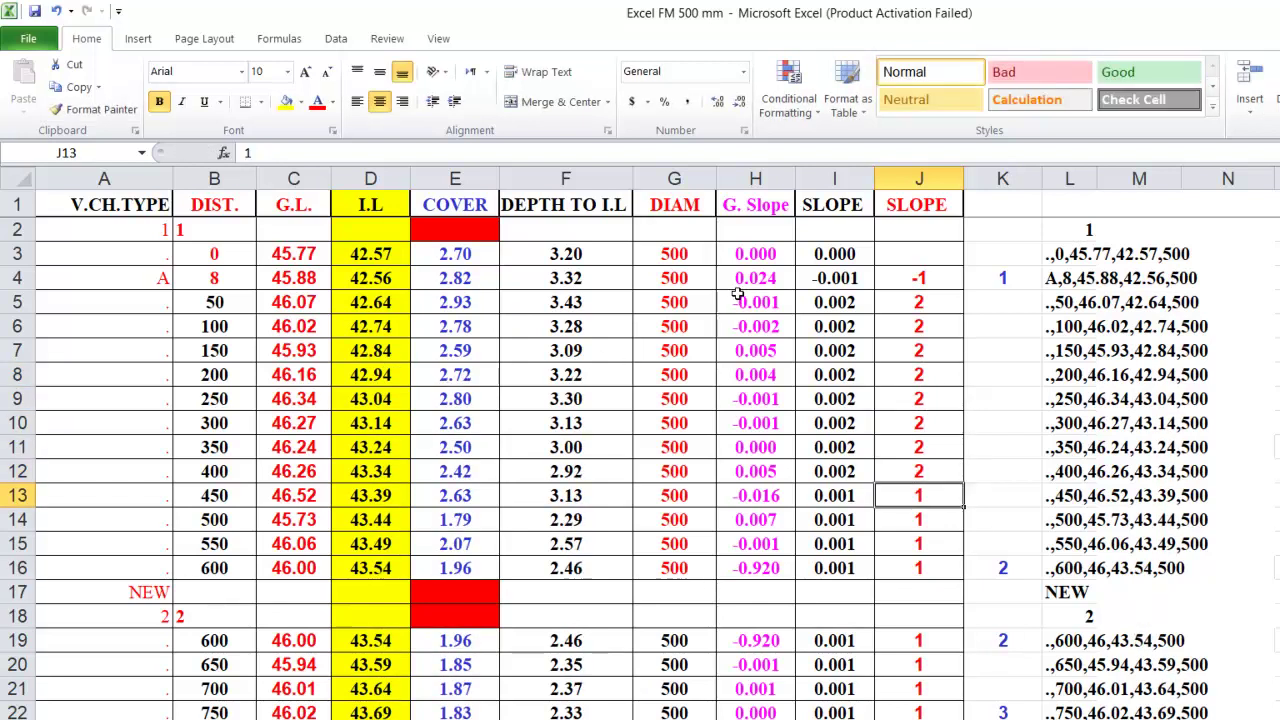
Set the pipe slope to 5 for the stations from 50 m through 250 m.
key(Up)
key(Up)
key(Up)
key(Up)
key(Up)
key(Up)
key(Up)
key(Up)
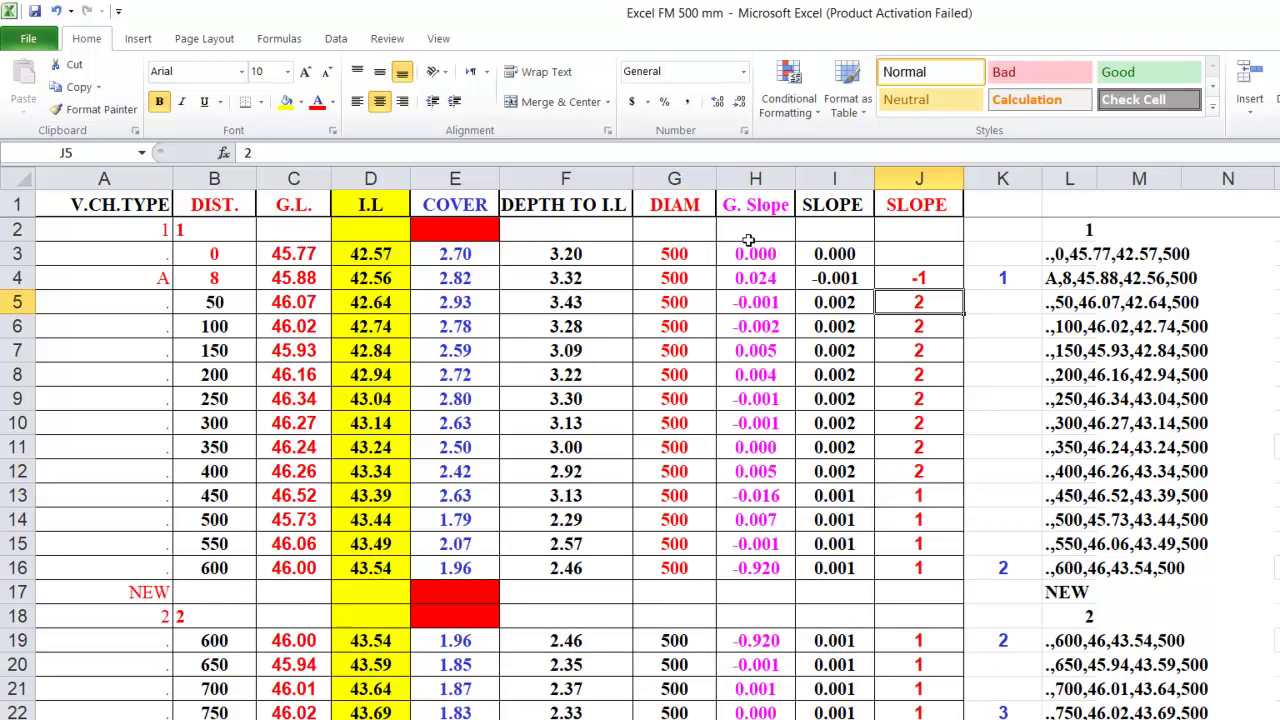
text(5)
key(Return)
text(5)
key(Return)
text(5)
key(Return)
text(5)
key(Return)
text(5)
key(Return)
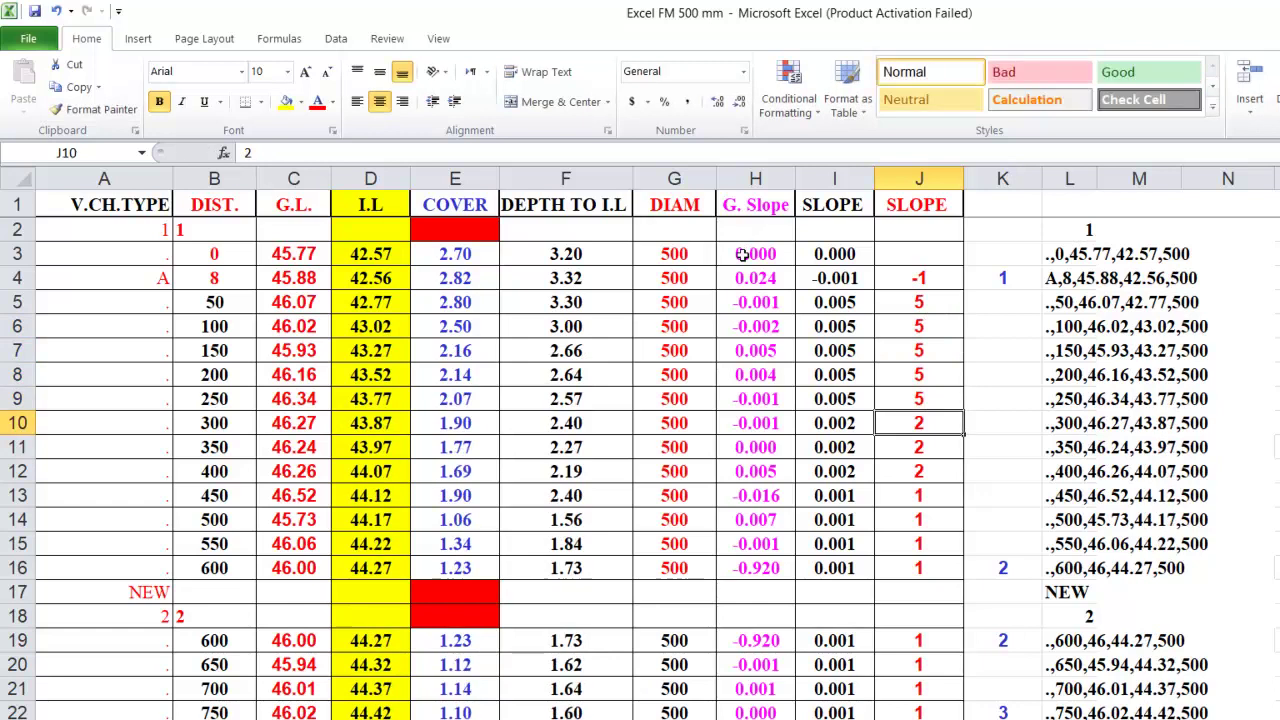
Review the cover values up to the air chamber and set the slope to 1 at stations 300, 350 and 400 m.
scroll(676, 302, down, 1)
scroll(676, 302, down, 2)
scroll(378, 366, down, 1)
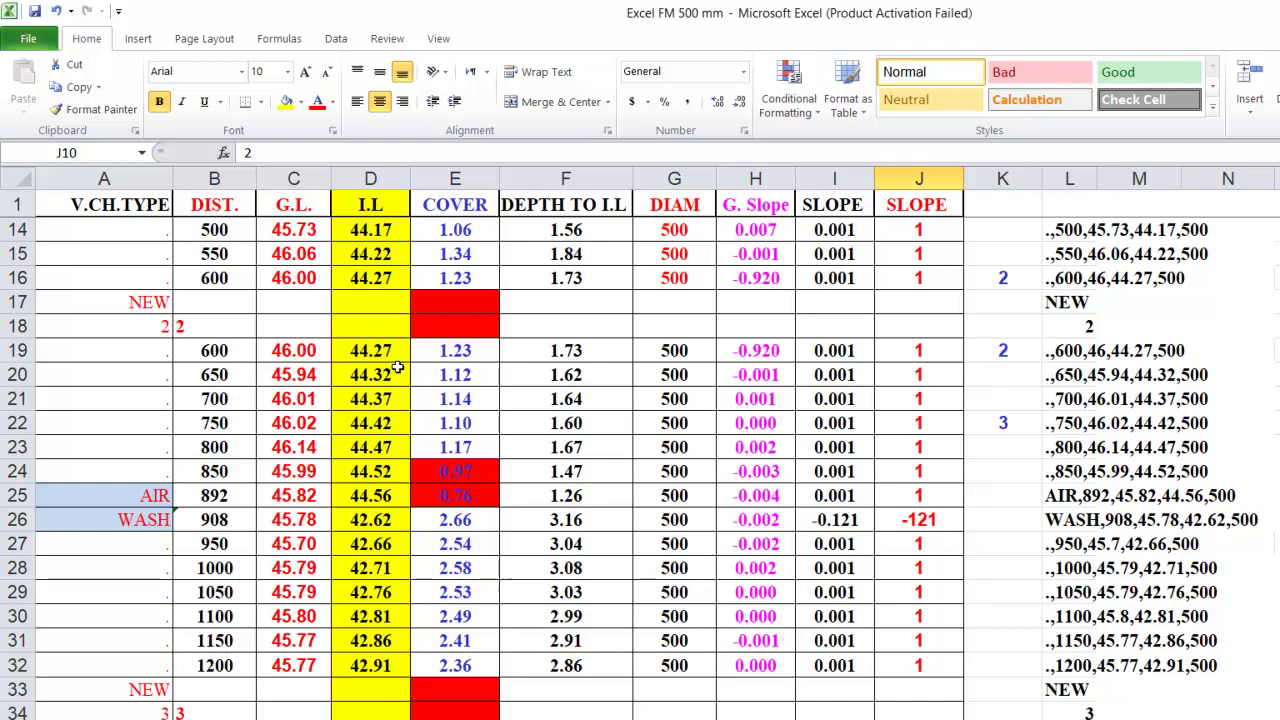
scroll(410, 372, up, 2)
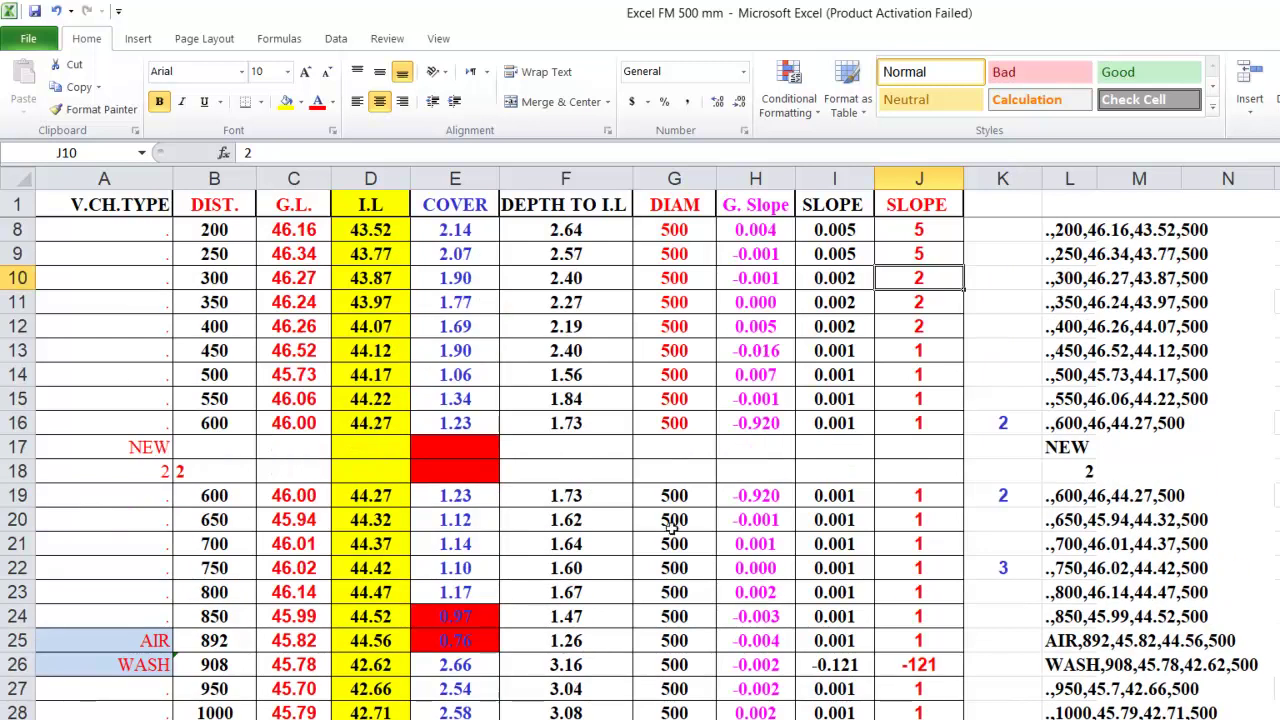
scroll(645, 485, up, 2)
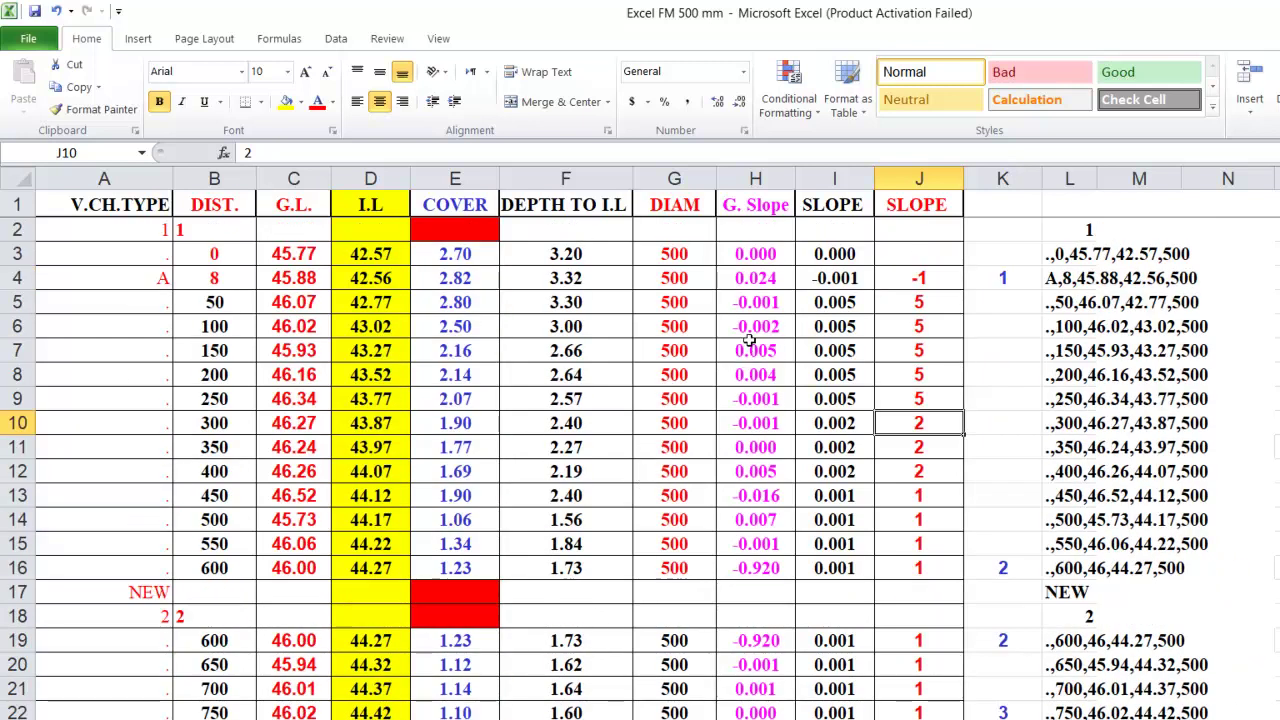
text(1)
key(Return)
text(1)
key(Return)
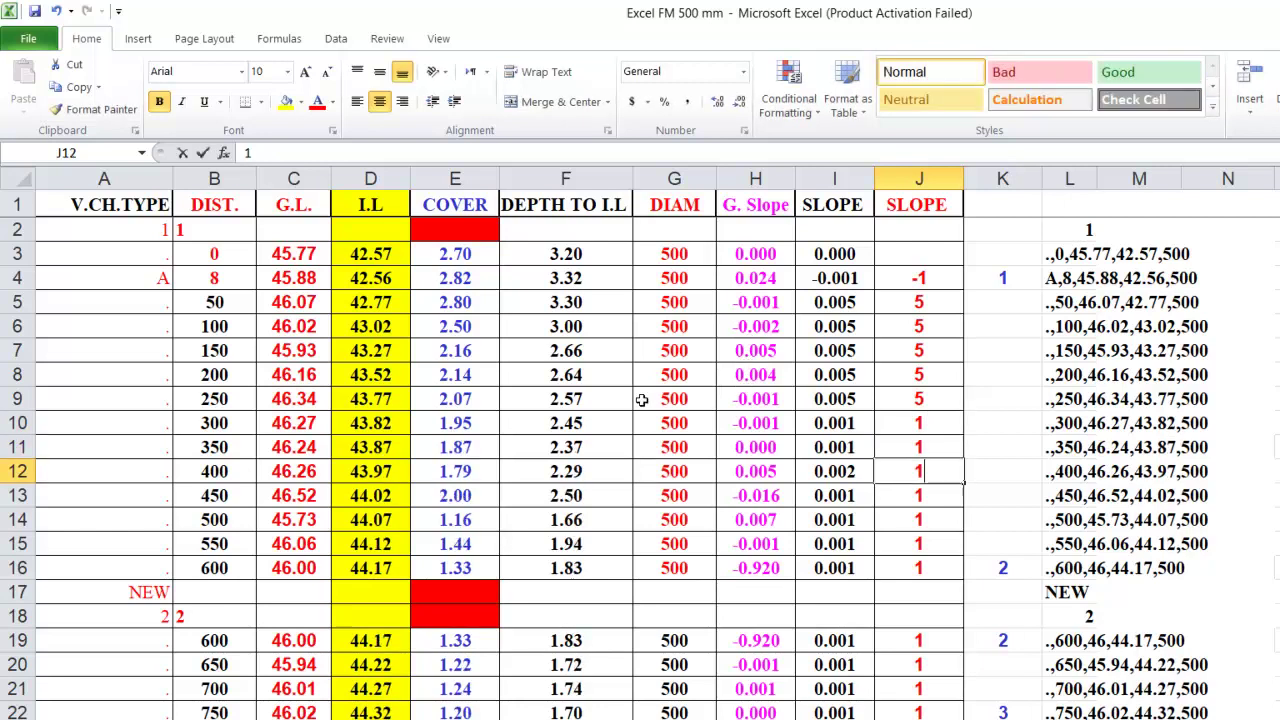
text(1)
scroll(526, 430, down, 3)
scroll(603, 378, up, 3)
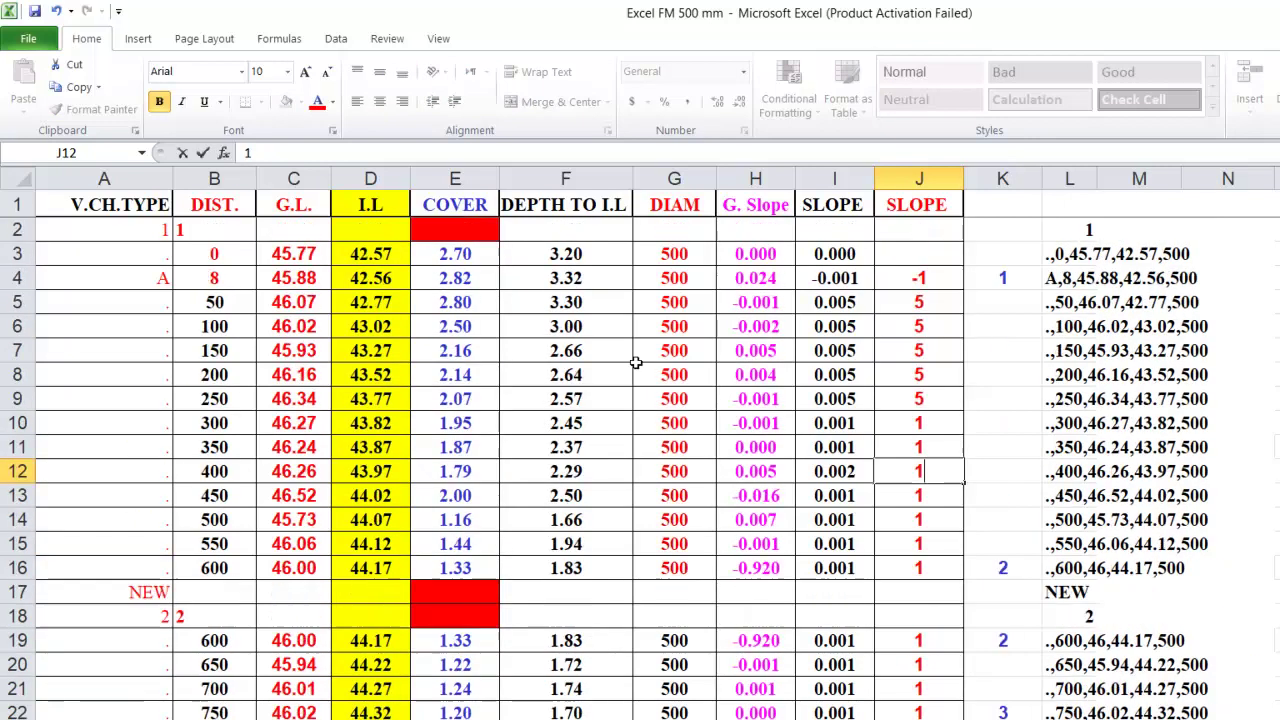
Set the slope at the 250 m station to 4 and check the cover down to the air chamber.
key(Up)
key(Up)
key(Up)
text(4)
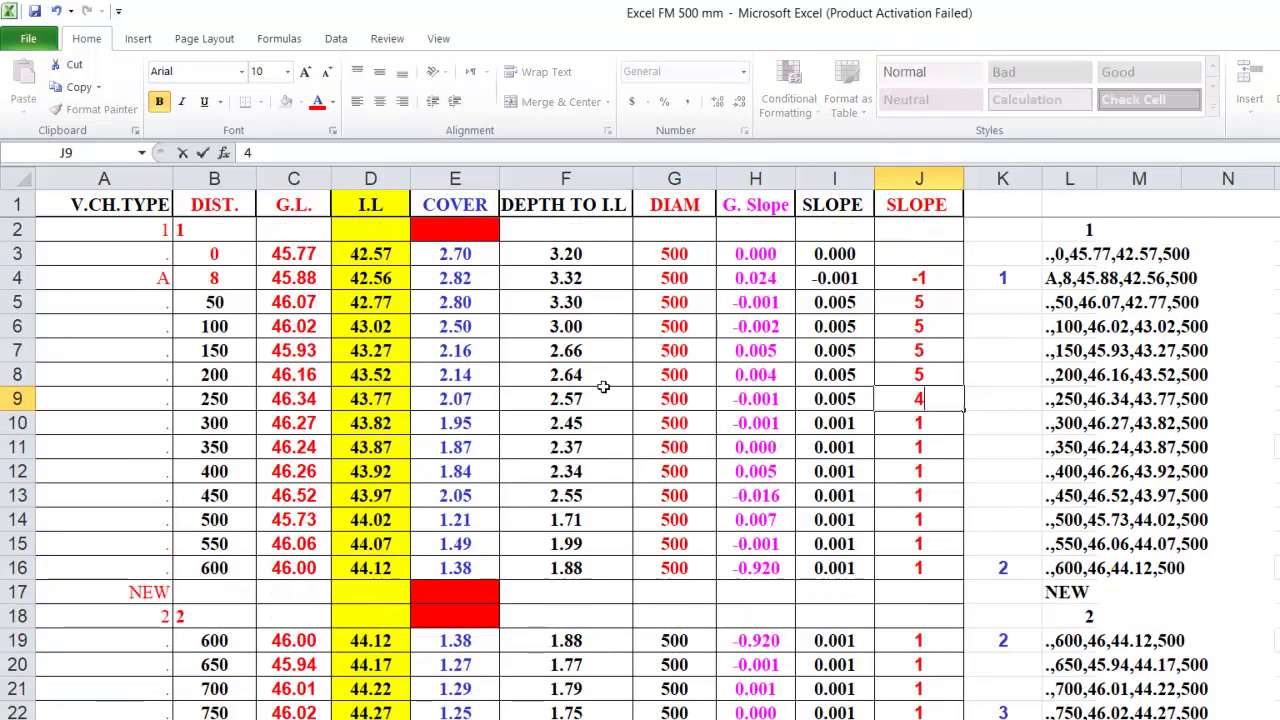
key(Down)
key(Down)
scroll(532, 448, down, 1)
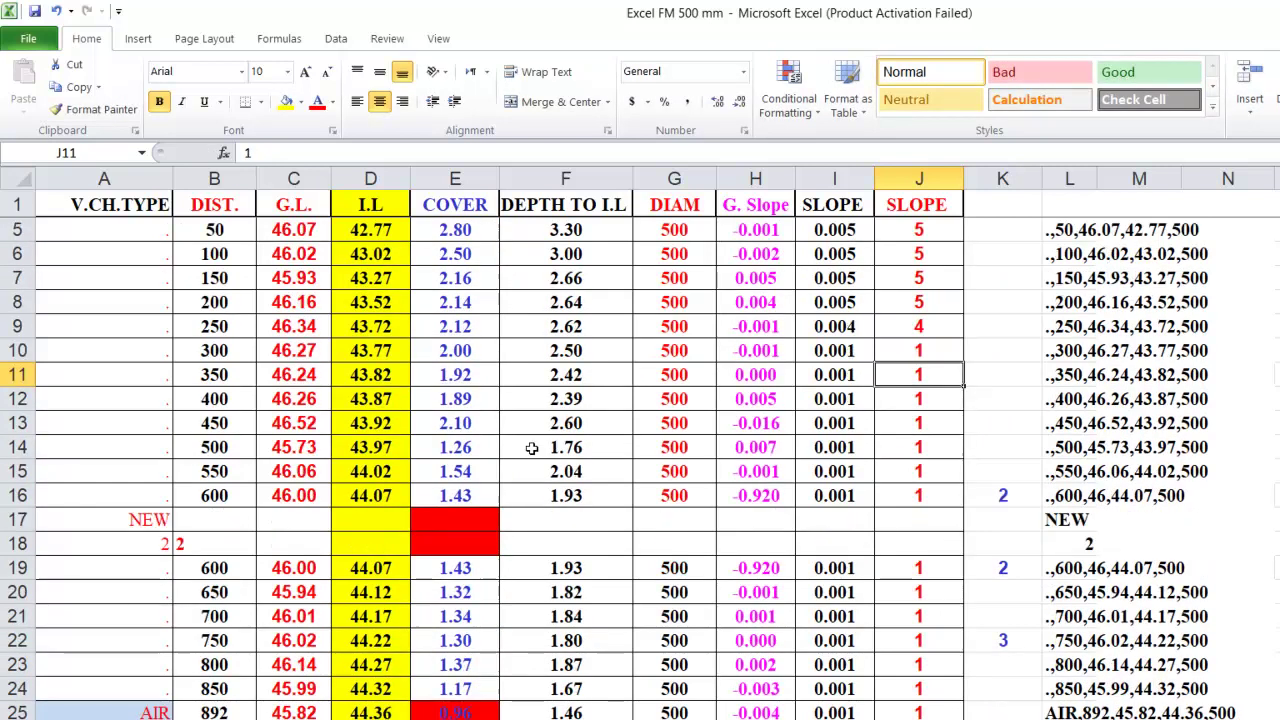
scroll(356, 552, down, 2)
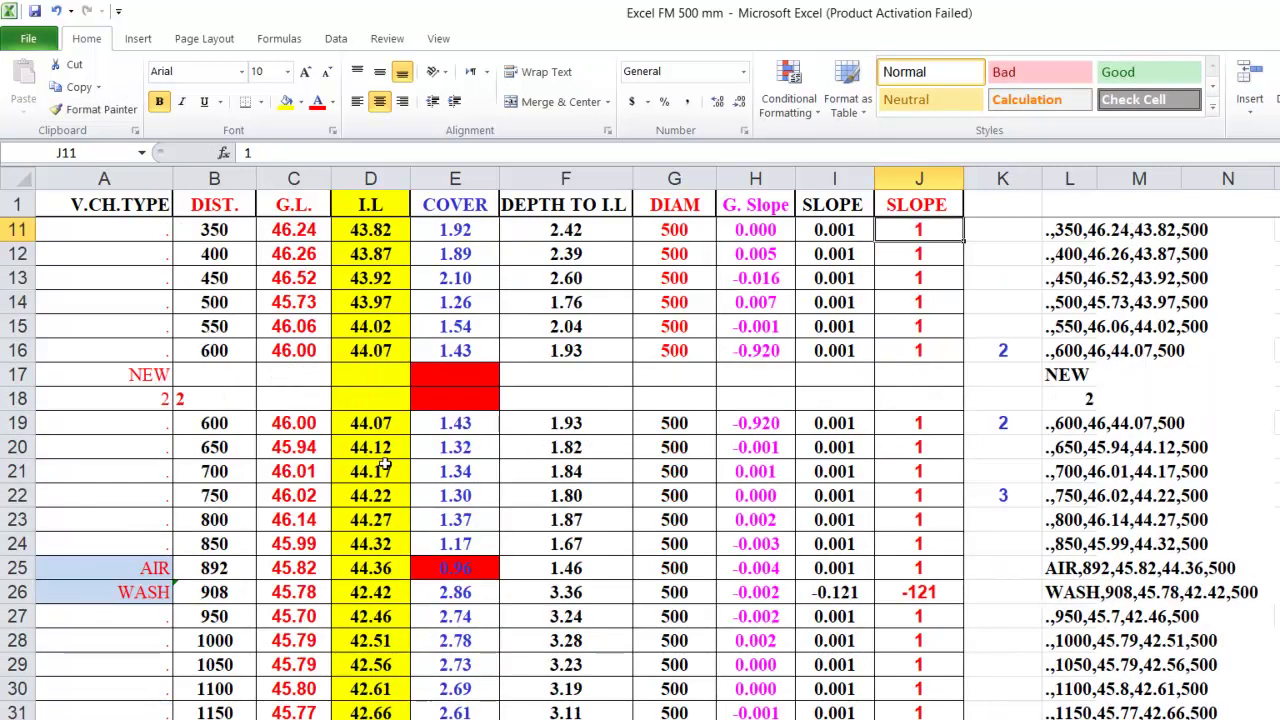
Set the slope at the 250 m station to 3 and recheck the cover at the following stations.
scroll(385, 465, up, 3)
text(1)
key(Return)
scroll(362, 415, down, 3)
scroll(362, 415, down, 1)
scroll(365, 415, up, 4)
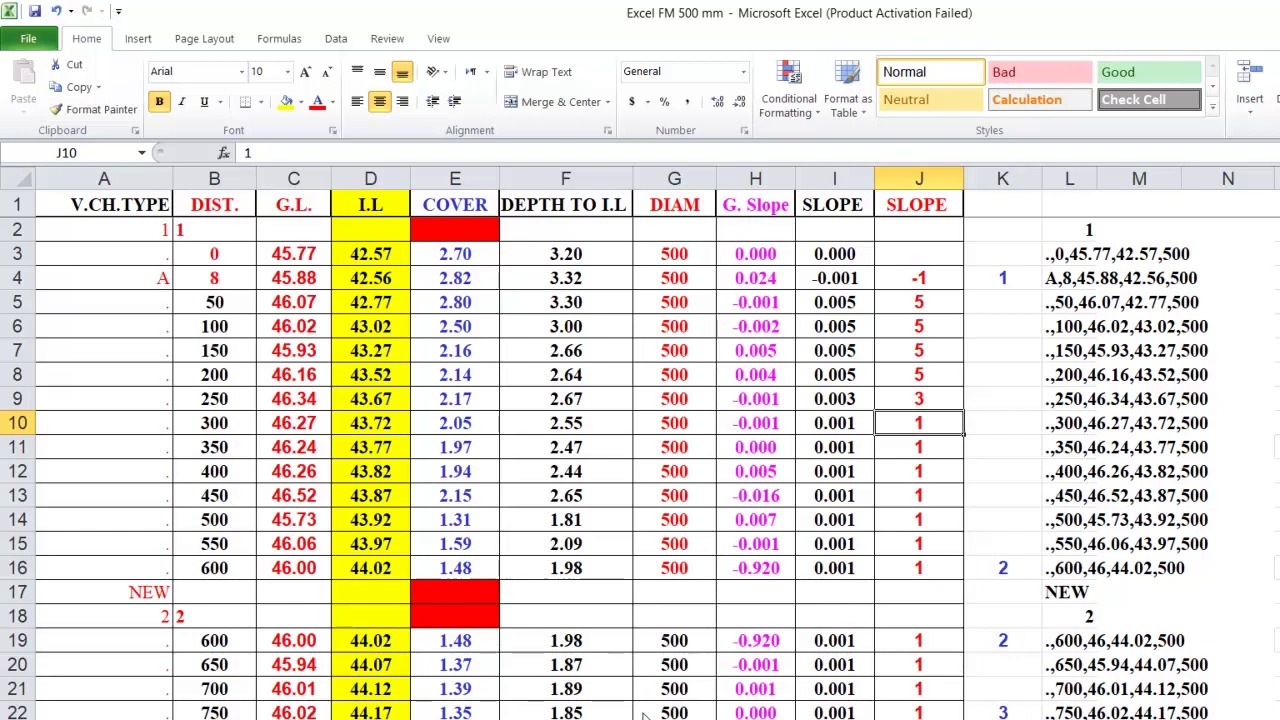
Switch to AutoCAD and draw an irregular, stepped rising polyline with frequent slope changes above the schematic profile's rising leg.
key(alt+Tab)
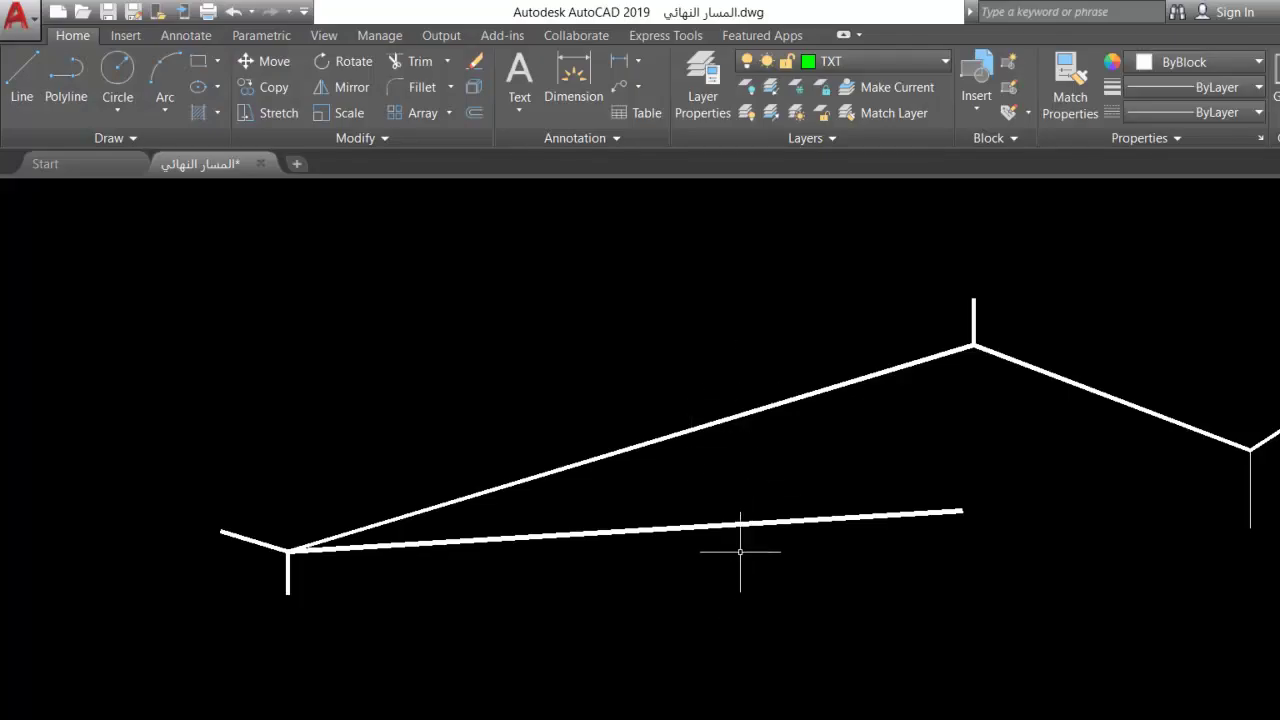
click(288, 428)
click(340, 416)
click(356, 380)
scroll(412, 372, up, 3)
click(411, 369)
click(513, 290)
click(615, 276)
click(725, 214)
scroll(814, 514, down, 2)
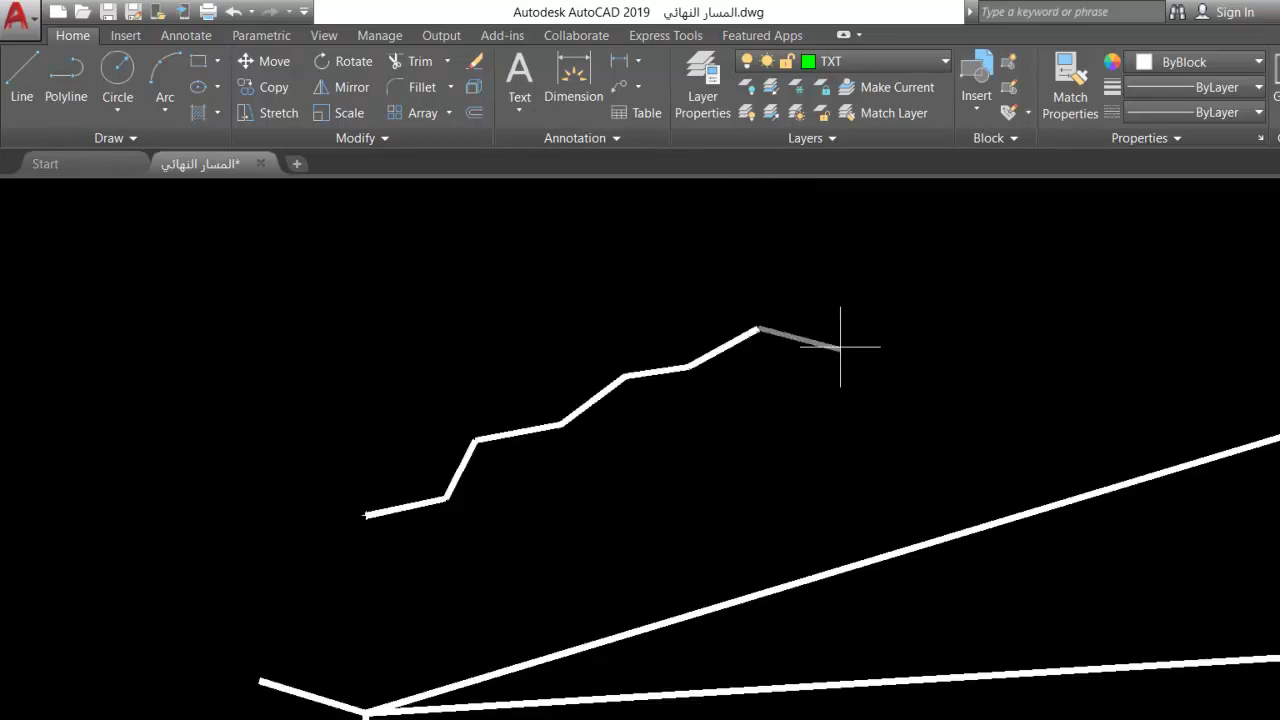
click(865, 300)
click(938, 257)
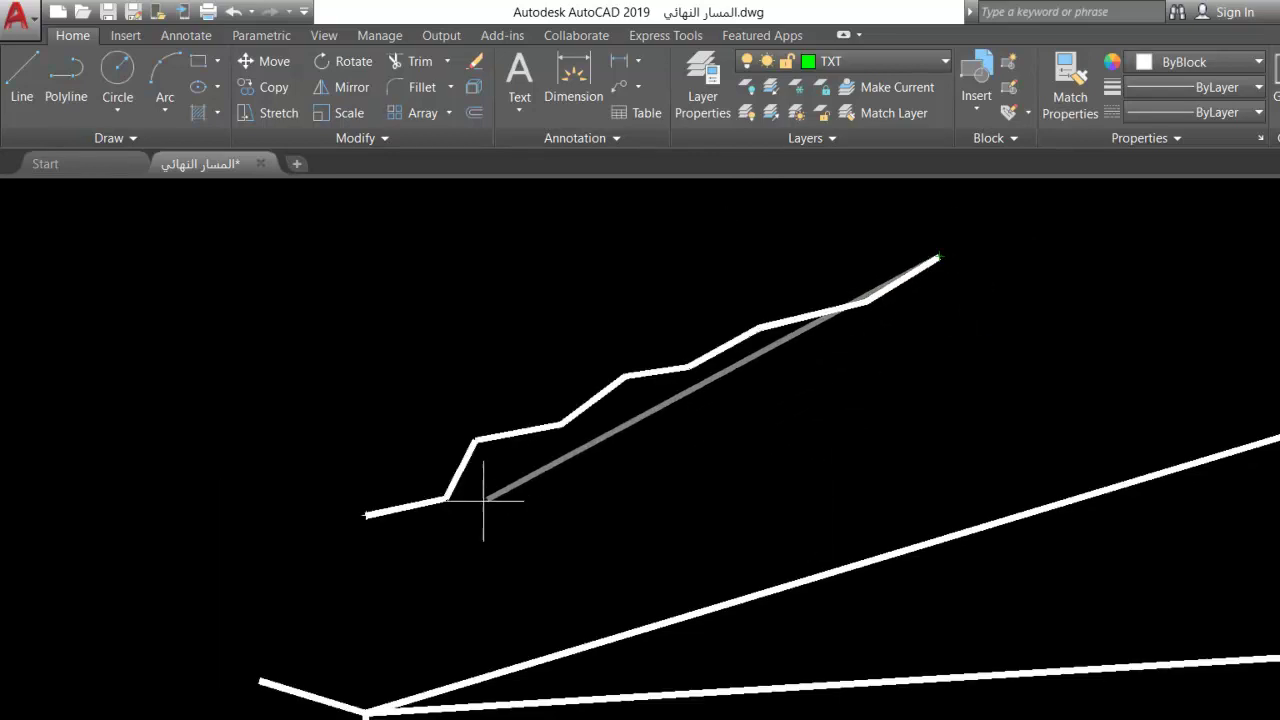
key(Escape)
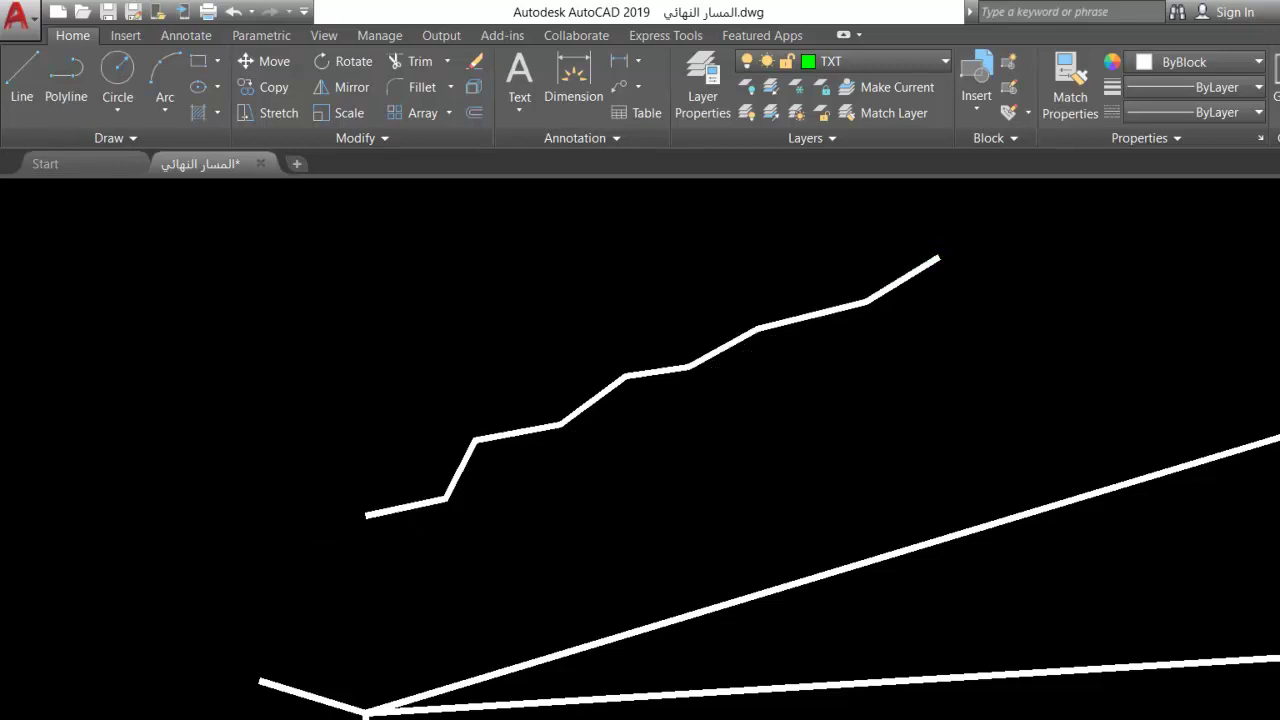
Draw a smoother three-segment polyline between the stepped line's ends through its vertices, and delete the stepped polyline.
click(366, 515)
click(559, 424)
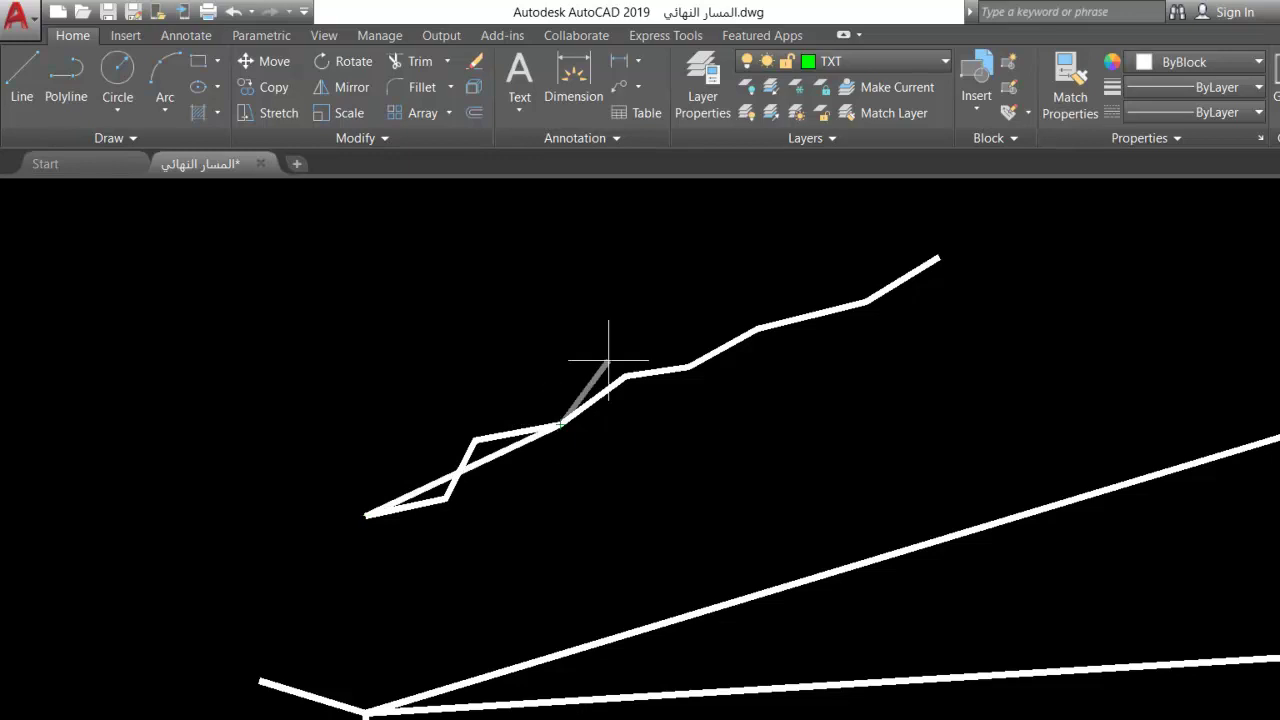
click(757, 327)
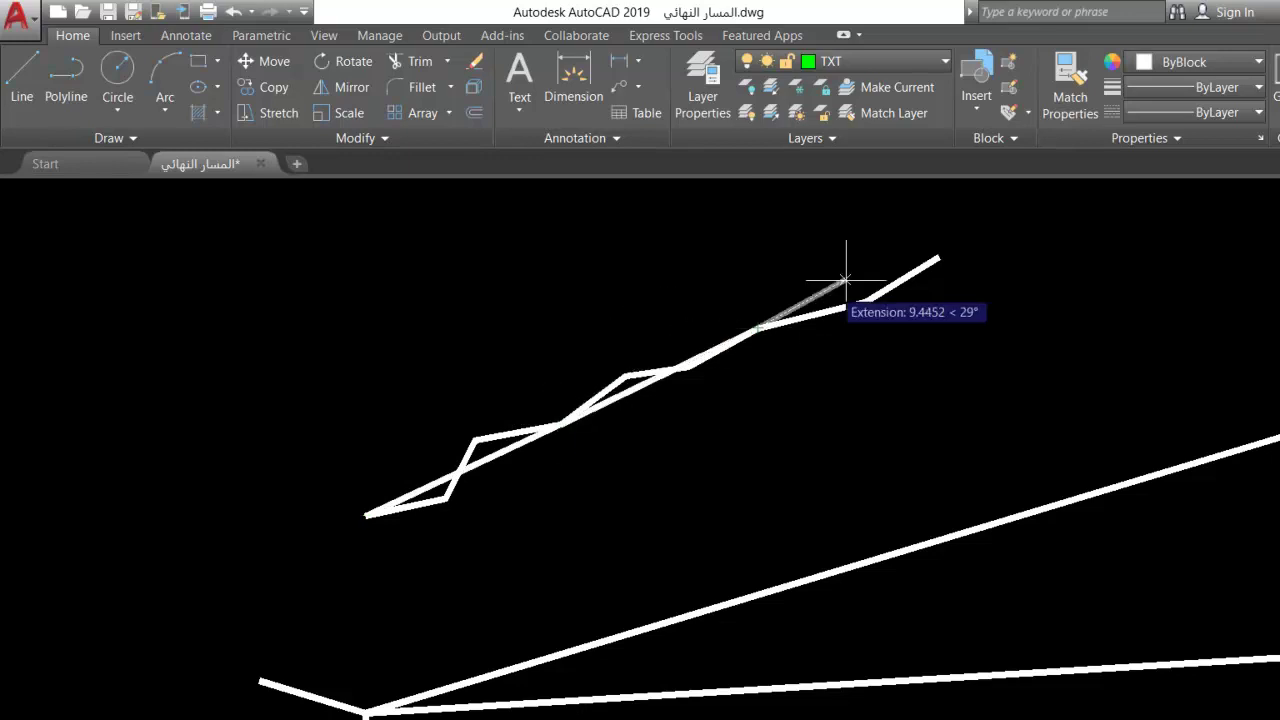
click(938, 258)
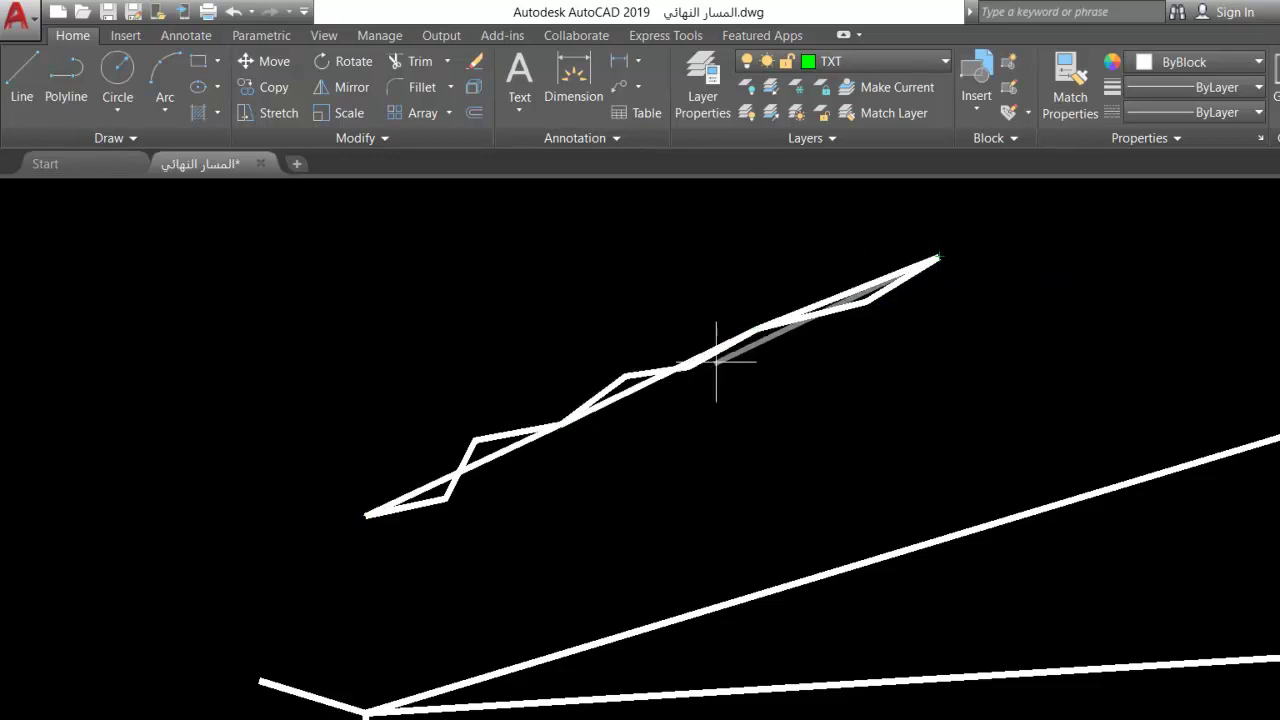
key(Return)
click(843, 310)
key(Delete)
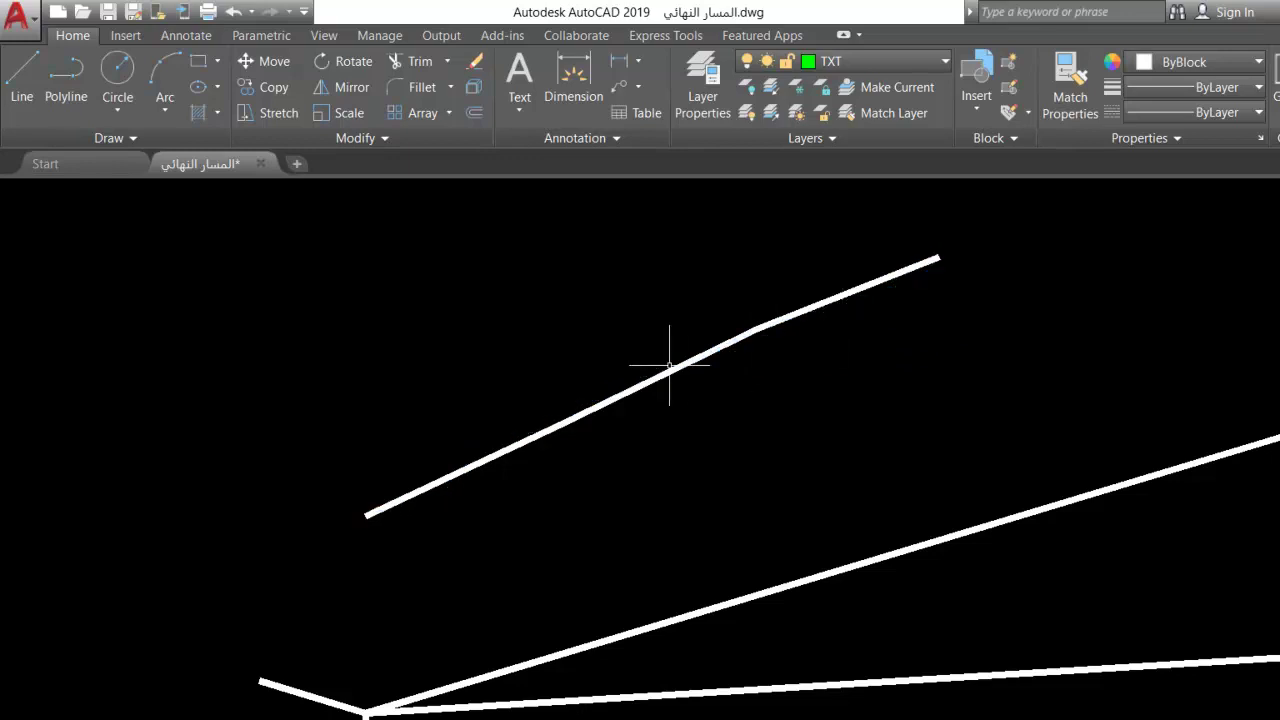
click(460, 505)
click(414, 472)
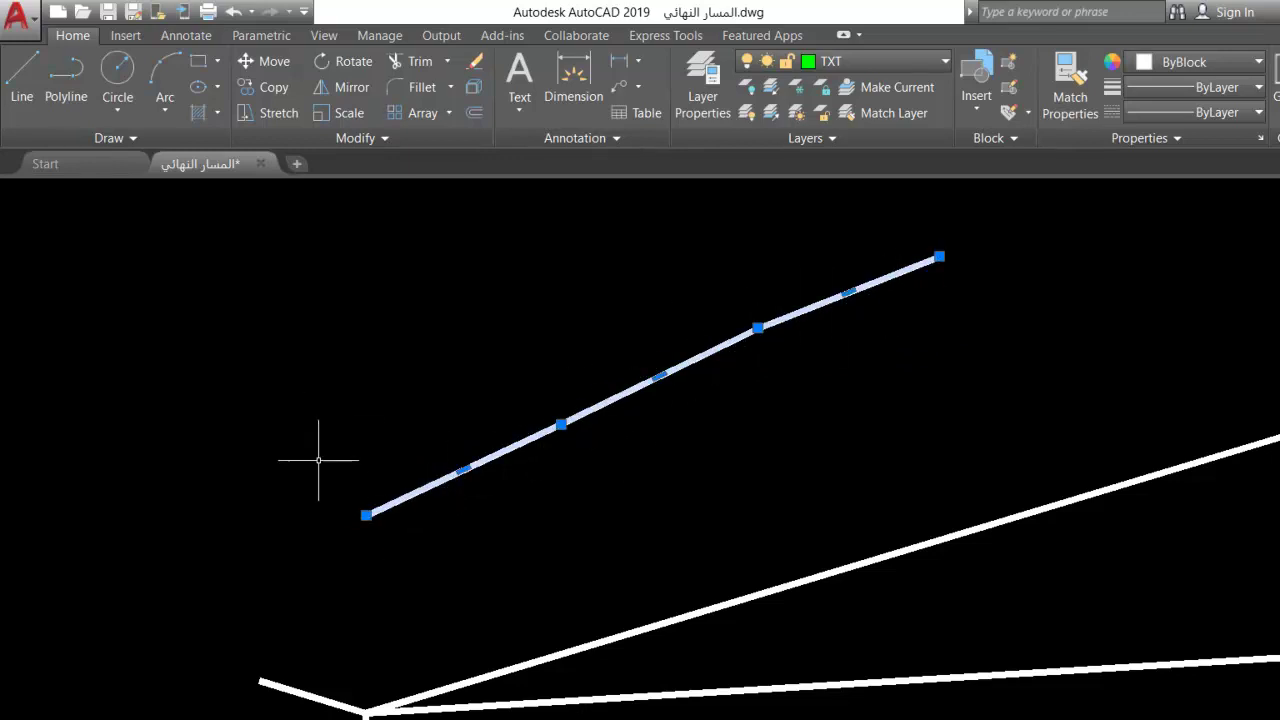
key(Escape)
Switch to Excel and set the pipe slope to 8 at stations 50, 100 and 150 m.
click(652, 718)
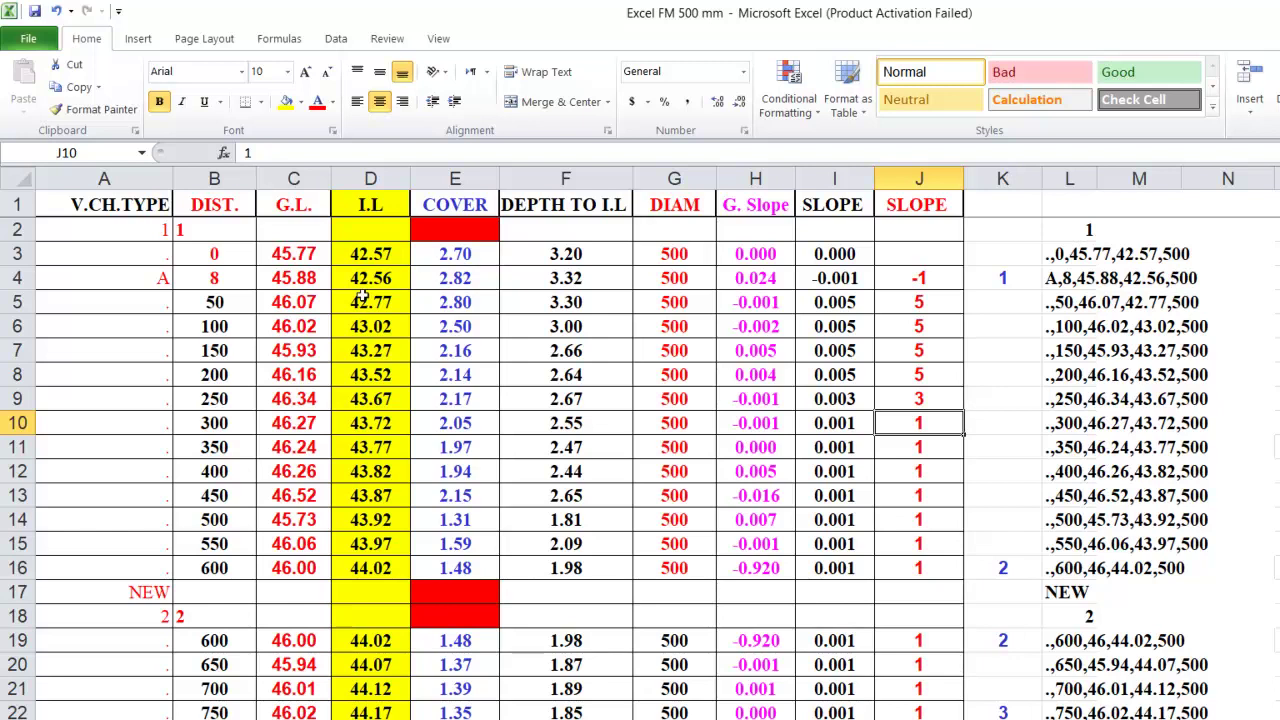
key(Up)
key(Up)
key(Up)
key(Up)
key(Up)
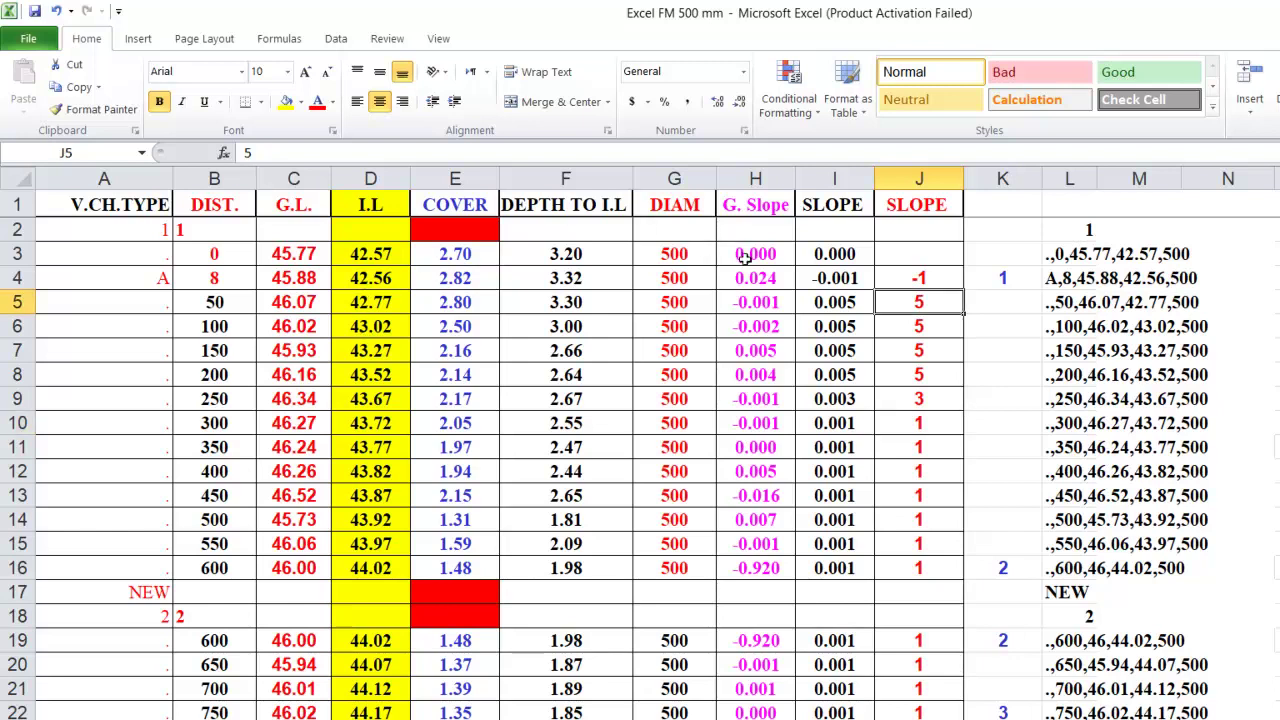
text(8)
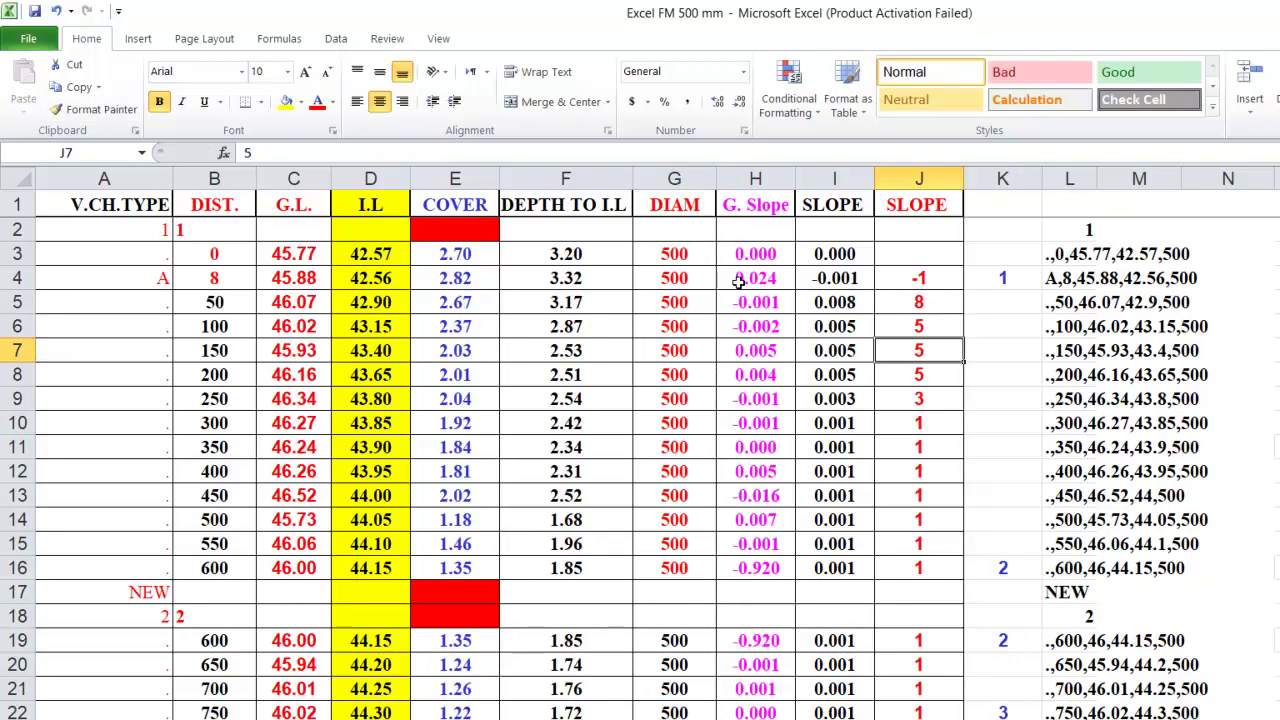
key(Return)
text(8)
key(Return)
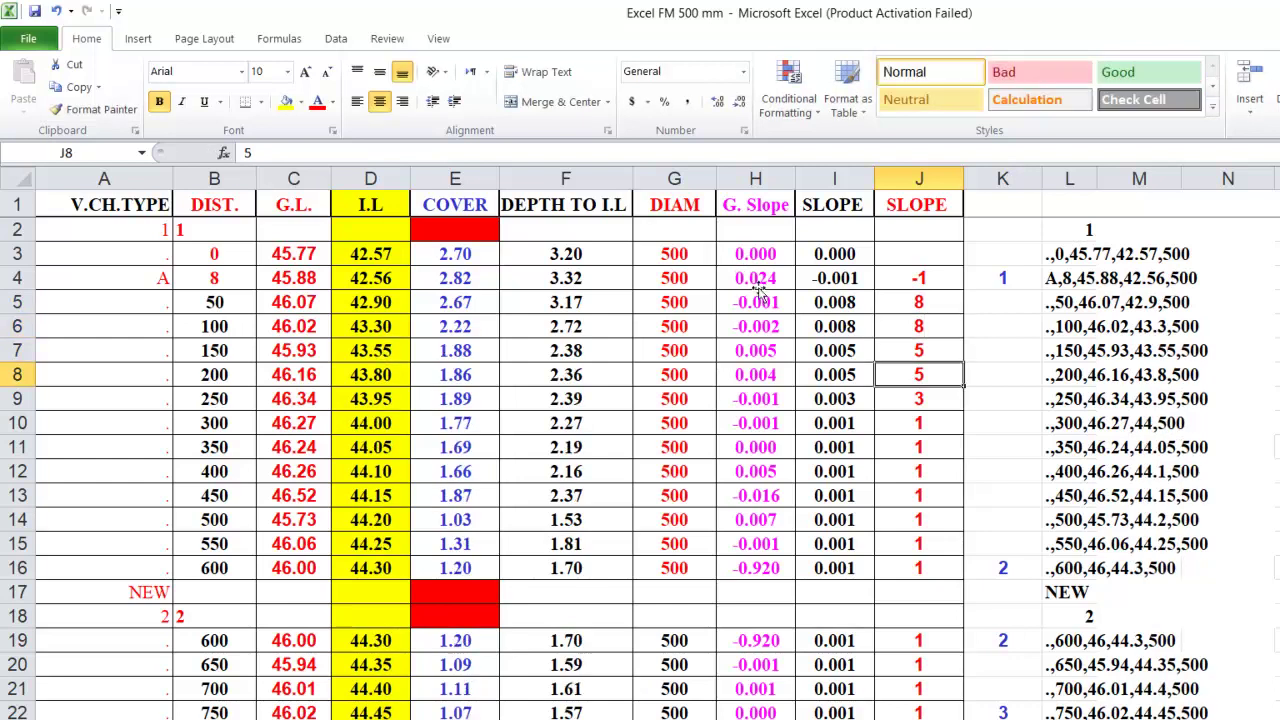
text(8)
key(Return)
Set the slope to 1 at stations 200 and 250 m, and check the cover values down to the air chamber.
scroll(357, 420, down, 3)
scroll(360, 412, up, 3)
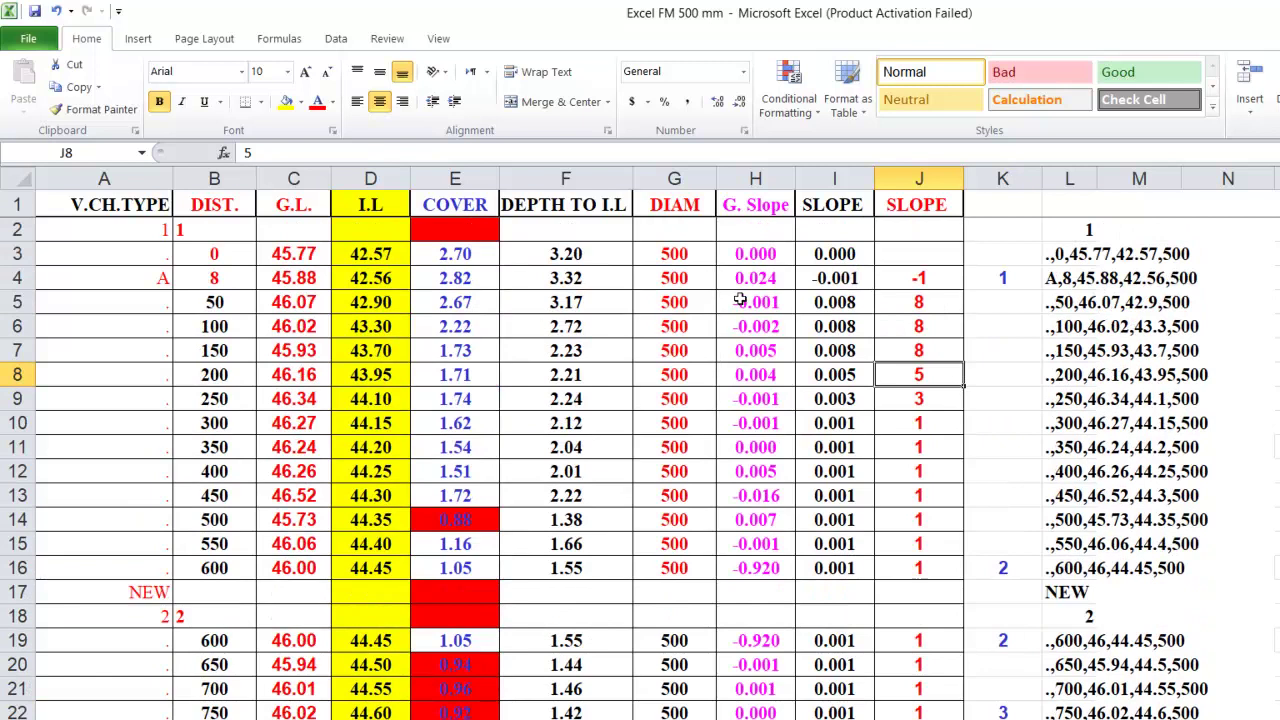
text(1)
key(Return)
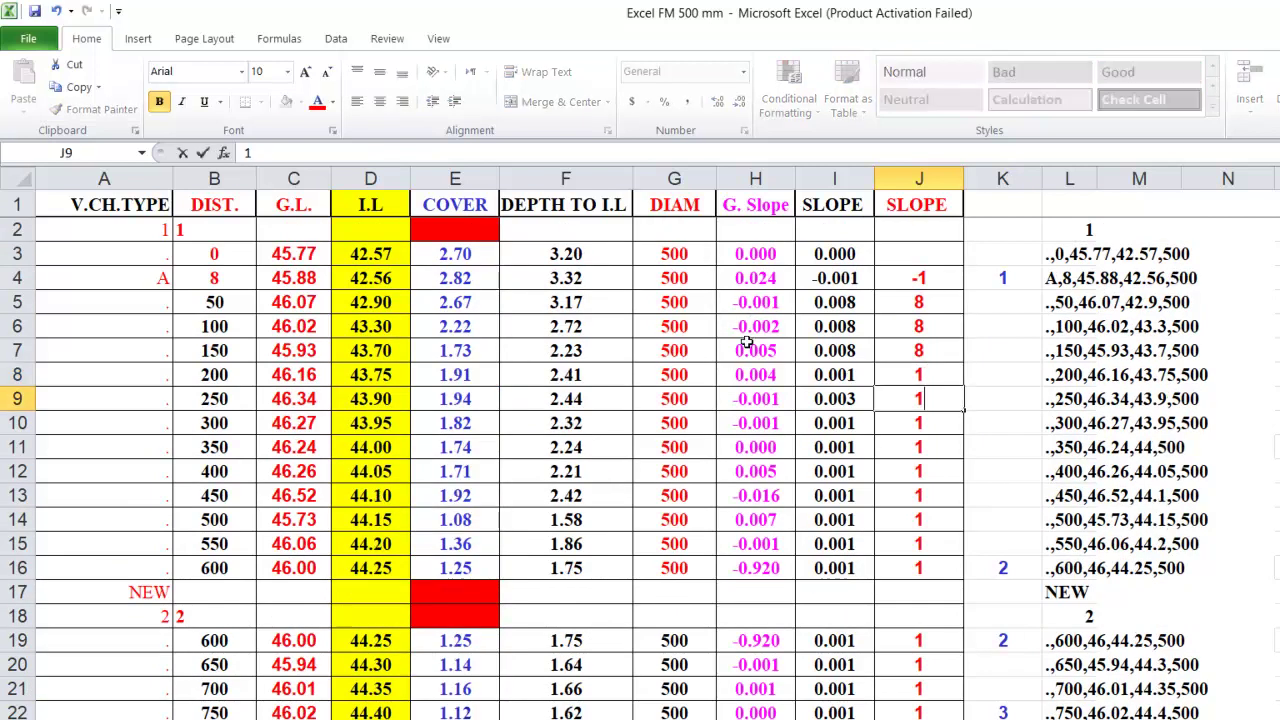
text(1)
key(Return)
scroll(745, 343, down, 3)
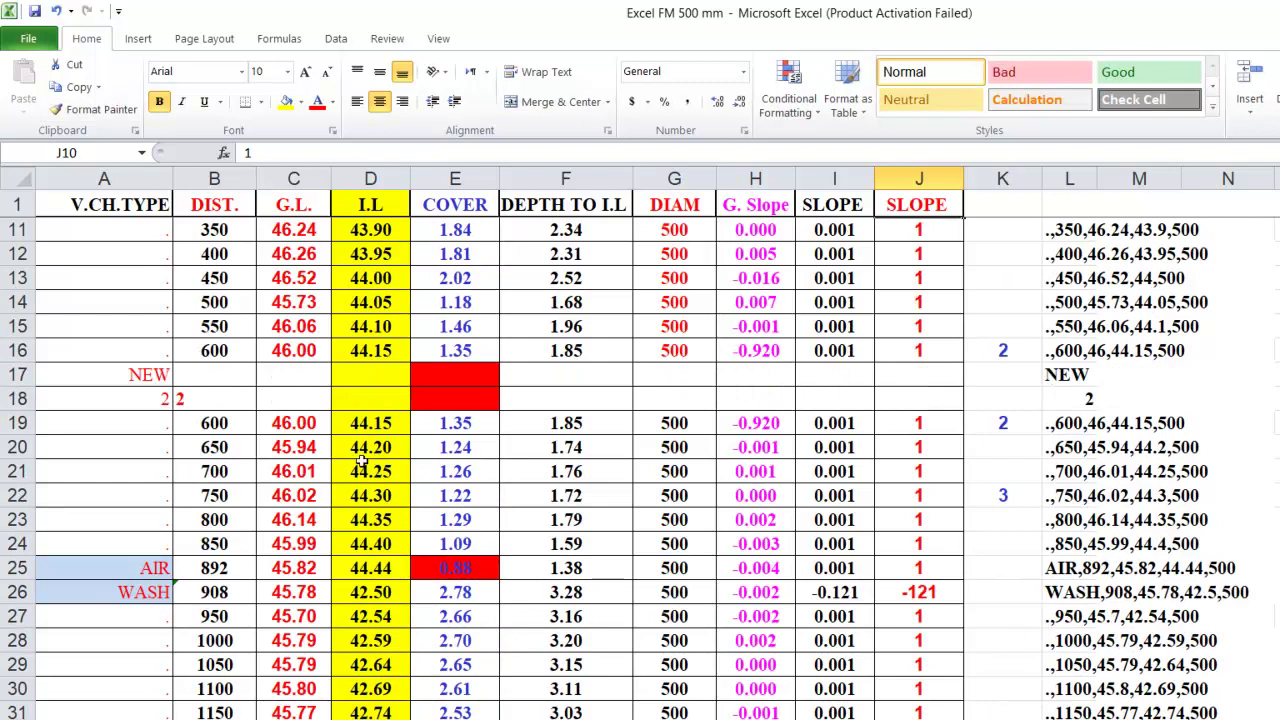
scroll(359, 447, up, 3)
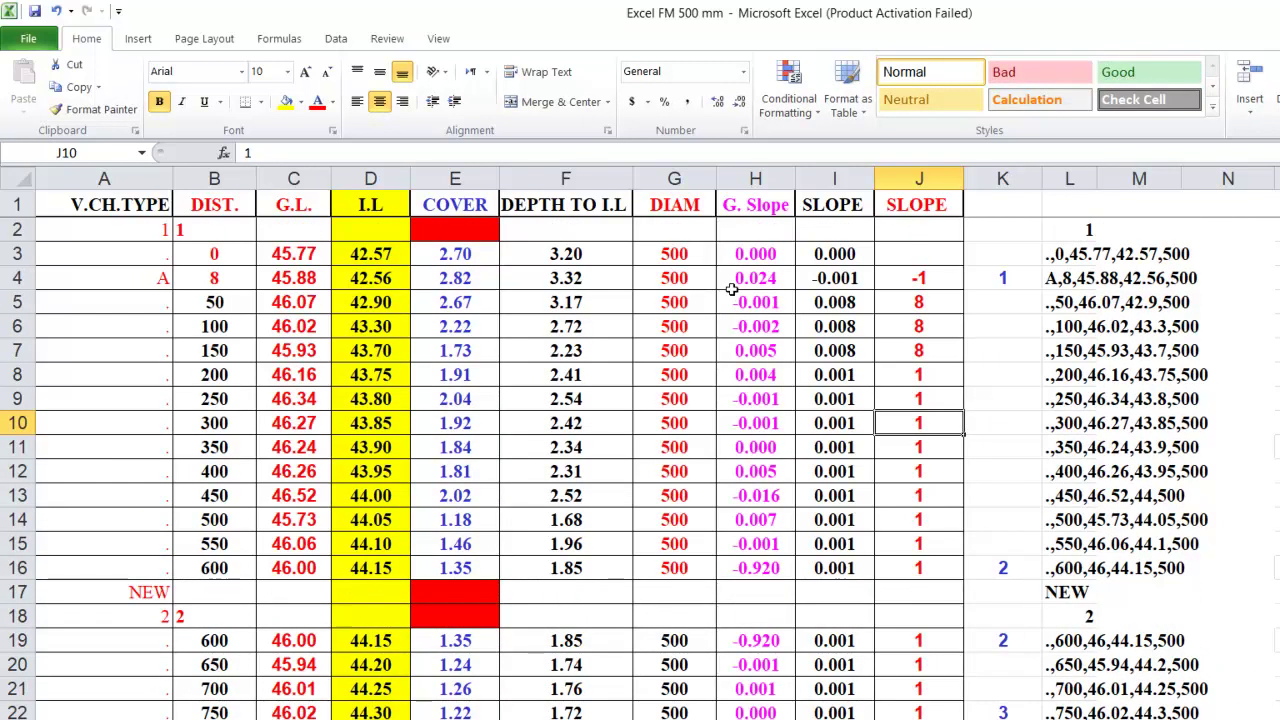
Try a pipe slope of 7 at stations 50, 100 and 150 m and check the cover along the line.
key(Up)
key(Up)
key(Up)
text(7)
key(Up)
text(7)
key(Up)
text(7)
key(Down)
key(Down)
key(Down)
scroll(365, 395, down, 2)
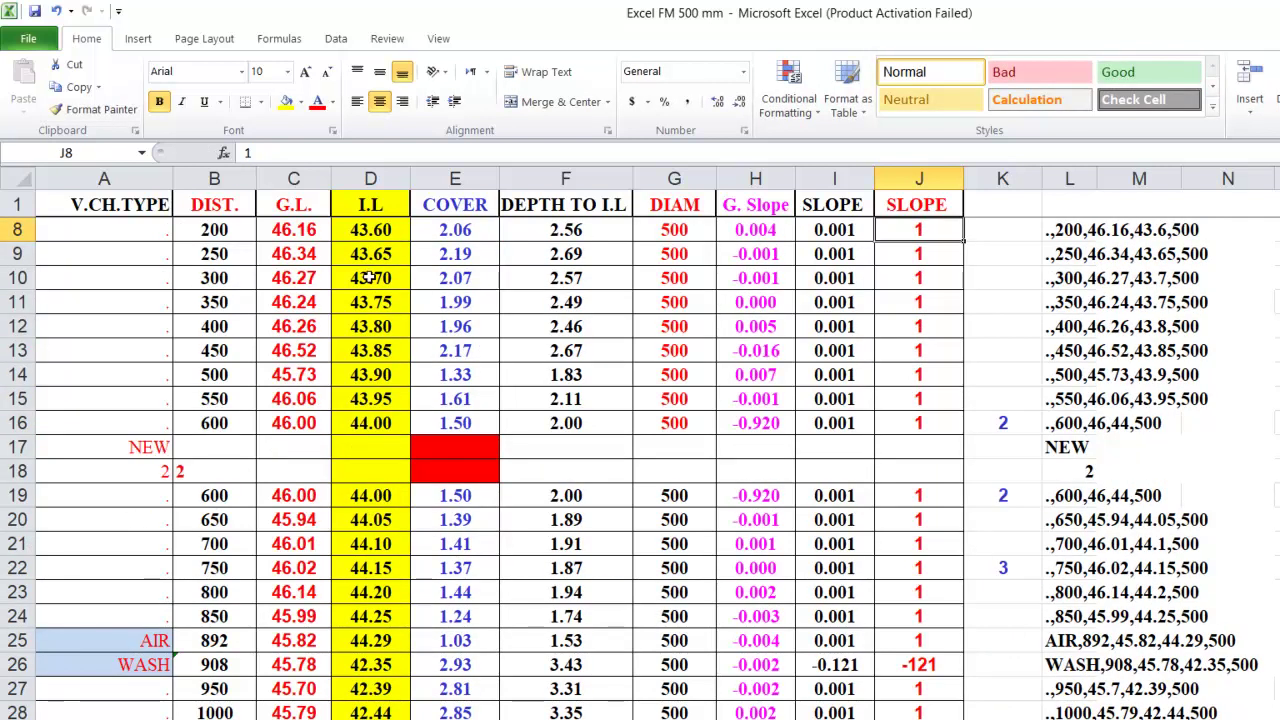
scroll(371, 365, up, 2)
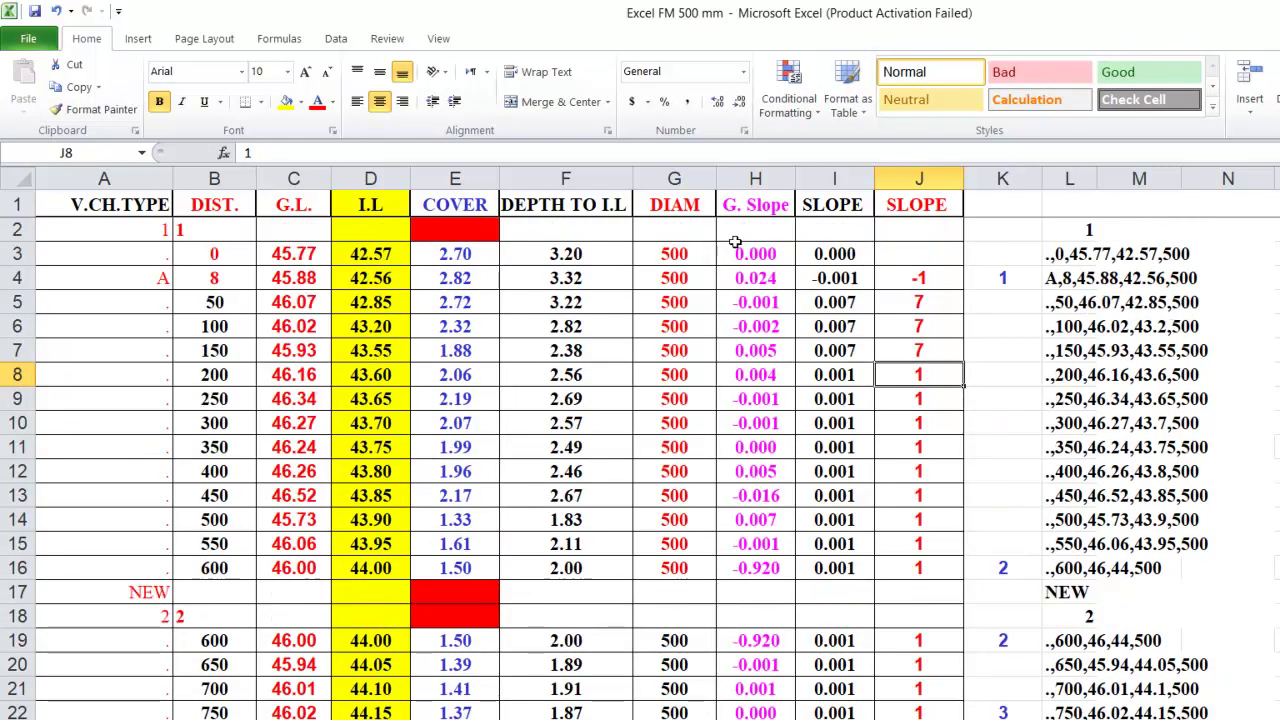
Set the pipe slope to 5 at stations 50, 100 and 150 m.
key(Up)
key(Up)
key(Up)
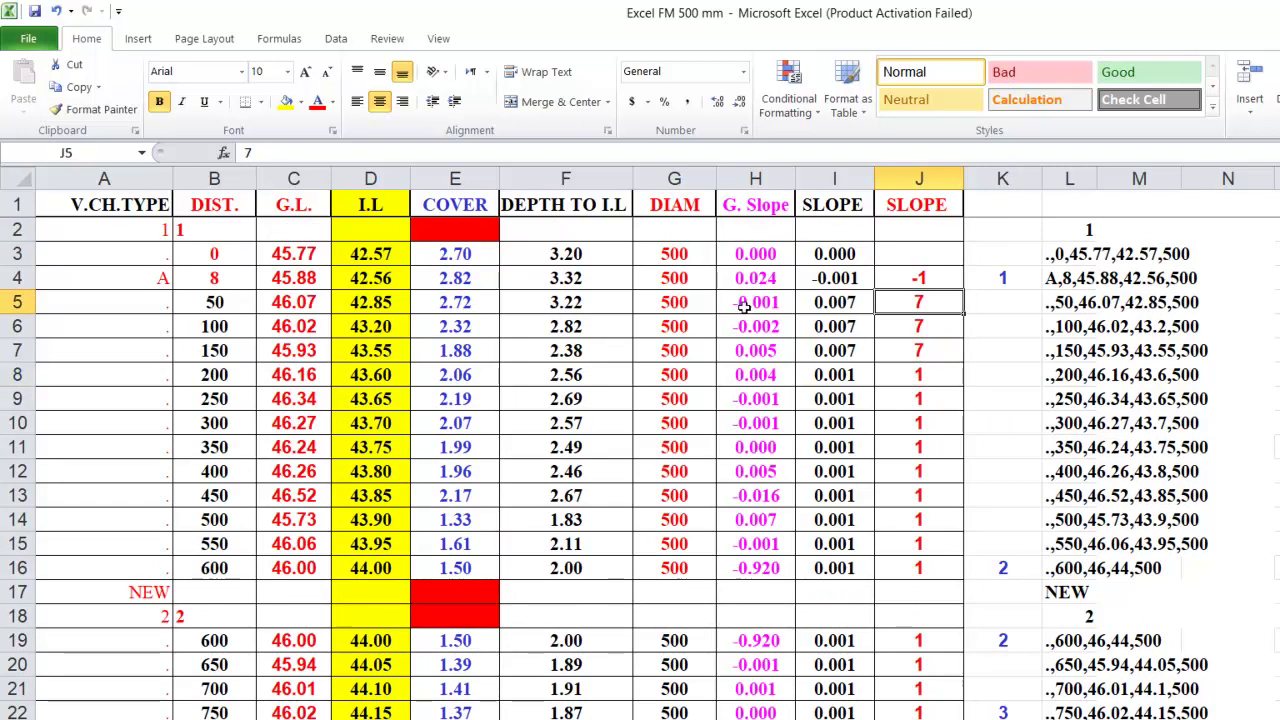
text(5)
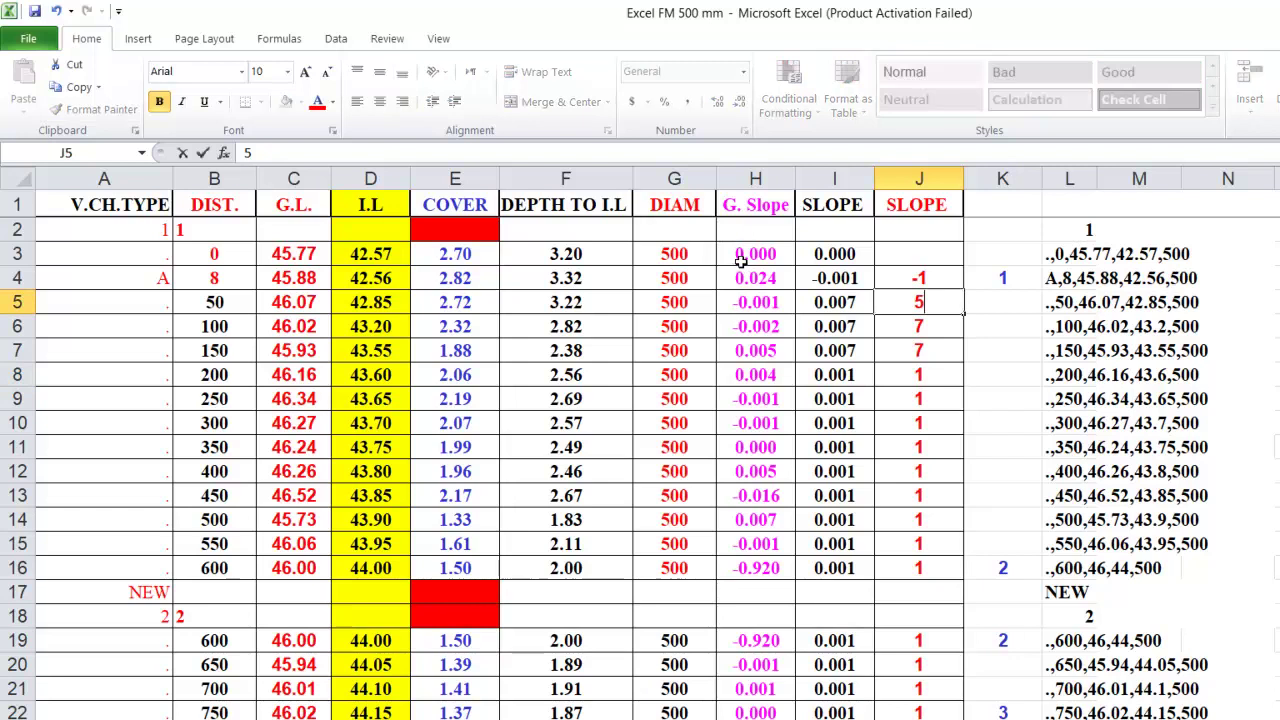
key(Return)
text(5)
key(Return)
text(5)
key(Return)
Try a slope of 3 at stations 200, 250, 300 and 350 m and check the cover farther down.
text(3)
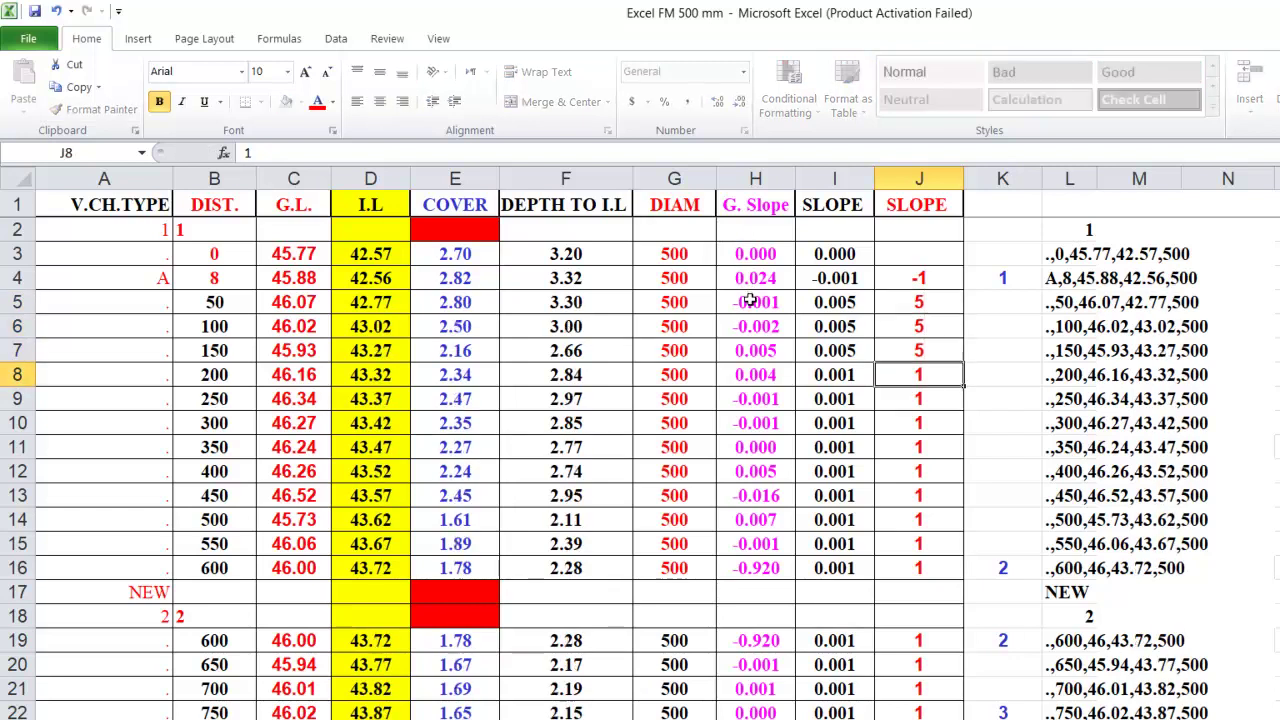
key(Return)
text(3)
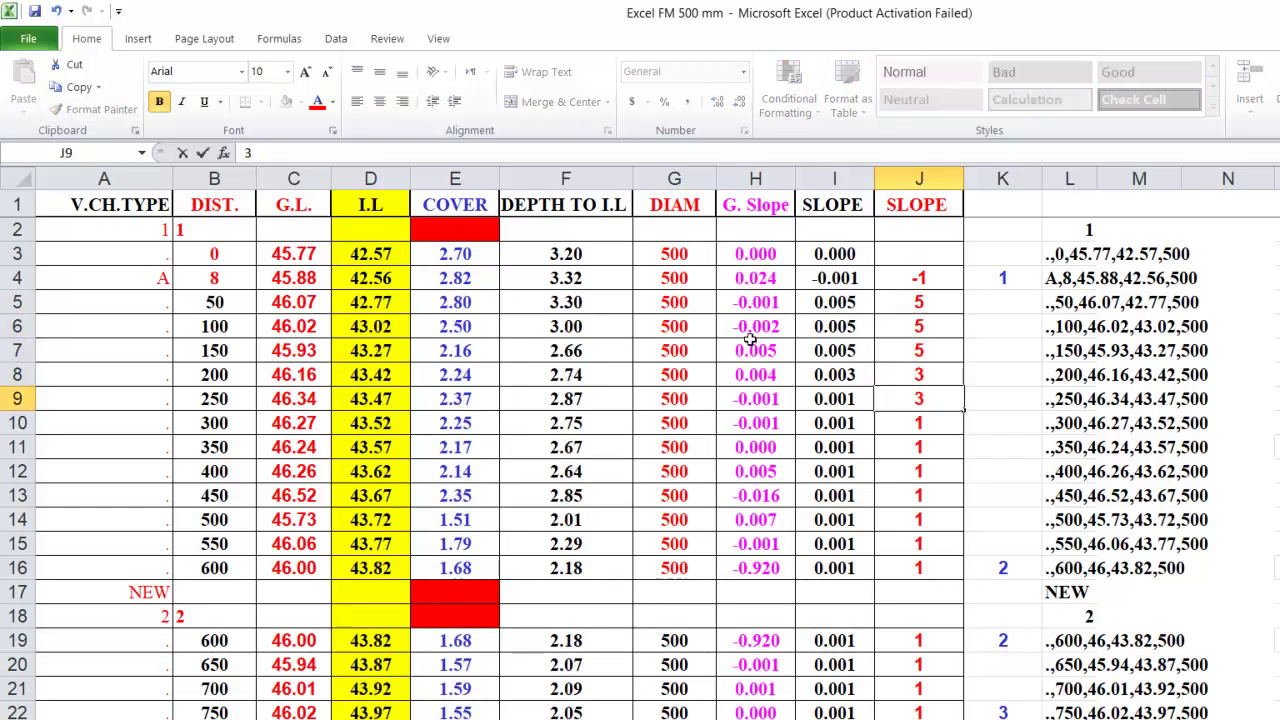
key(Return)
text(3)
key(Return)
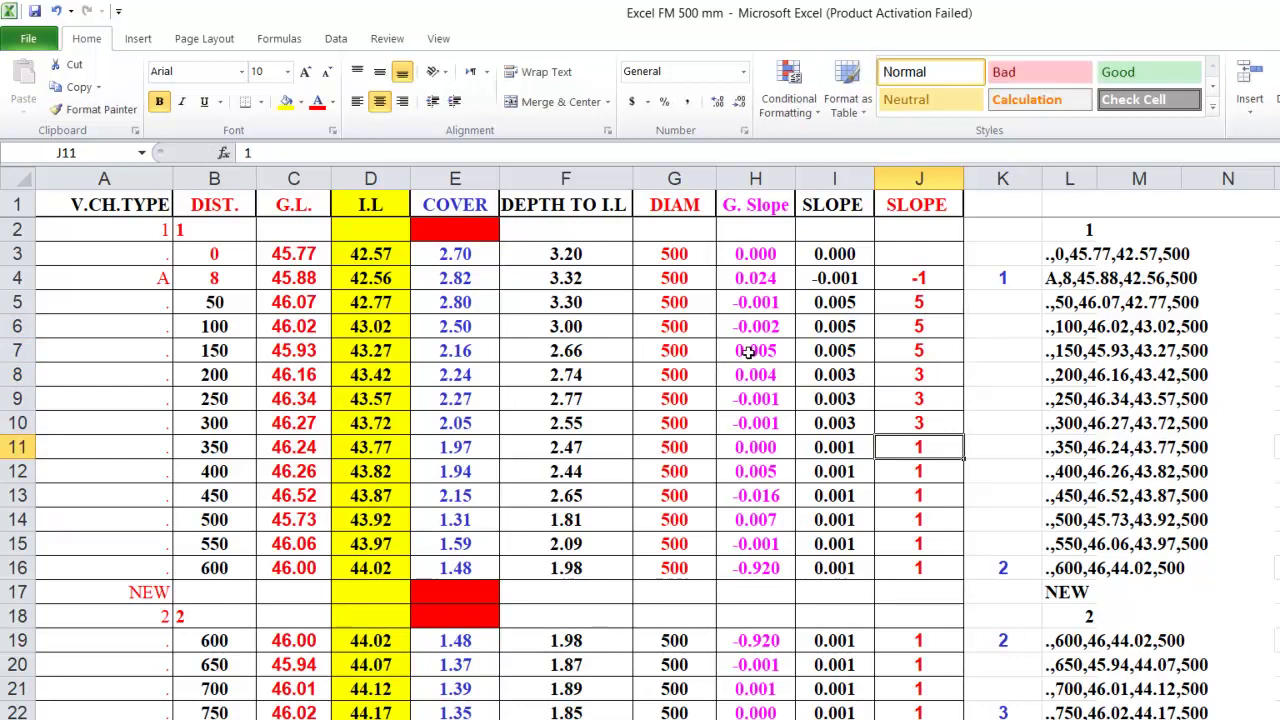
text(3)
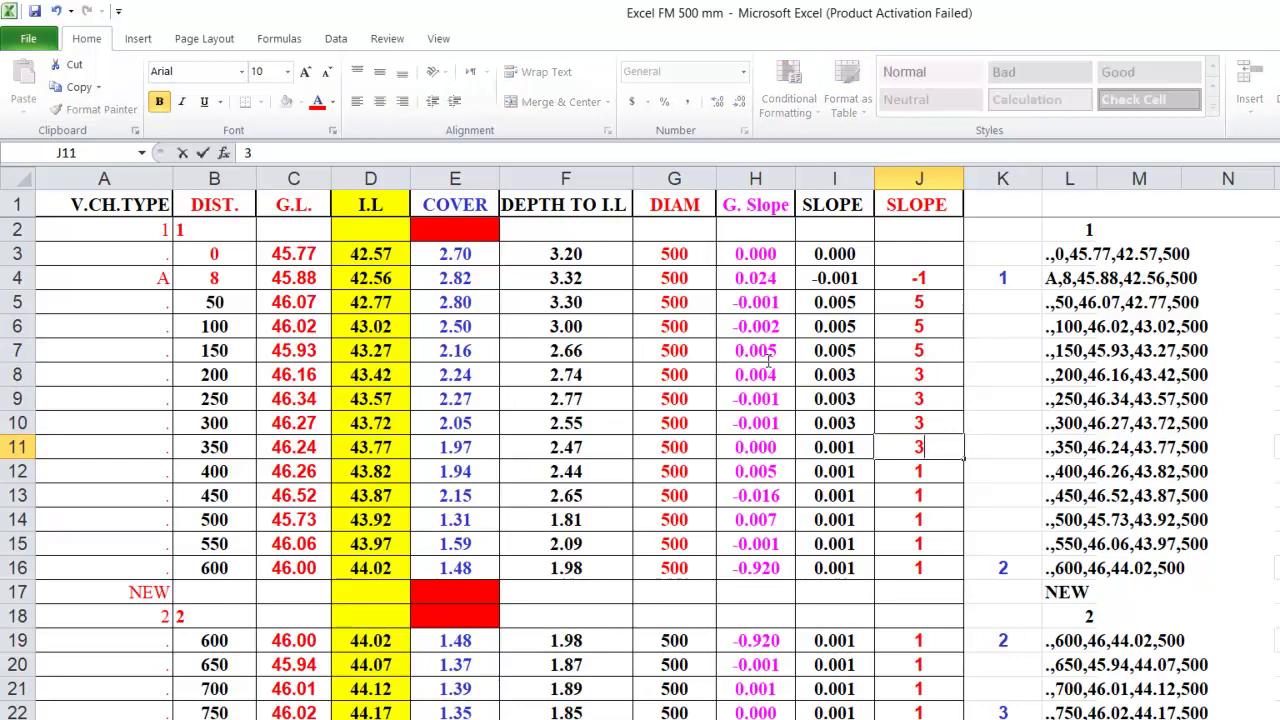
key(Return)
scroll(450, 480, down, 2)
scroll(372, 508, up, 2)
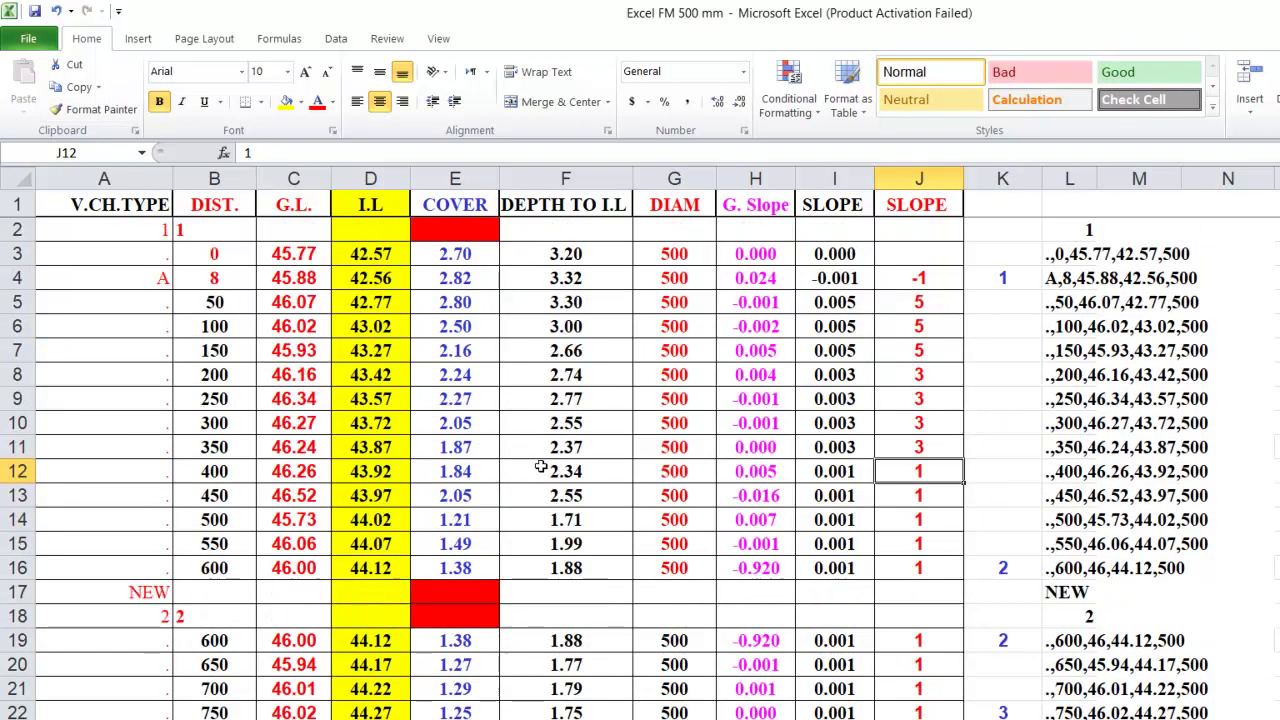
Set the slope at station 350 m back to 1.
key(Up)
text(1)
key(Up)
Examine the invert levels and cover from the start of the line past the air and wash stations.
scroll(353, 519, down, 2)
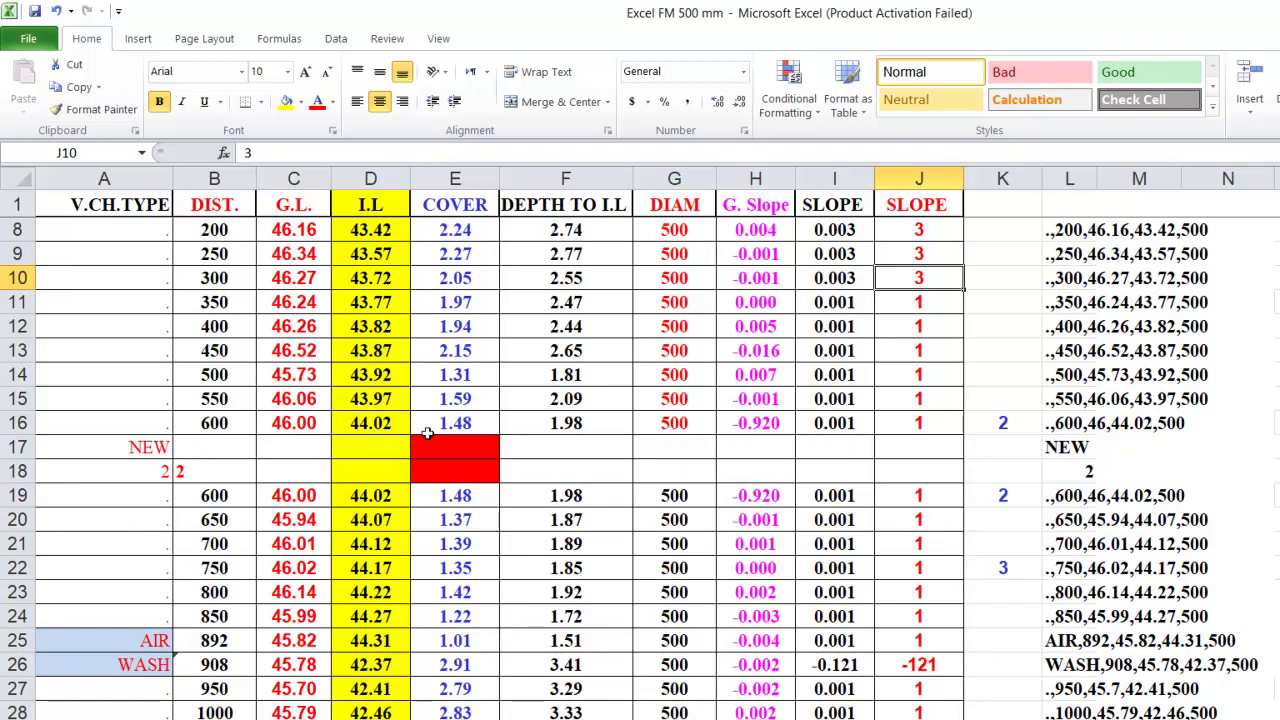
scroll(431, 430, up, 2)
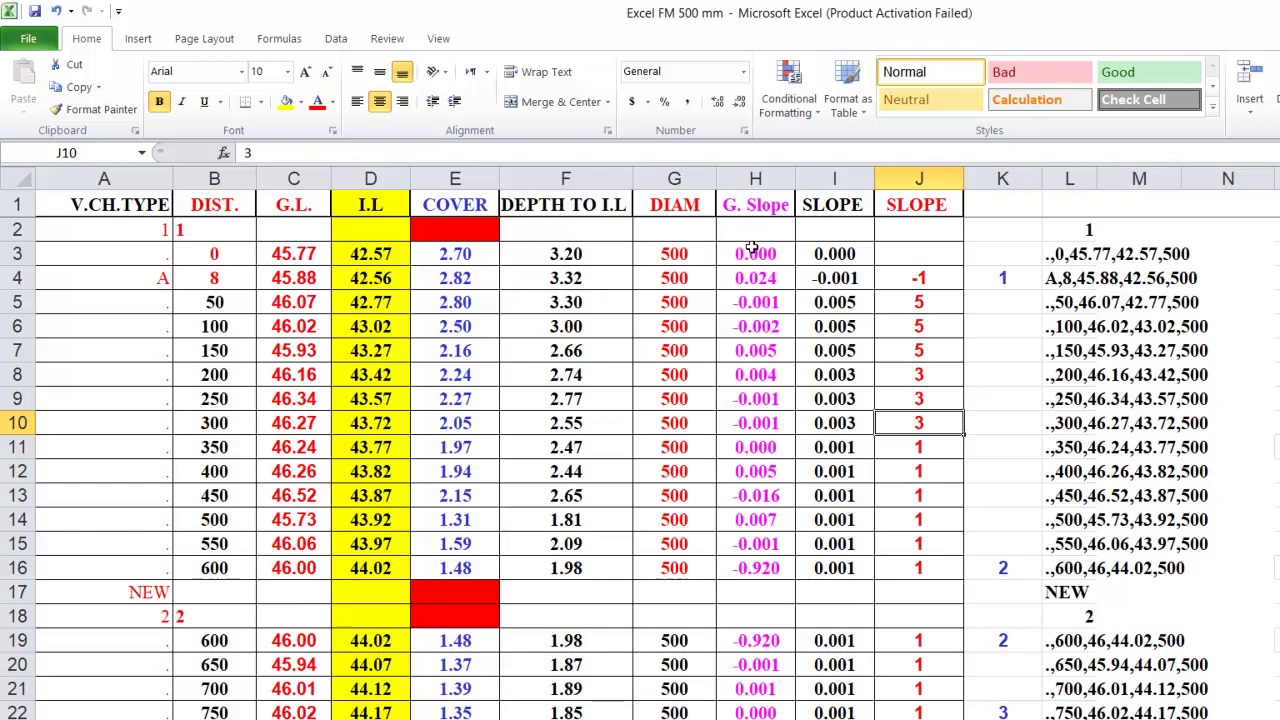
scroll(752, 247, down, 2)
scroll(362, 229, down, 1)
scroll(362, 229, down, 1)
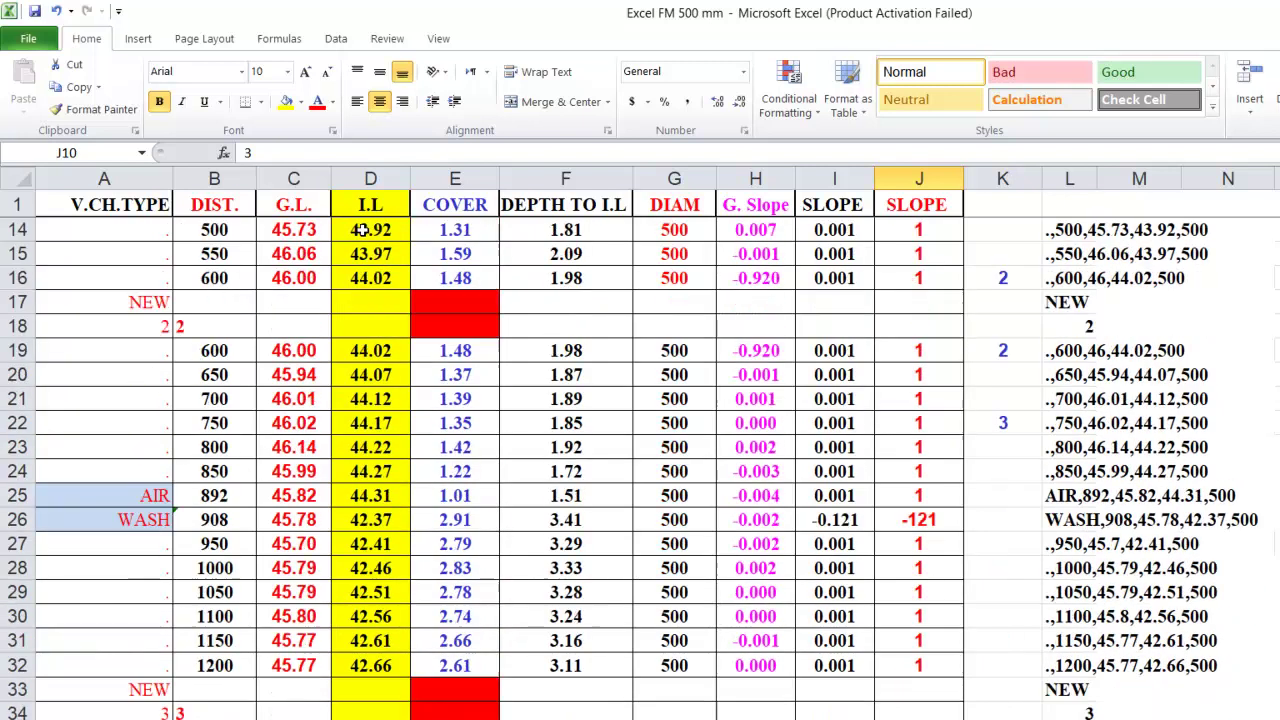
scroll(380, 245, down, 1)
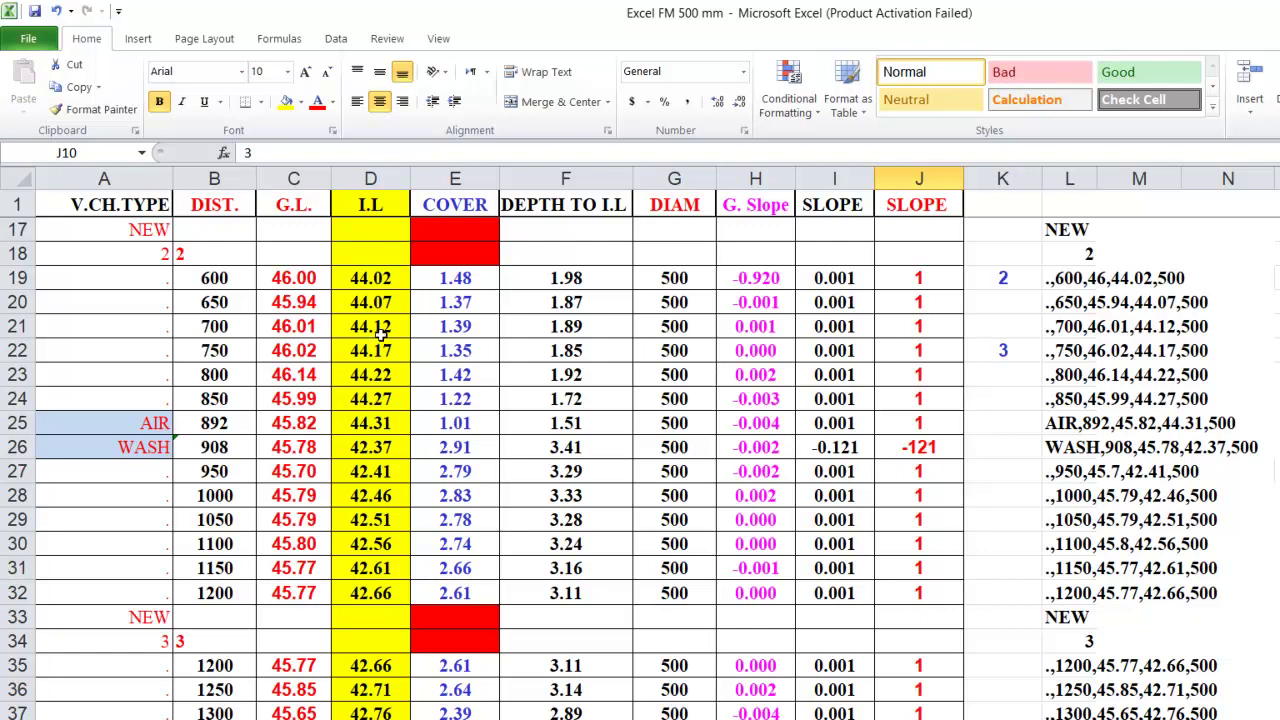
scroll(381, 335, up, 3)
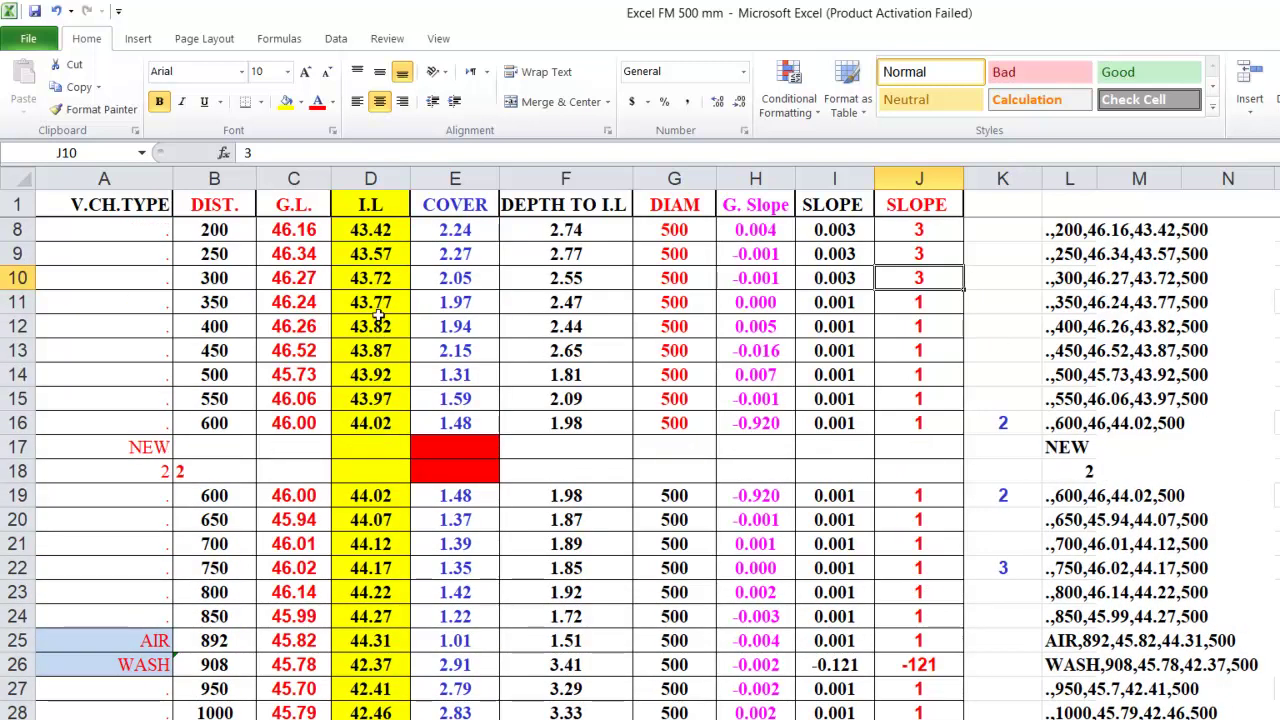
scroll(381, 320, up, 2)
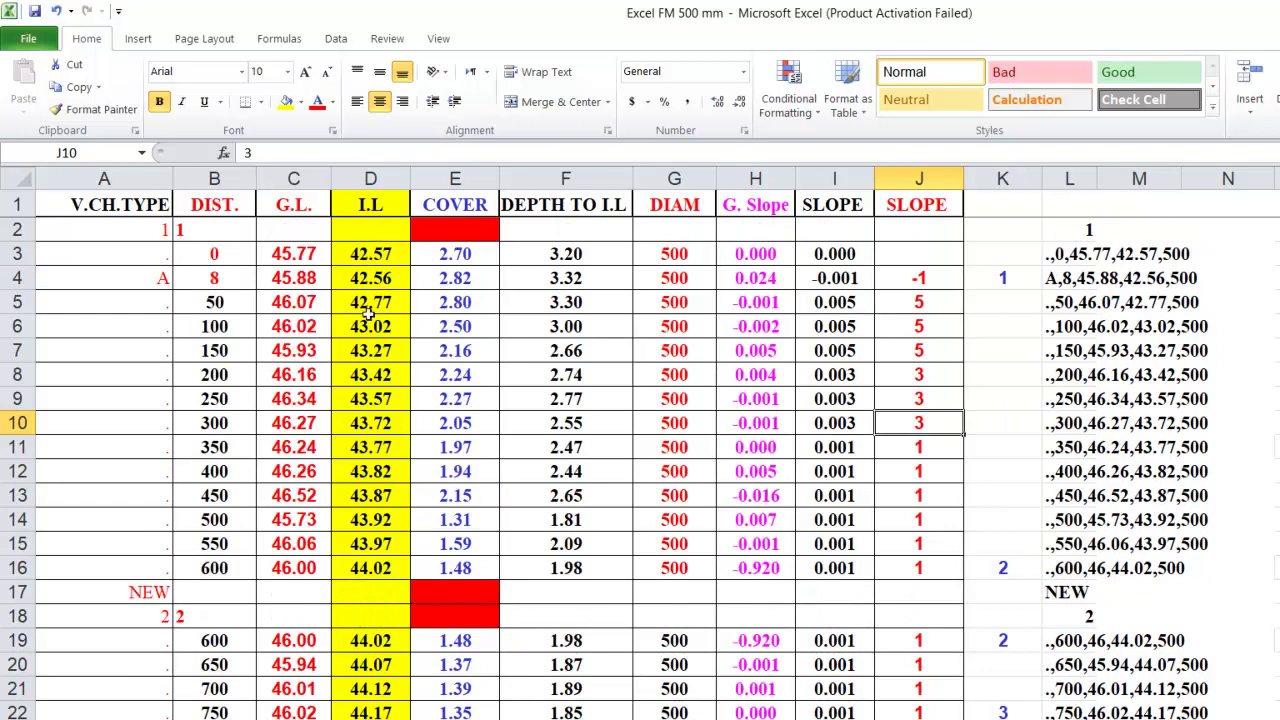
Set the slope at station 50 m to 10 and check the cover down to the air station.
key(Up)
key(Up)
key(Up)
key(Up)
key(Up)
text(10)
key(Down)
key(Down)
scroll(414, 393, down, 4)
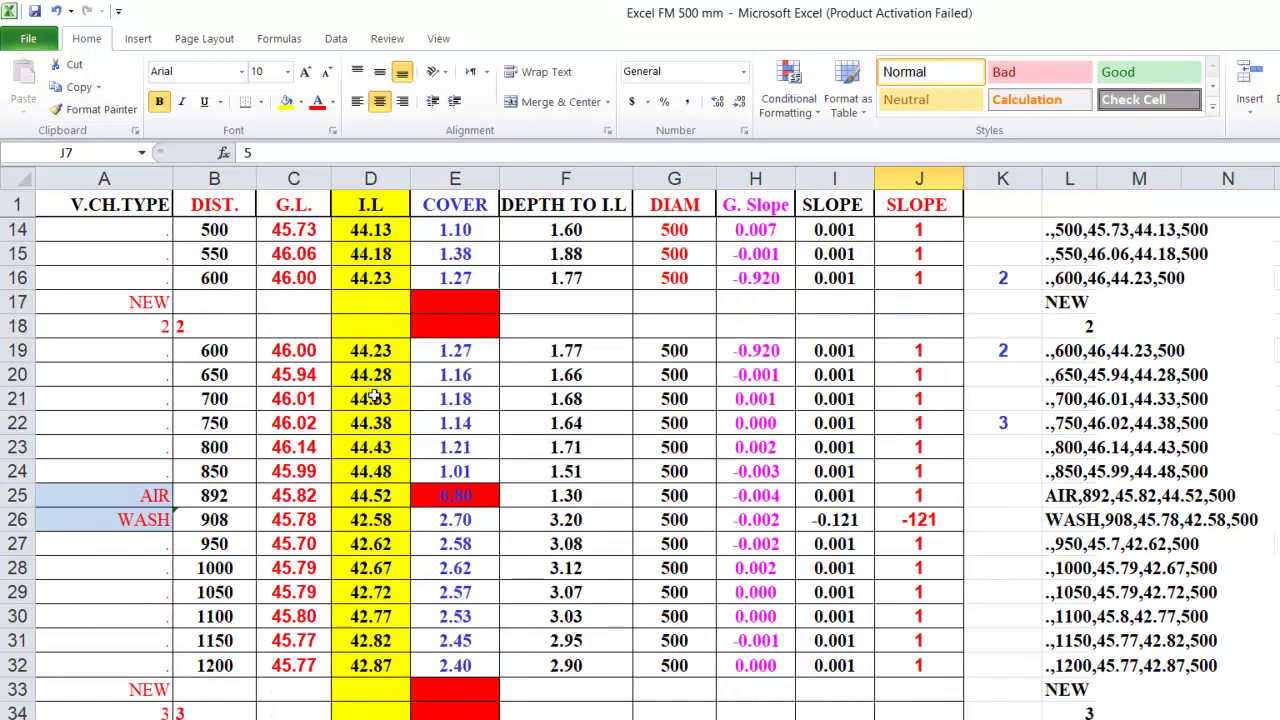
scroll(385, 398, up, 4)
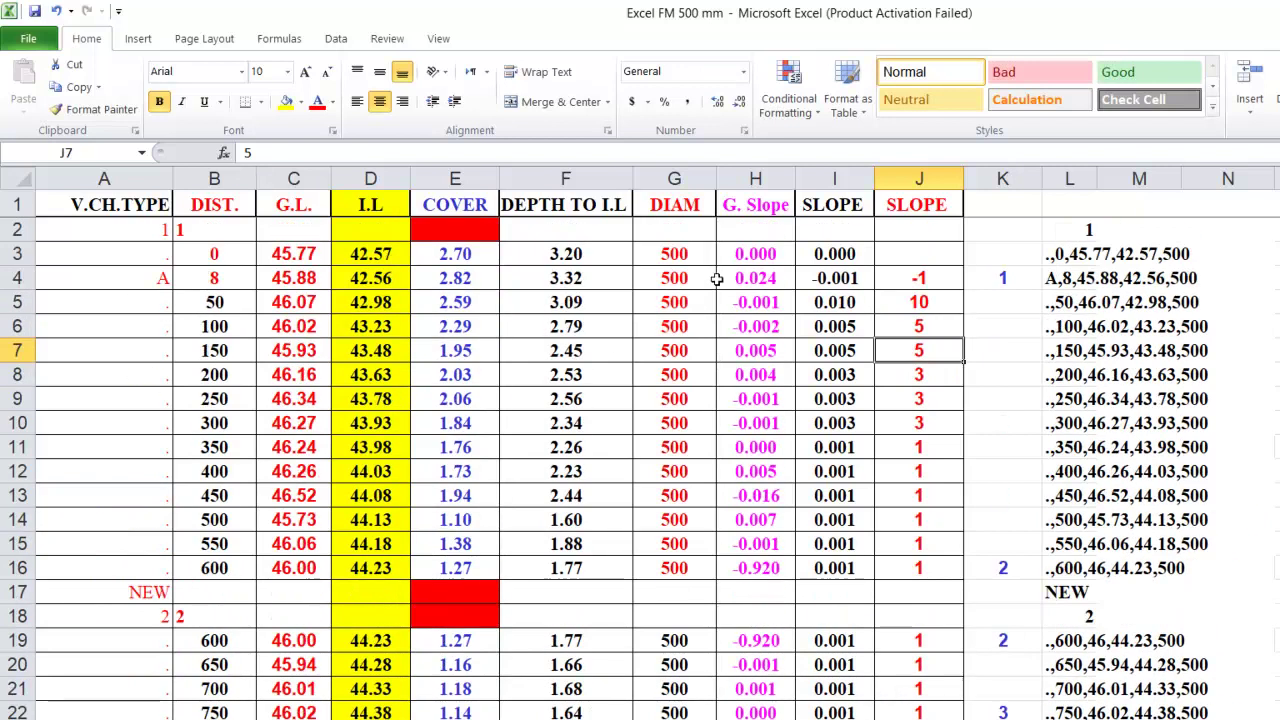
Set the slope to 2 at stations 200, 250 and 300 m.
key(Down)
key(Down)
key(Down)
text(2)
key(Up)
text(2)
key(Up)
text(2)
key(Up)
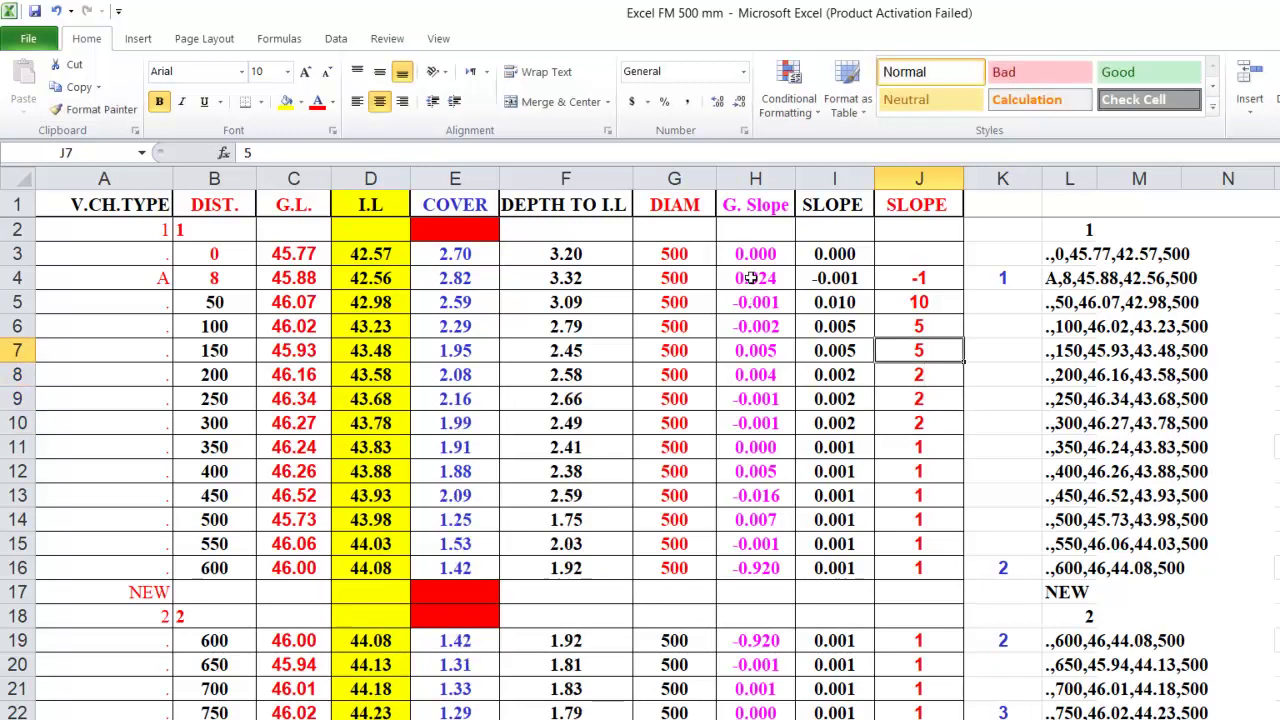
Set the slope to 4 at stations 100 and 150 m and check the cover down to the air station.
text(4)
key(Up)
text(4)
key(Return)
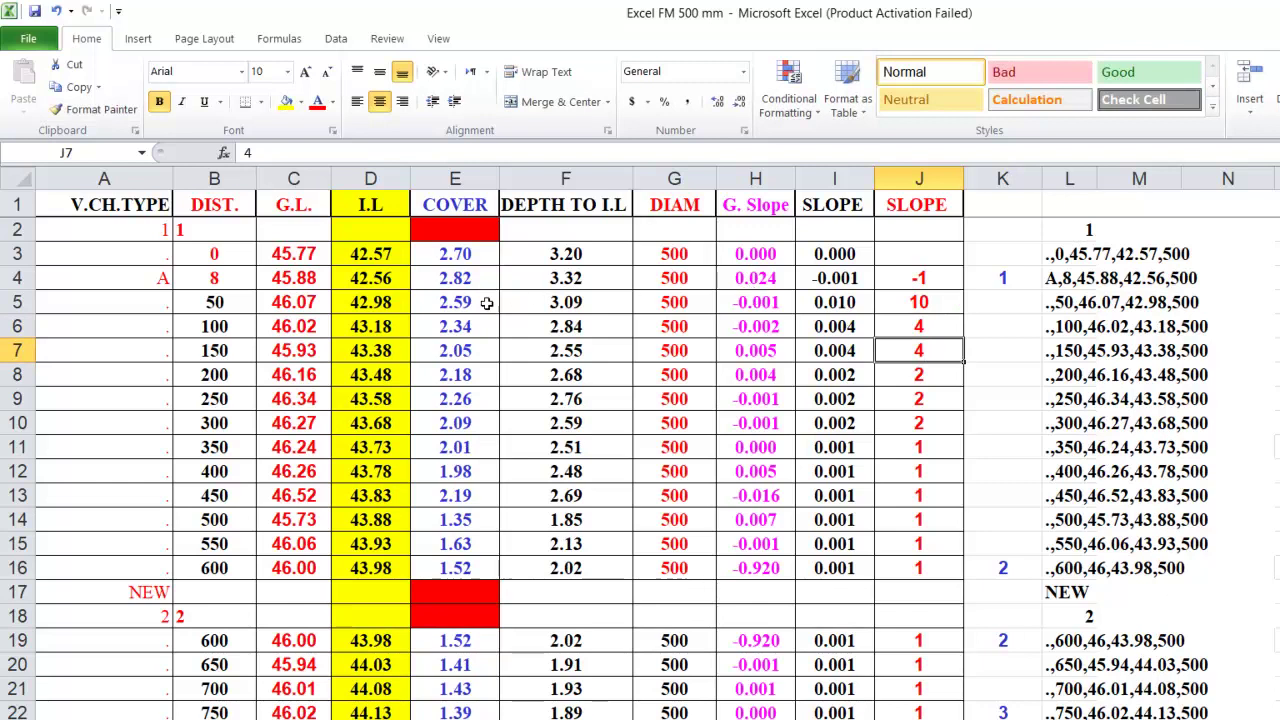
scroll(515, 299, down, 2)
scroll(509, 333, up, 2)
scroll(380, 300, down, 4)
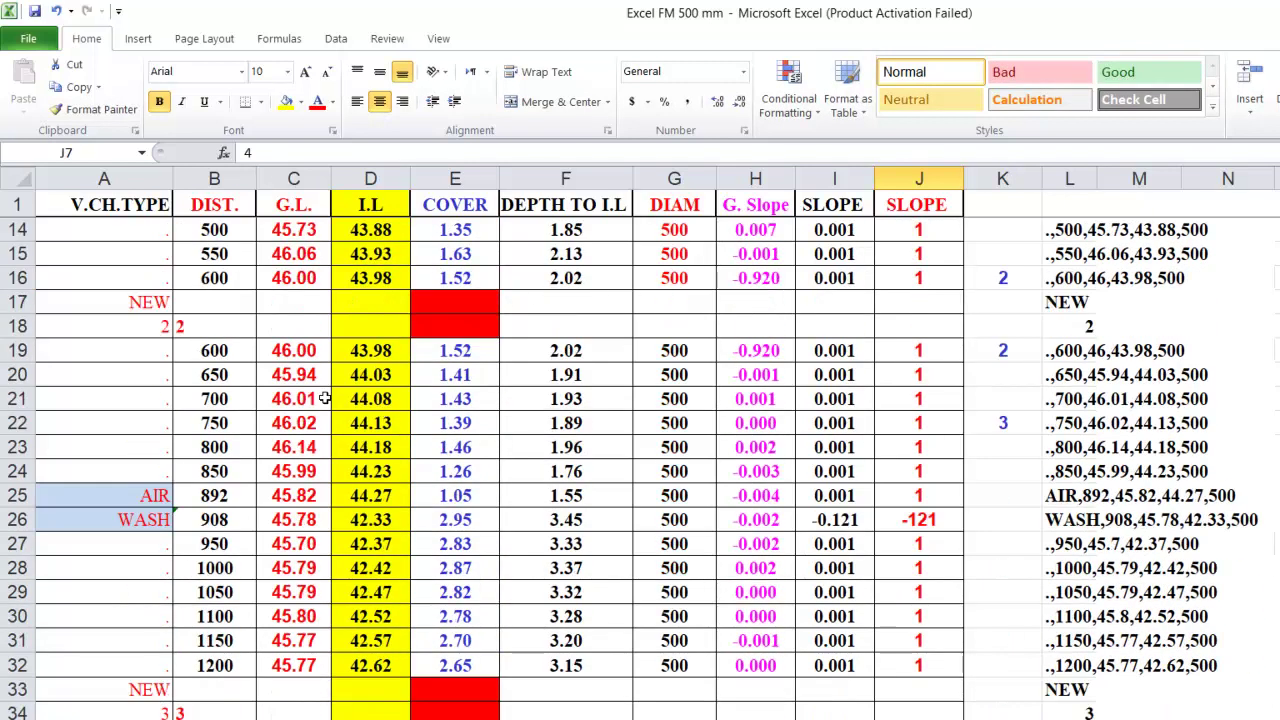
scroll(380, 392, up, 4)
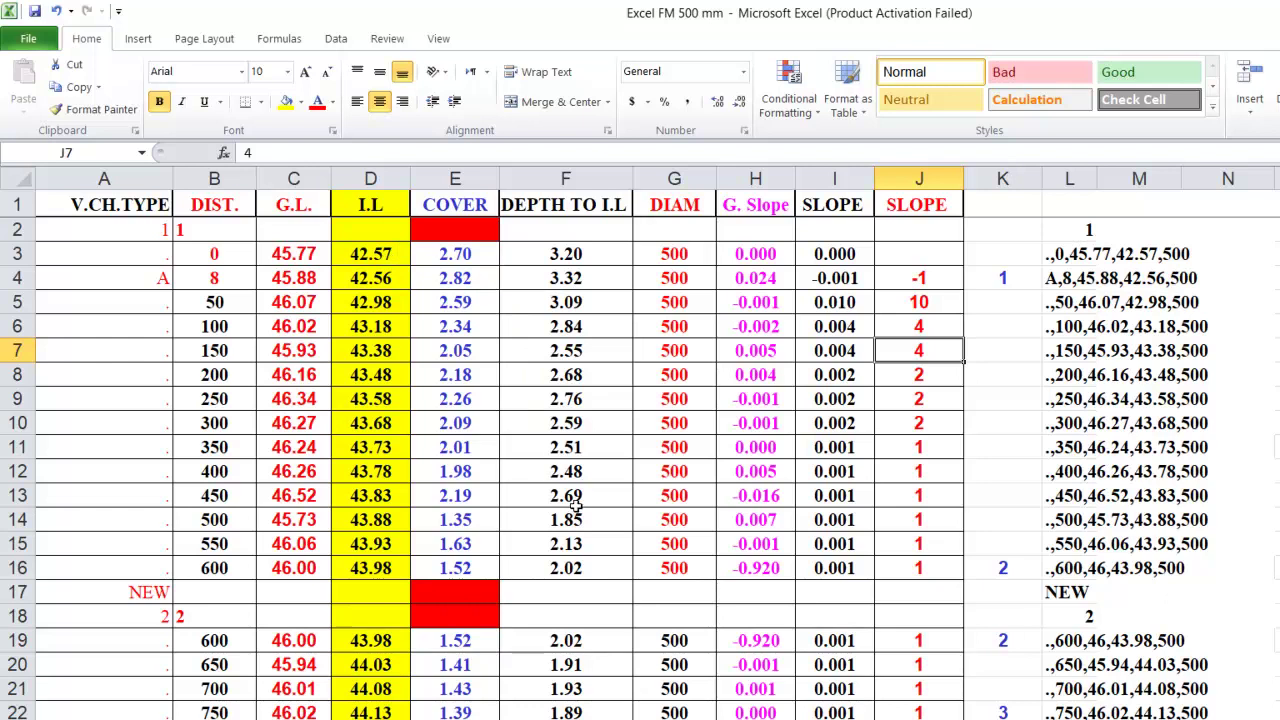
Set the slope at the wash station (908 m) to -1 and check the cover at the following stations.
scroll(563, 450, down, 1)
scroll(558, 448, down, 1)
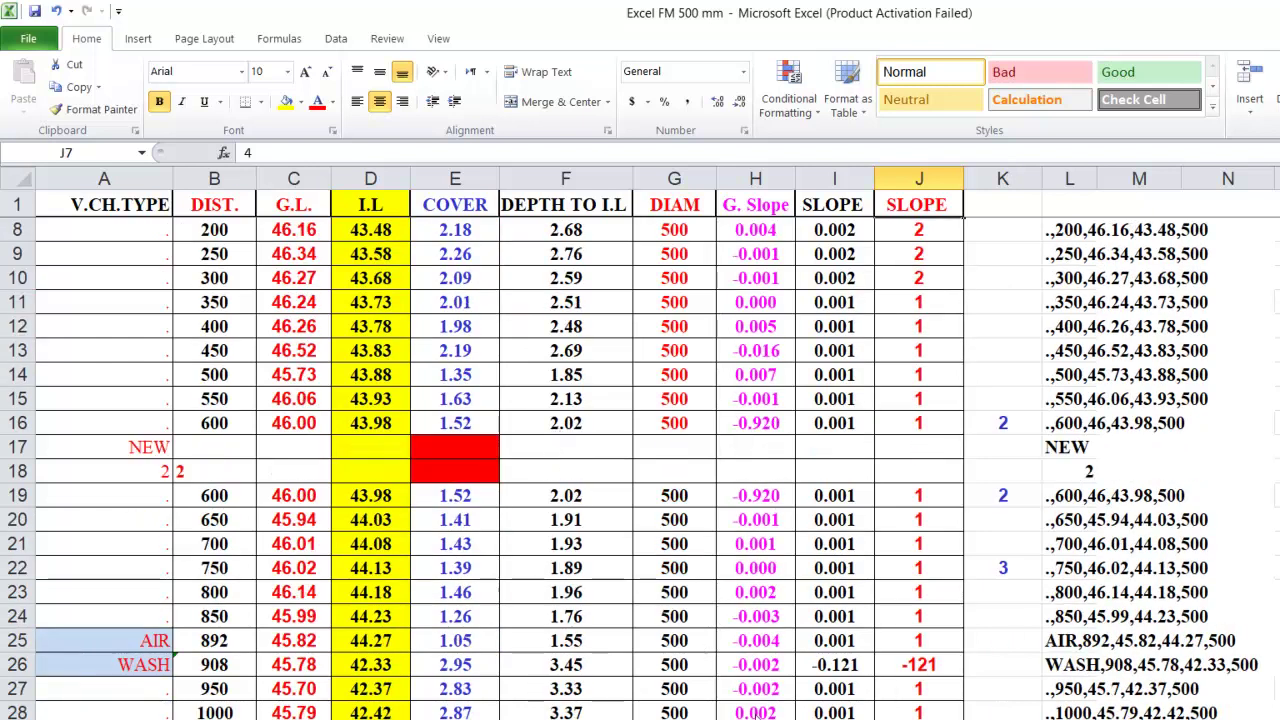
click(764, 710)
scroll(717, 447, down, 2)
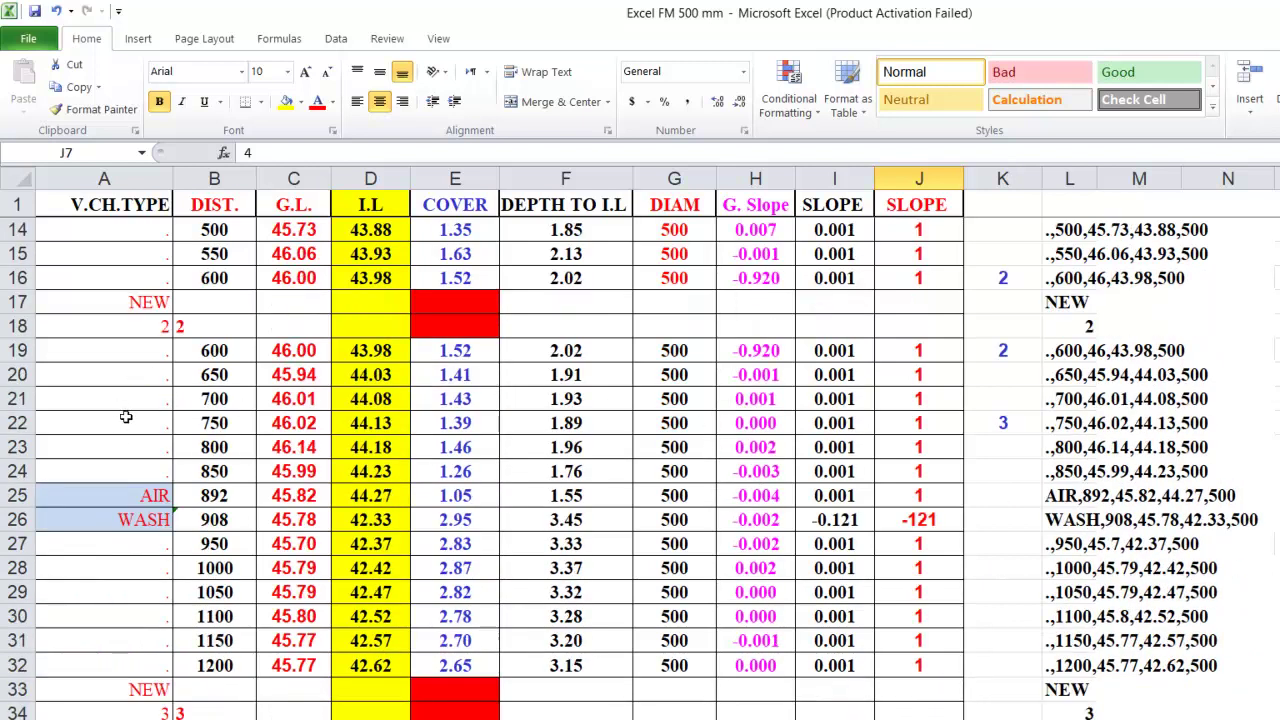
scroll(177, 414, down, 1)
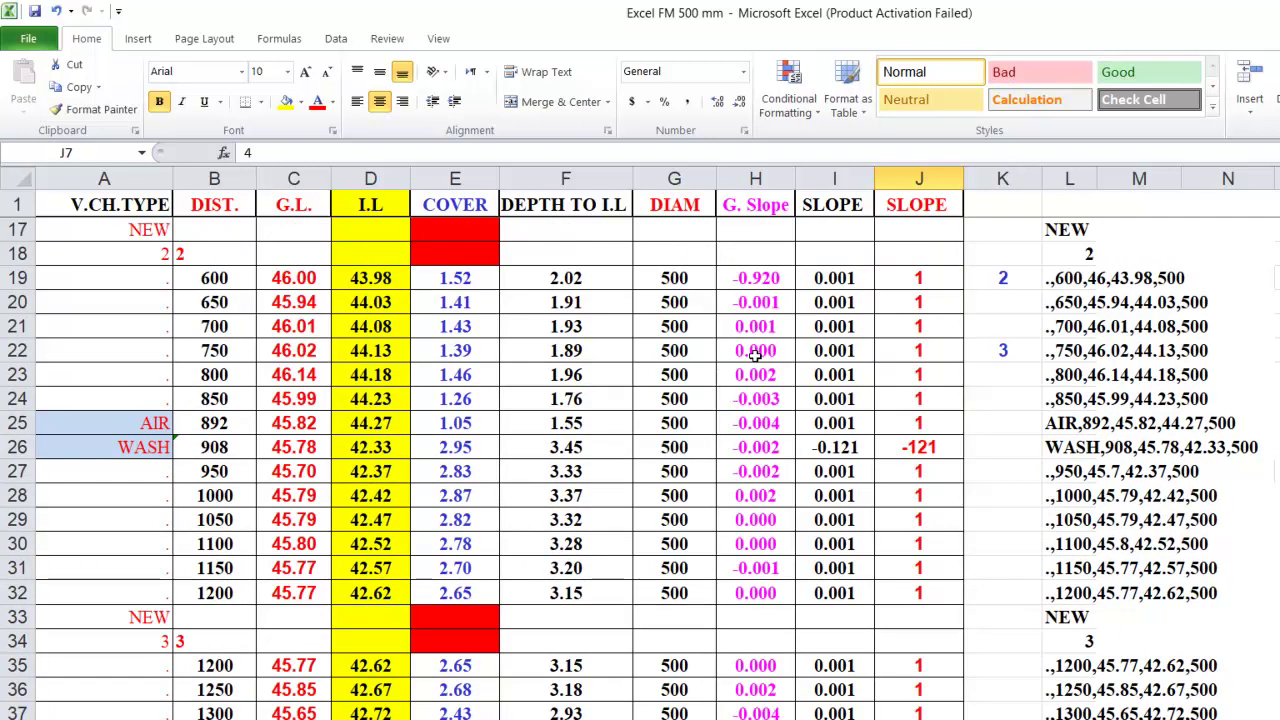
scroll(755, 356, down, 1)
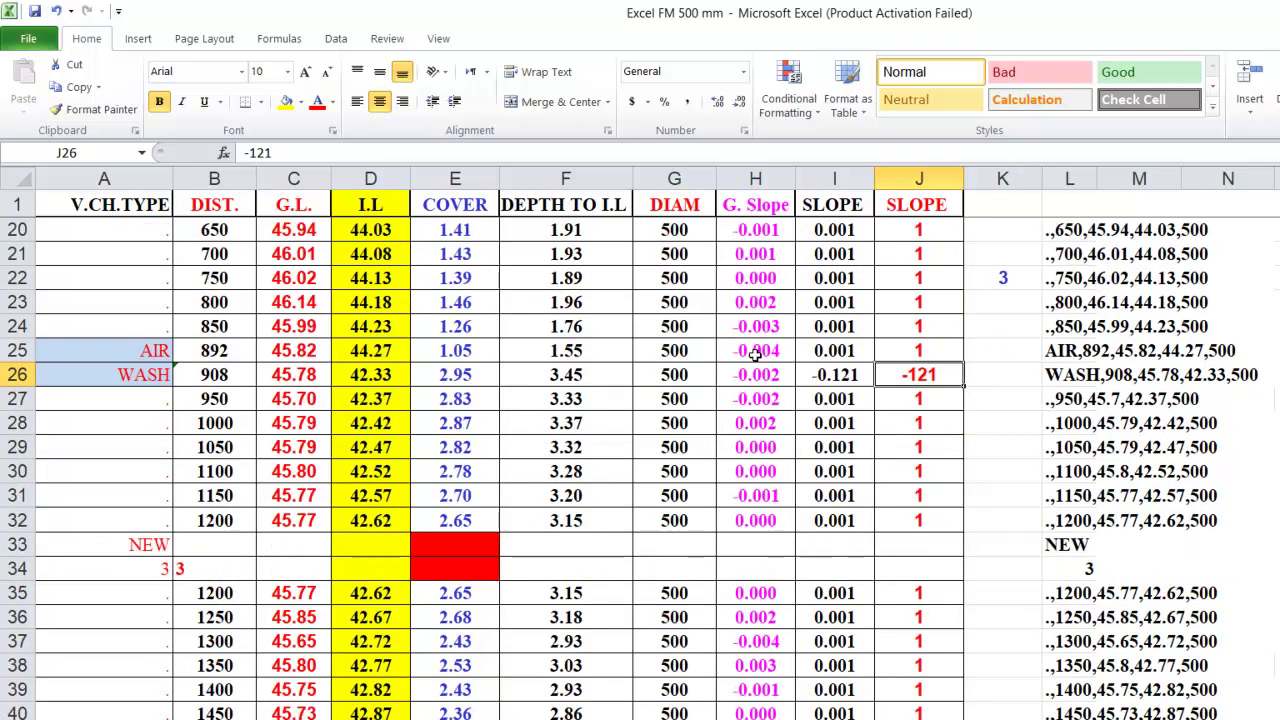
text(-1)
key(Return)
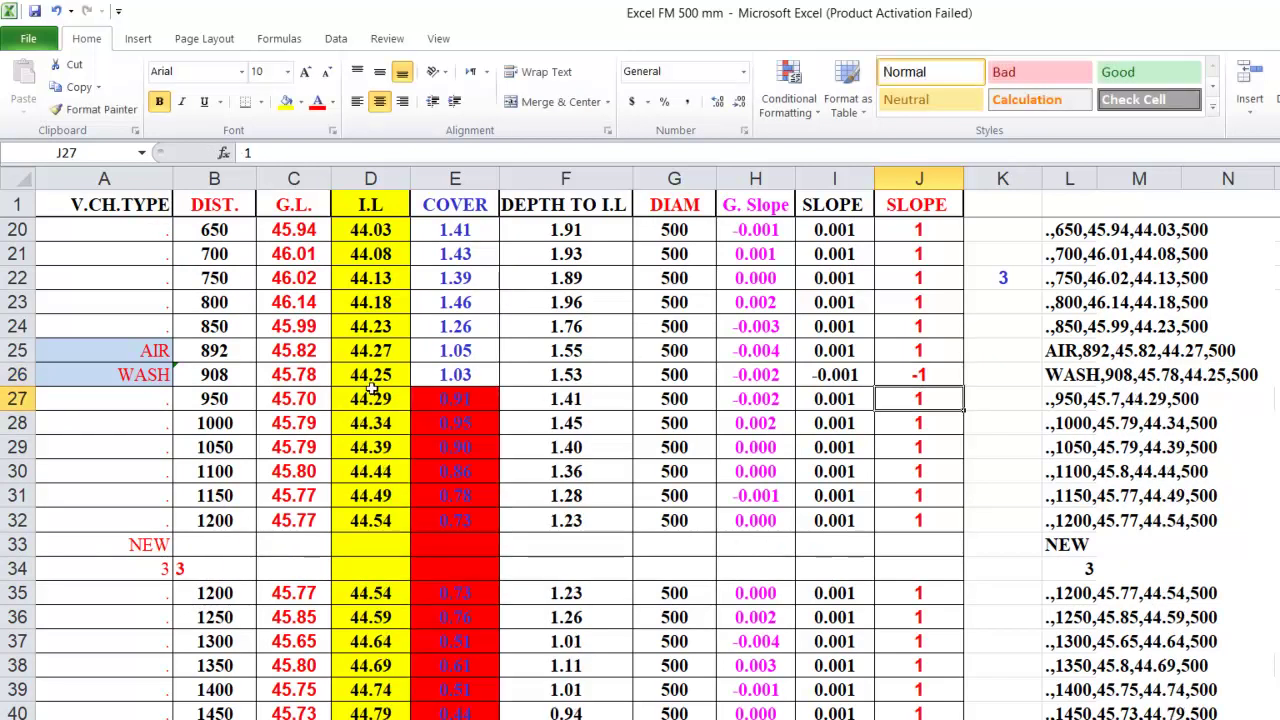
scroll(384, 337, down, 1)
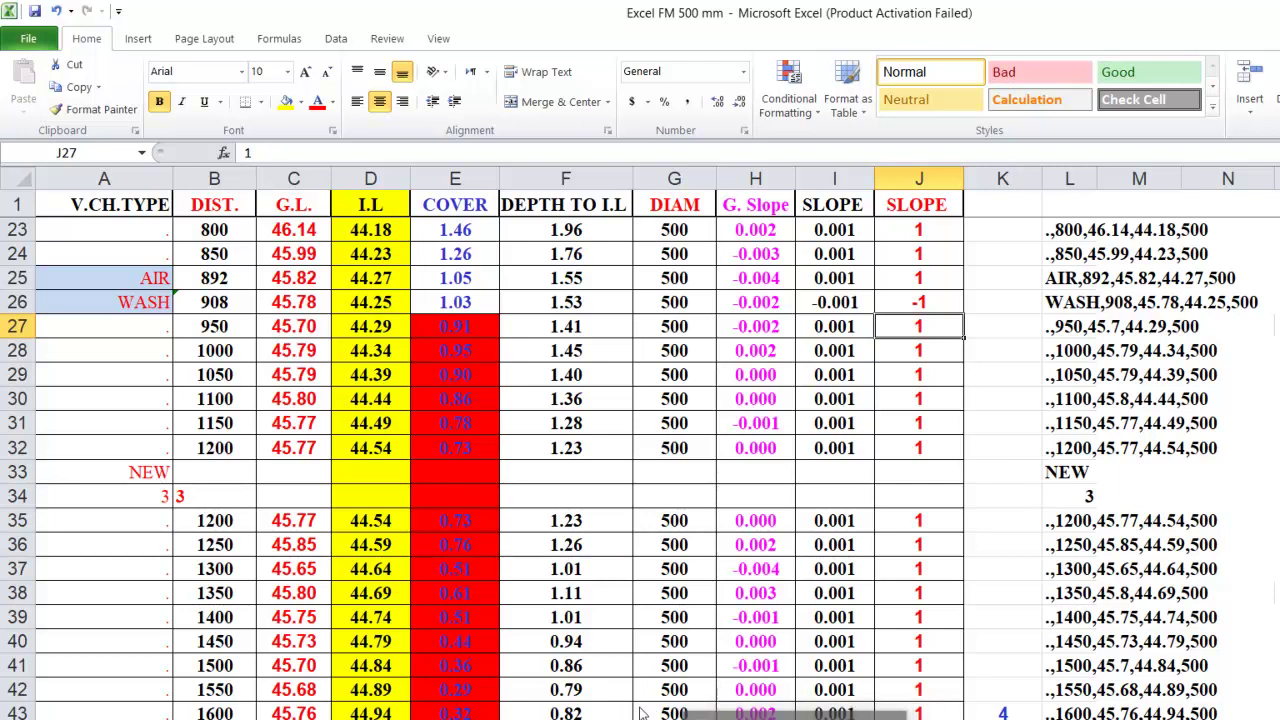
Switch to AutoCAD and draw an open trapezoidal channel section joining the two ground line ends at the second profile's pipe drop.
click(678, 714)
scroll(782, 577, down, 6)
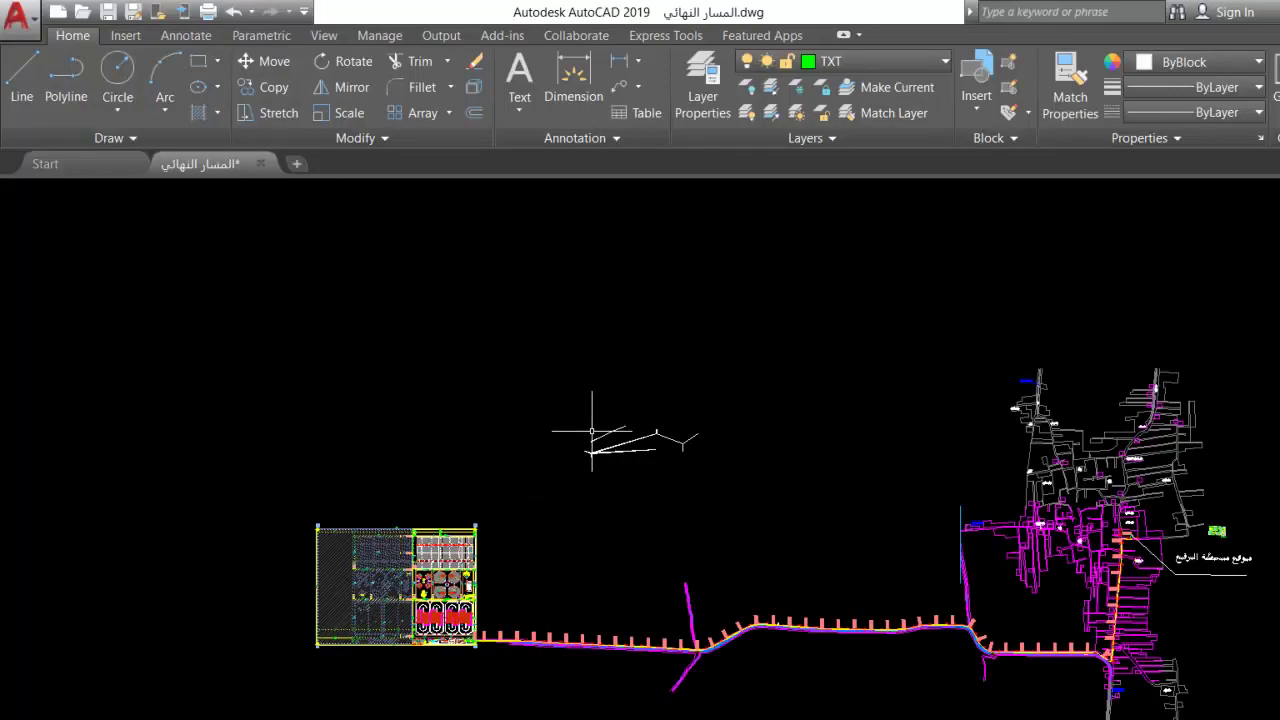
scroll(785, 210, up, 4)
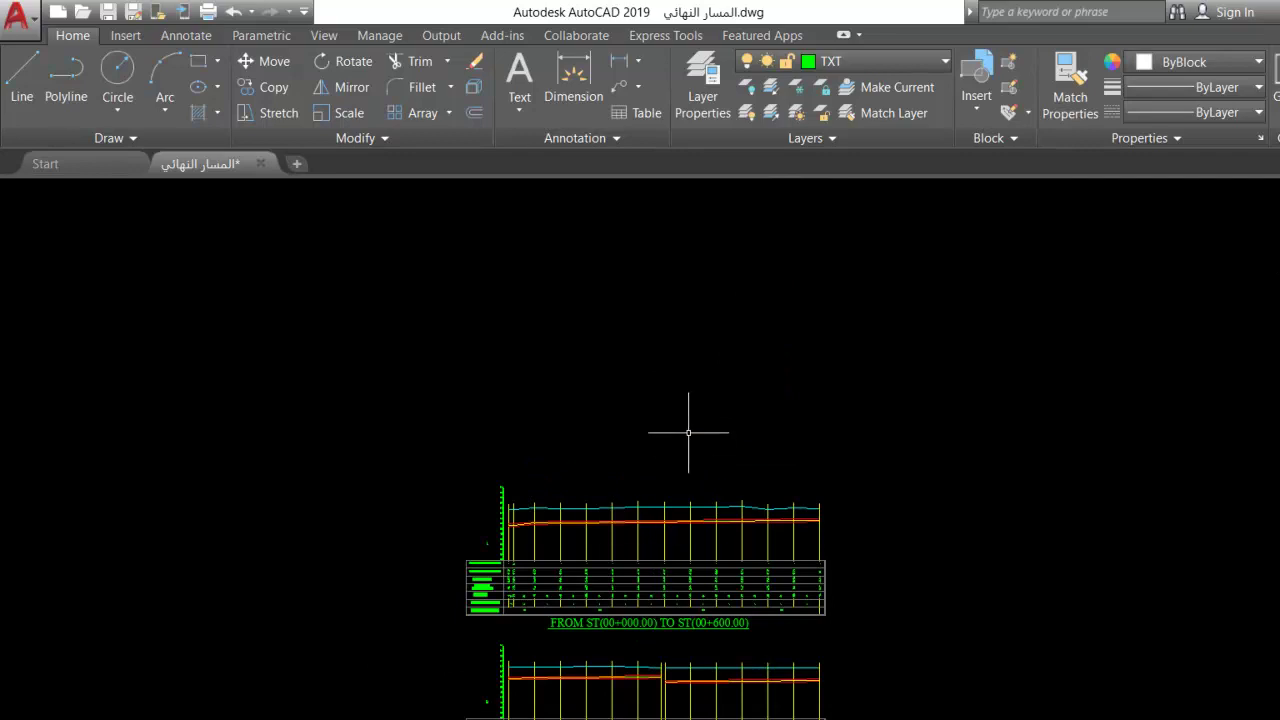
scroll(686, 440, down, 2)
scroll(650, 596, up, 6)
scroll(621, 598, up, 2)
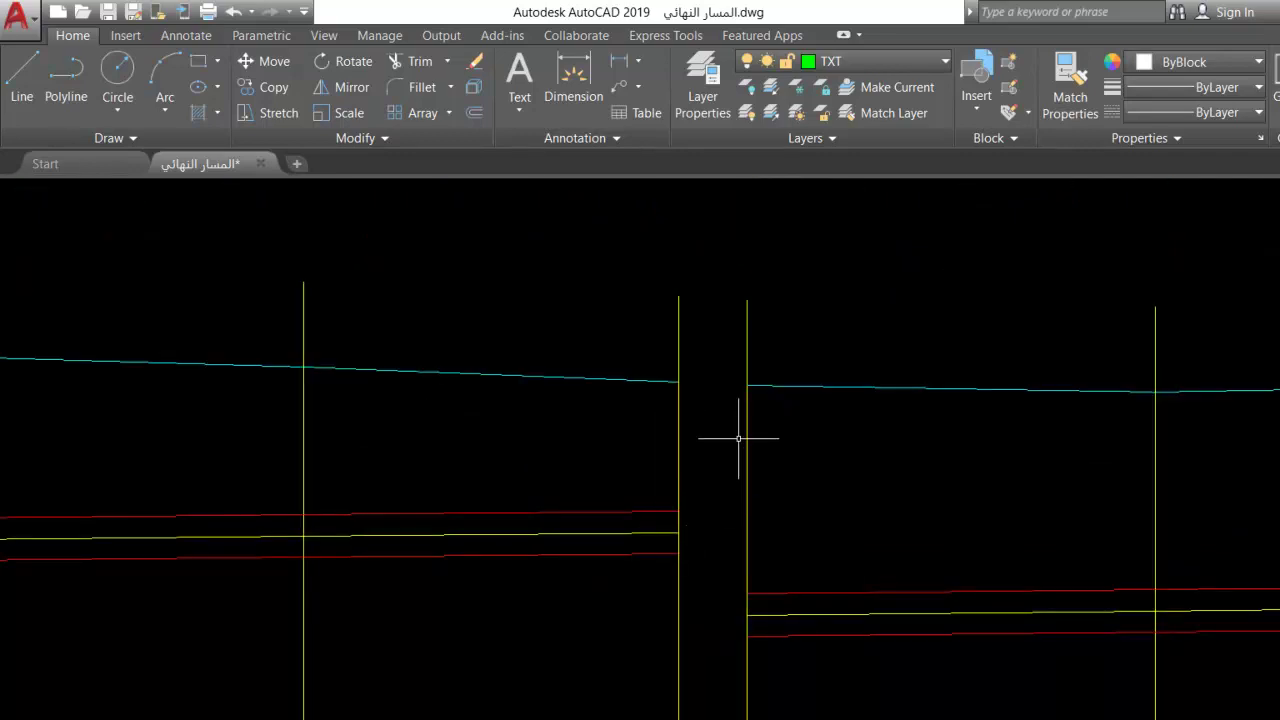
scroll(737, 430, up, 2)
click(752, 366)
scroll(737, 414, up, 2)
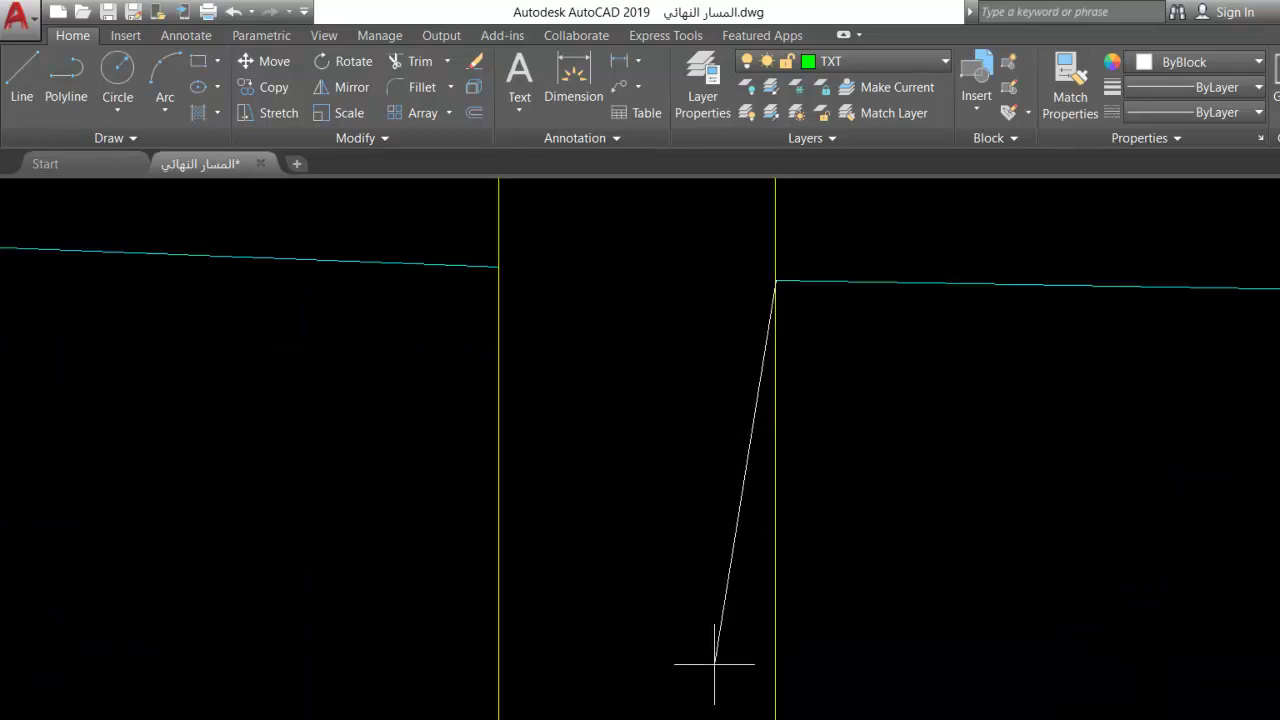
click(685, 681)
click(566, 682)
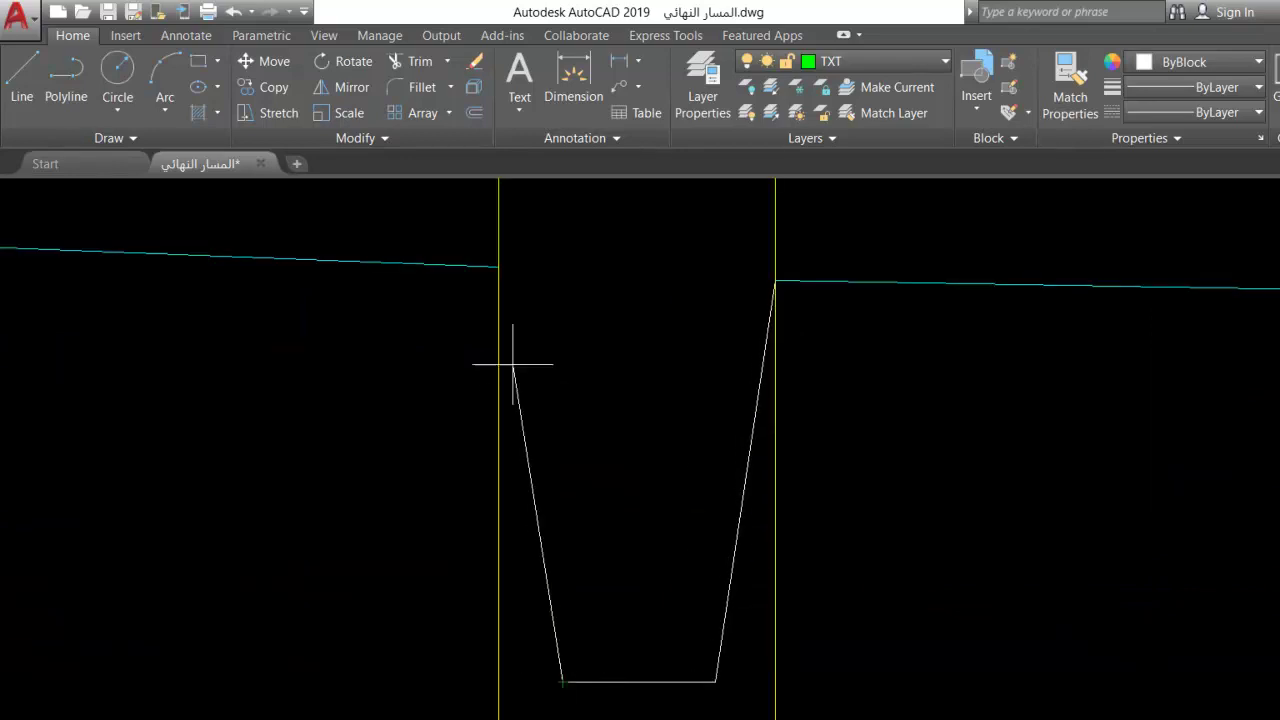
click(499, 267)
scroll(610, 290, down, 3)
key(Escape)
scroll(833, 425, down, 2)
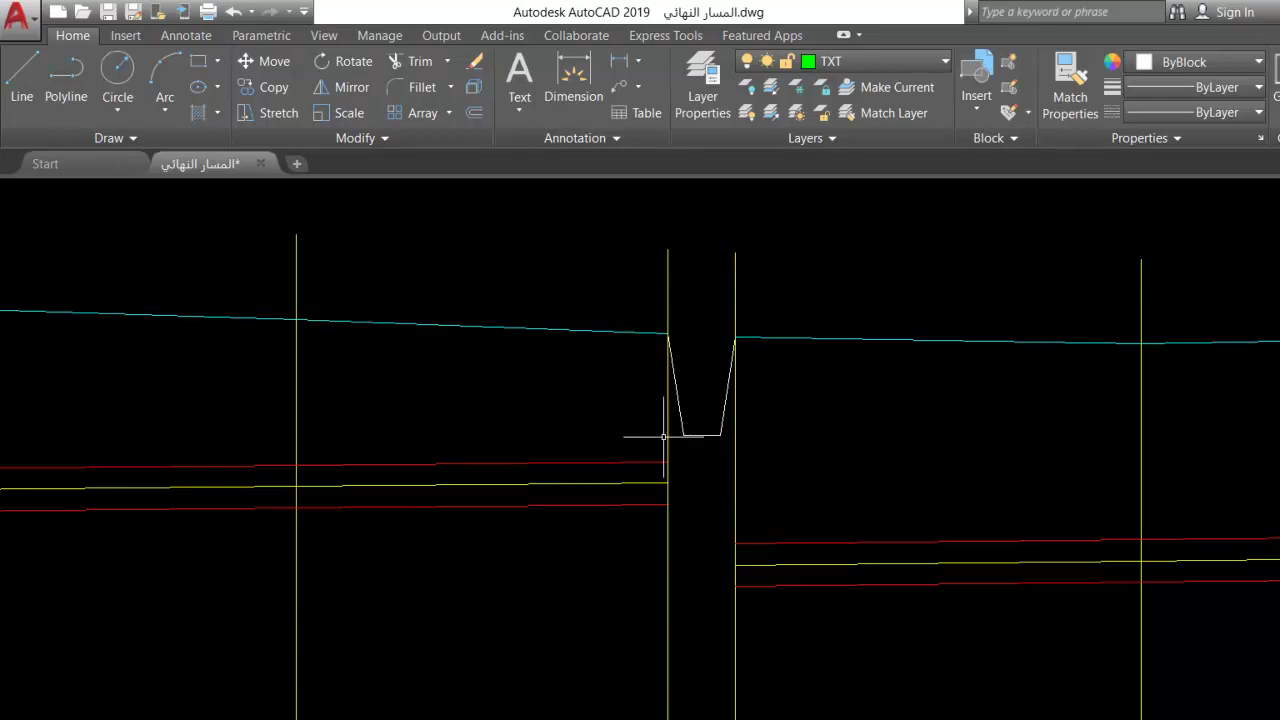
scroll(700, 429, up, 2)
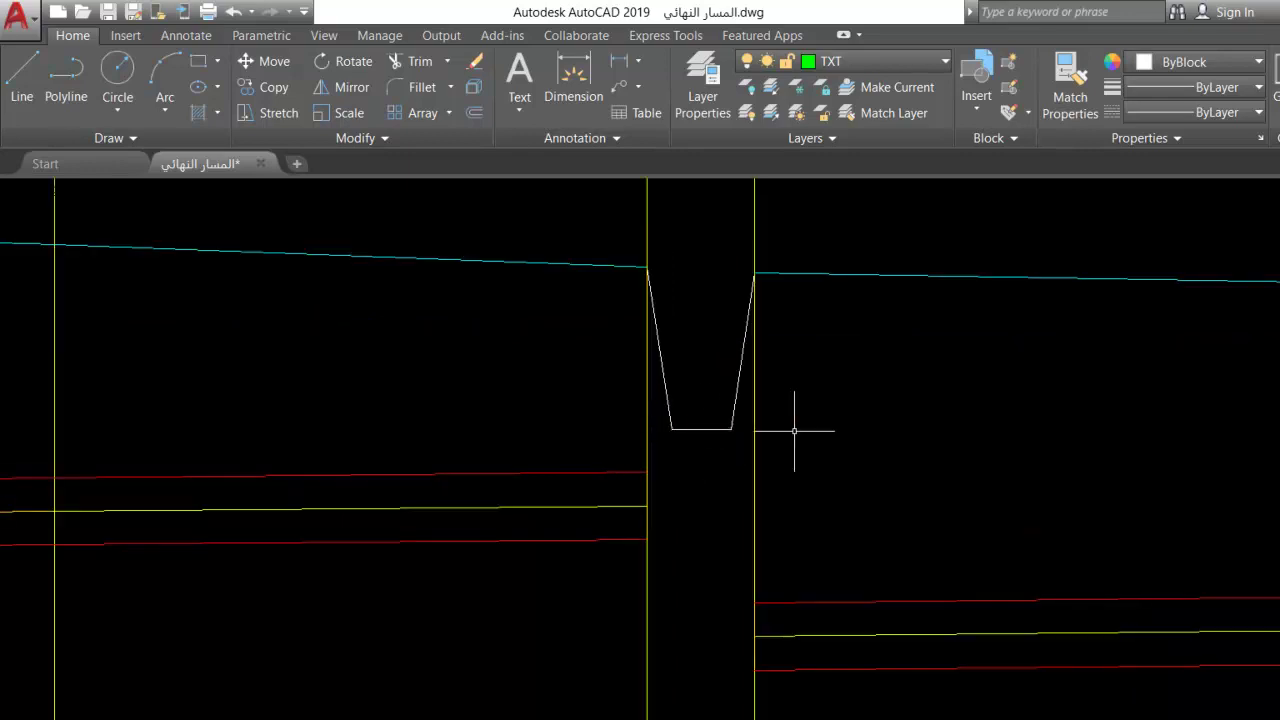
scroll(797, 432, down, 2)
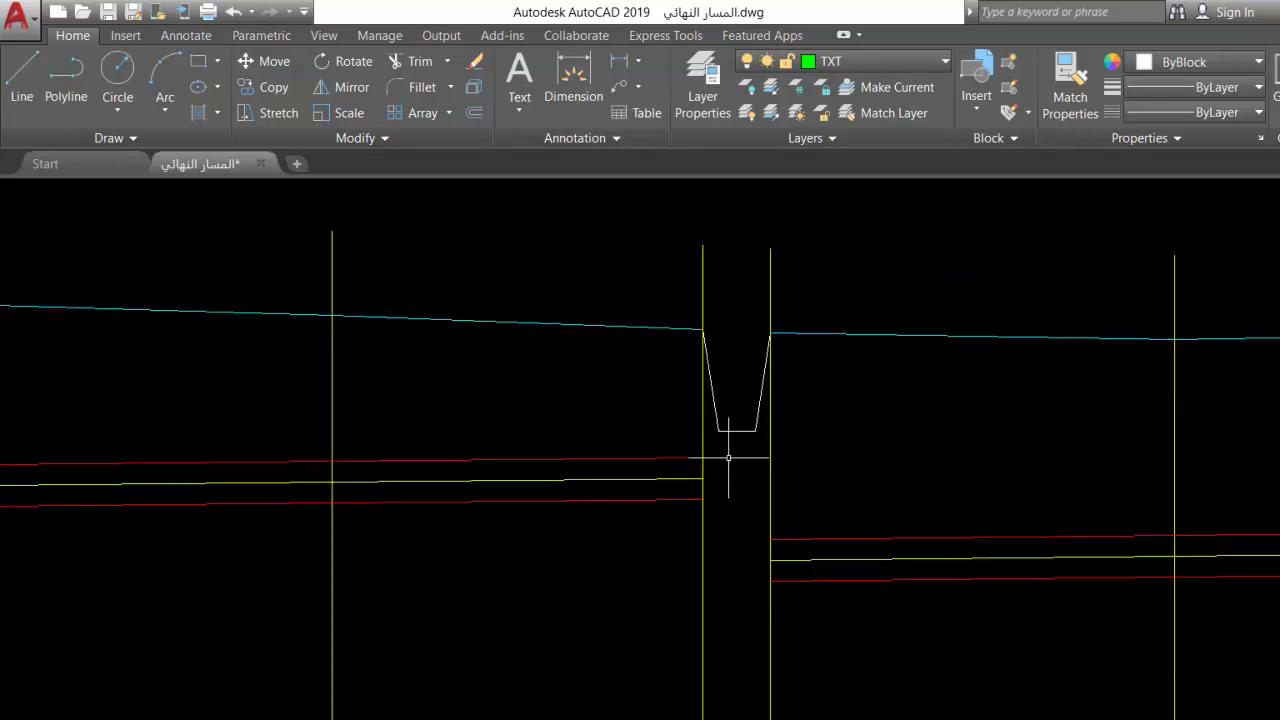
Draw a vertical line 15 units long downward from the midpoint of the channel's bed.
scroll(734, 446, up, 3)
click(745, 389)
text(15)
key(Return)
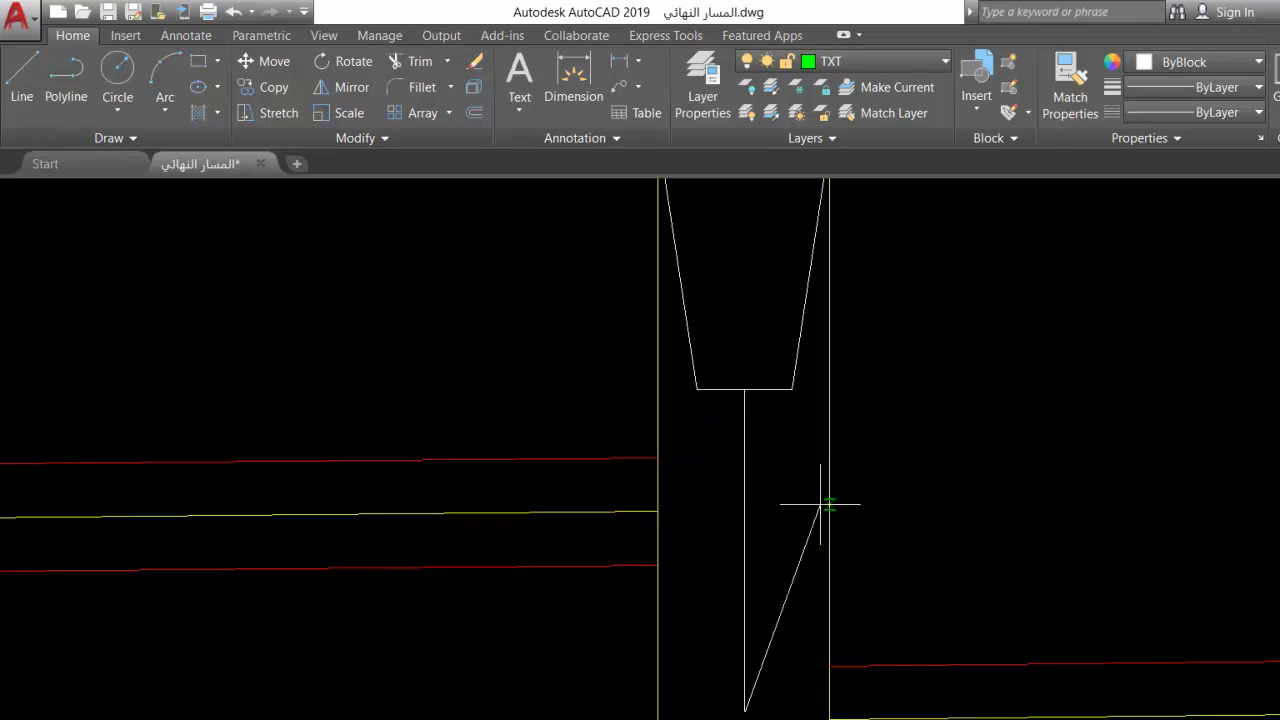
Draw a sloped line below the channel from the air station line to the start of the downstream pipe's centreline.
scroll(889, 366, down, 4)
scroll(848, 507, up, 4)
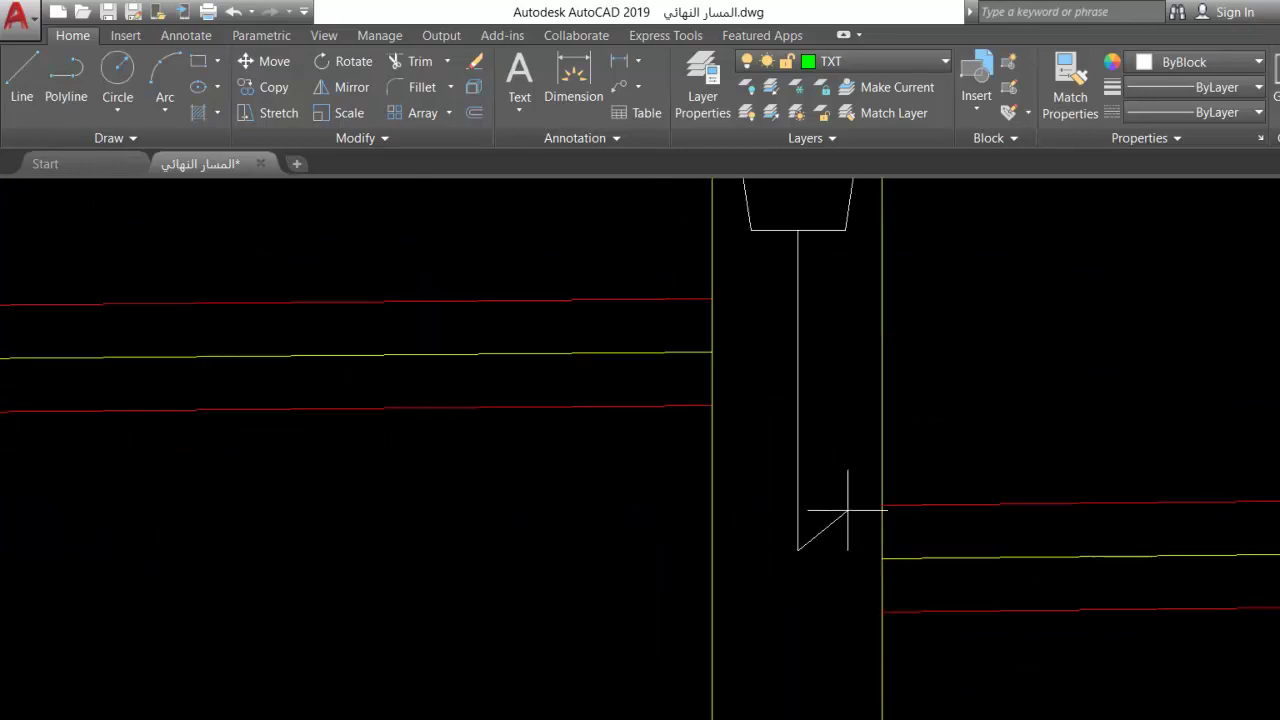
click(712, 541)
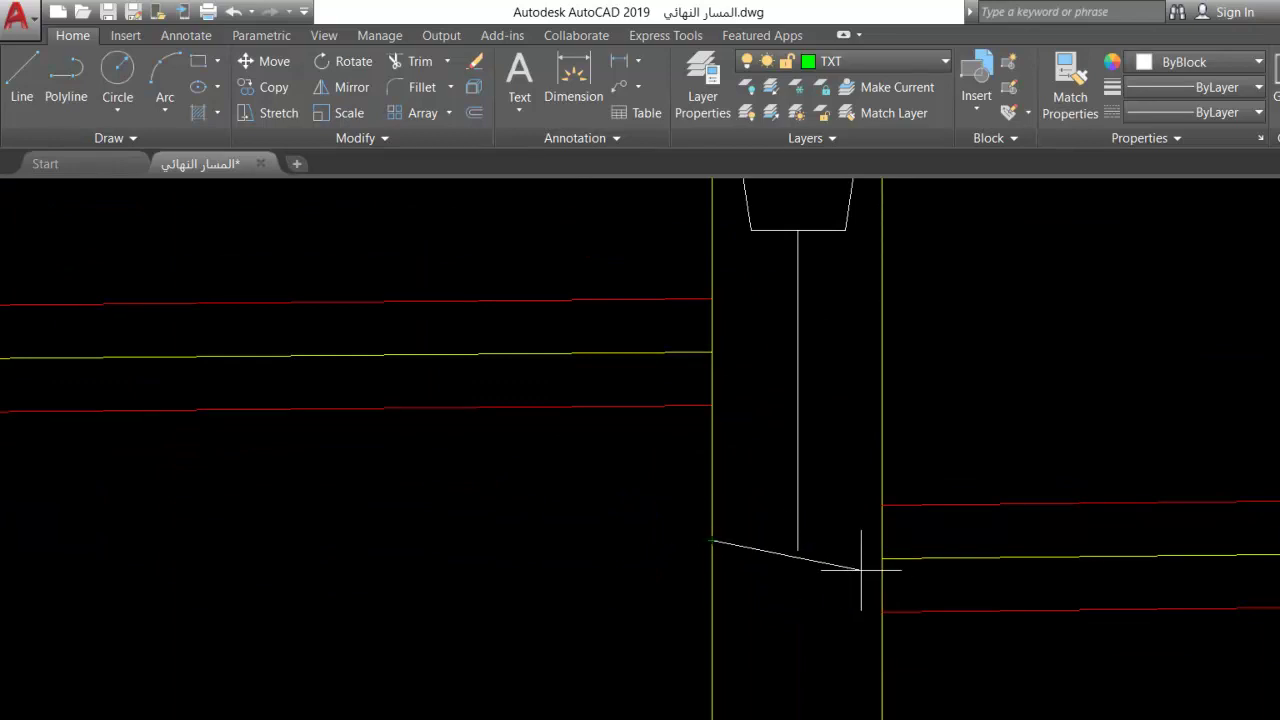
click(880, 558)
key(Escape)
Copy the sloped line straight down along the air station line to form the crossing pipe's lower edge.
click(757, 543)
text(co)
key(Return)
click(712, 540)
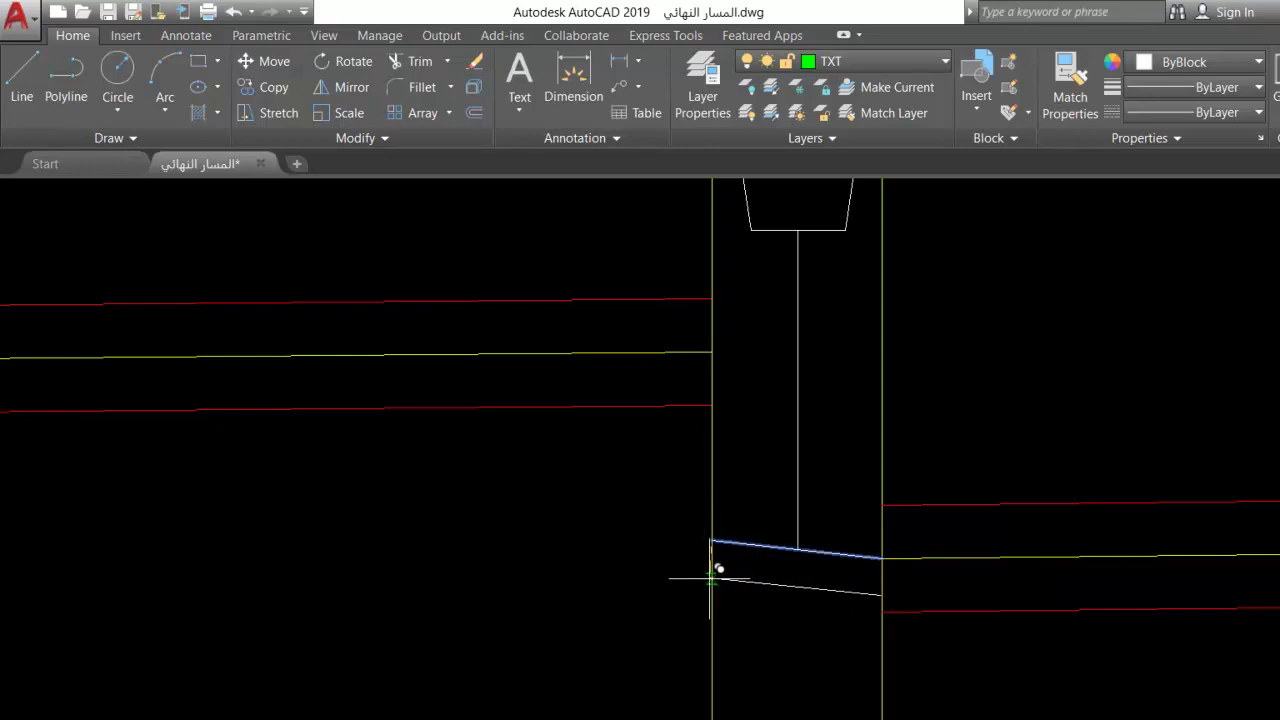
click(716, 645)
scroll(720, 571, down, 2)
key(Escape)
Match both sloped lines to the properties of the downstream pipe's red upper edge on layer IL.
click(880, 533)
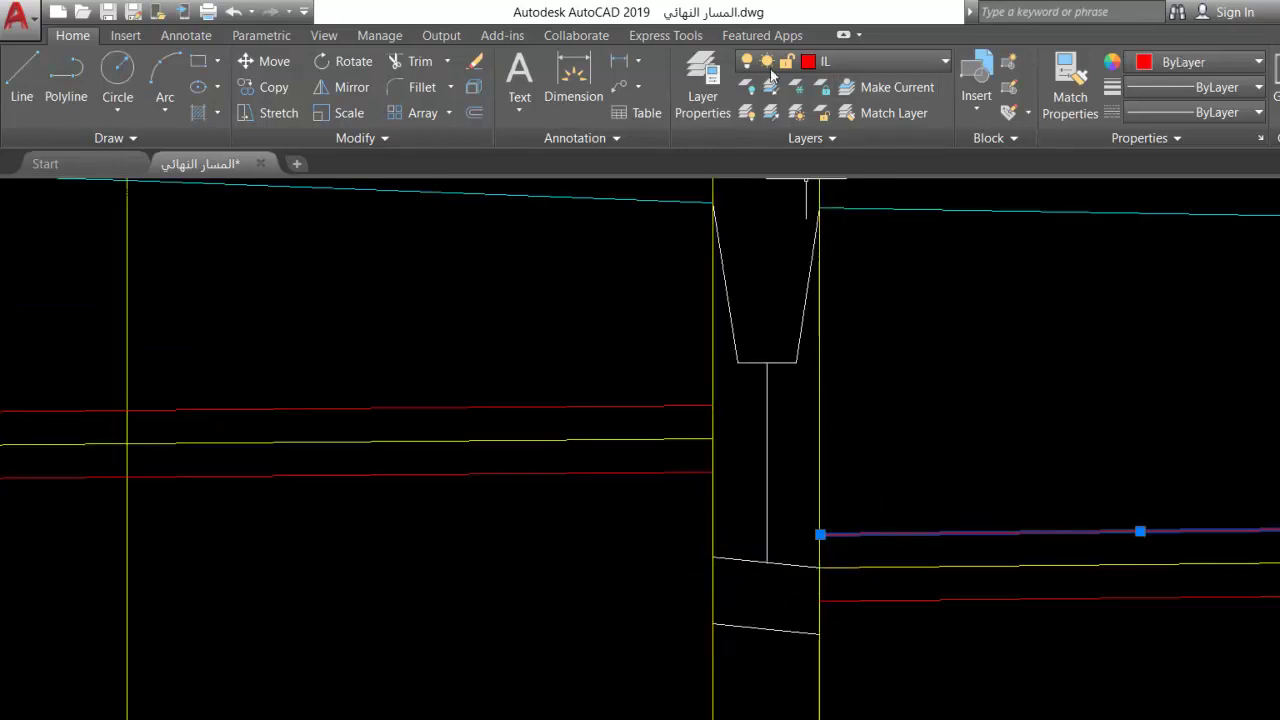
click(805, 179)
click(748, 557)
click(757, 630)
key(Escape)
Copy the crossing pipe's upper sloped line about midway down between its two edges as the centreline.
scroll(735, 597, up, 2)
scroll(735, 597, up, 1)
click(727, 500)
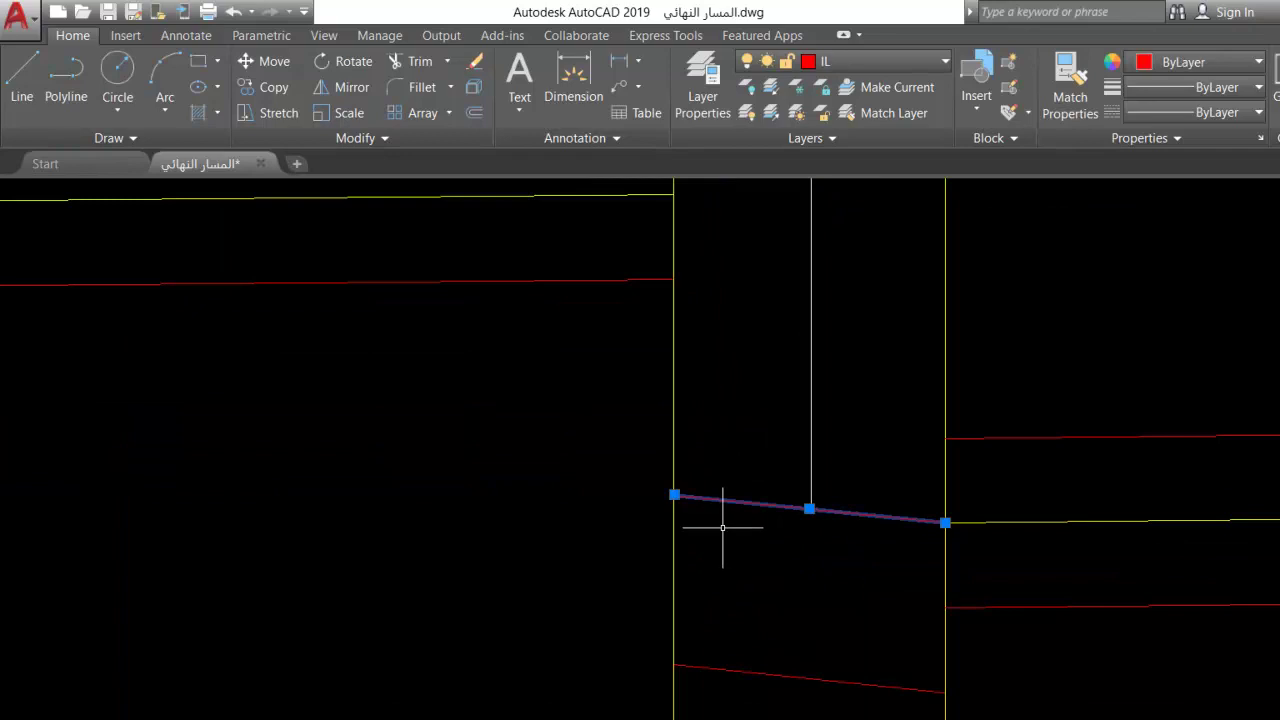
text(co)
key(space)
click(674, 494)
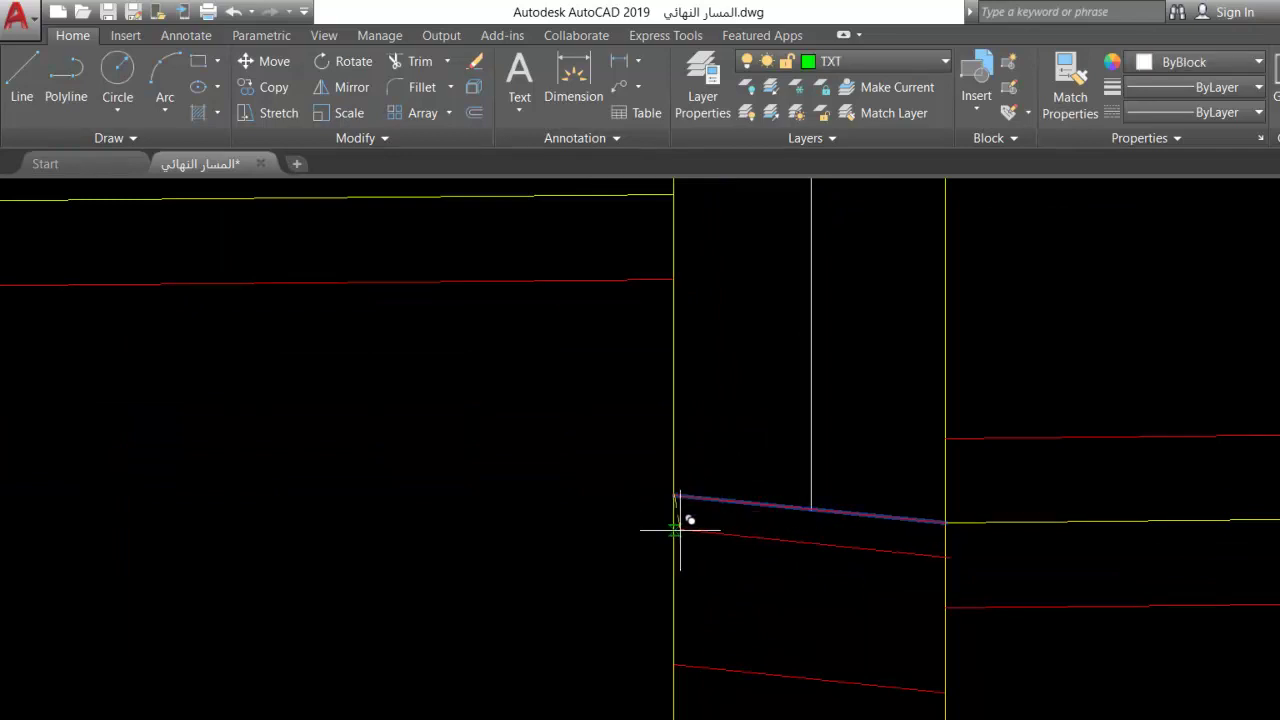
click(688, 578)
Move the copied middle line by its upstream end onto the air station line.
click(802, 591)
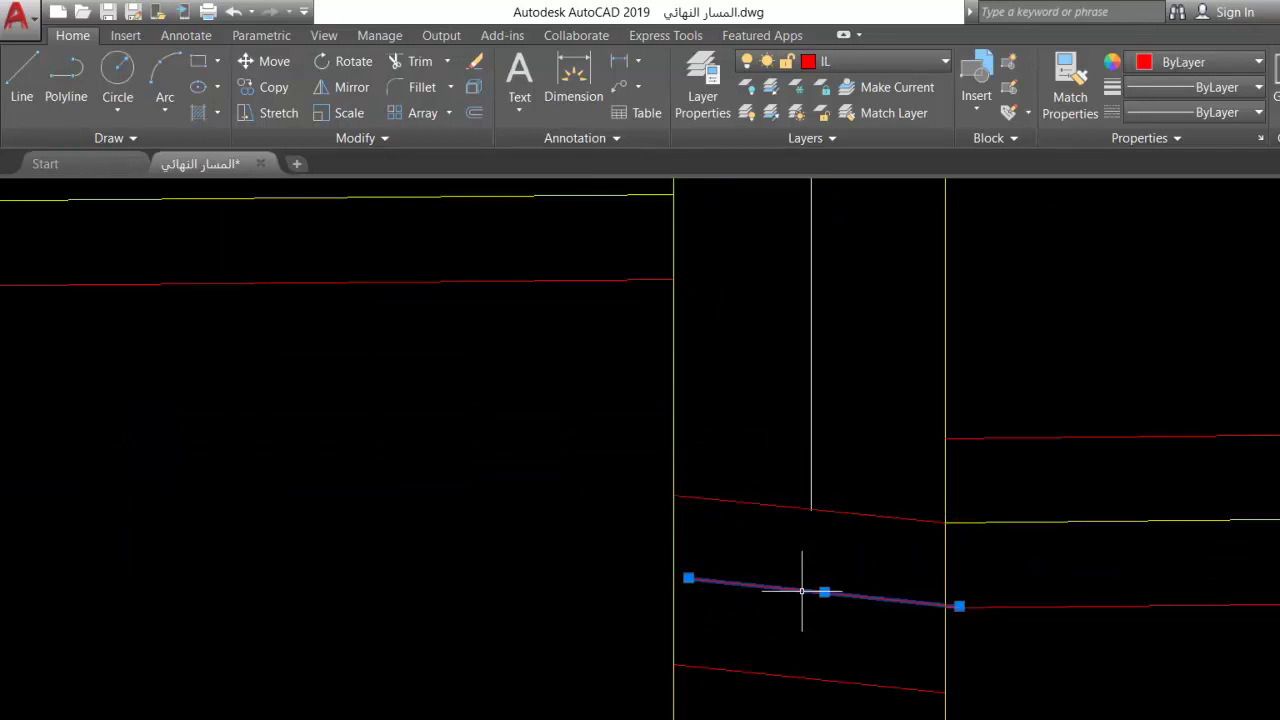
text(m)
key(space)
click(688, 578)
click(674, 578)
Match the crossing pipe's middle line to the properties of the downstream pipe's yellow centreline.
click(986, 523)
click(1070, 85)
click(840, 573)
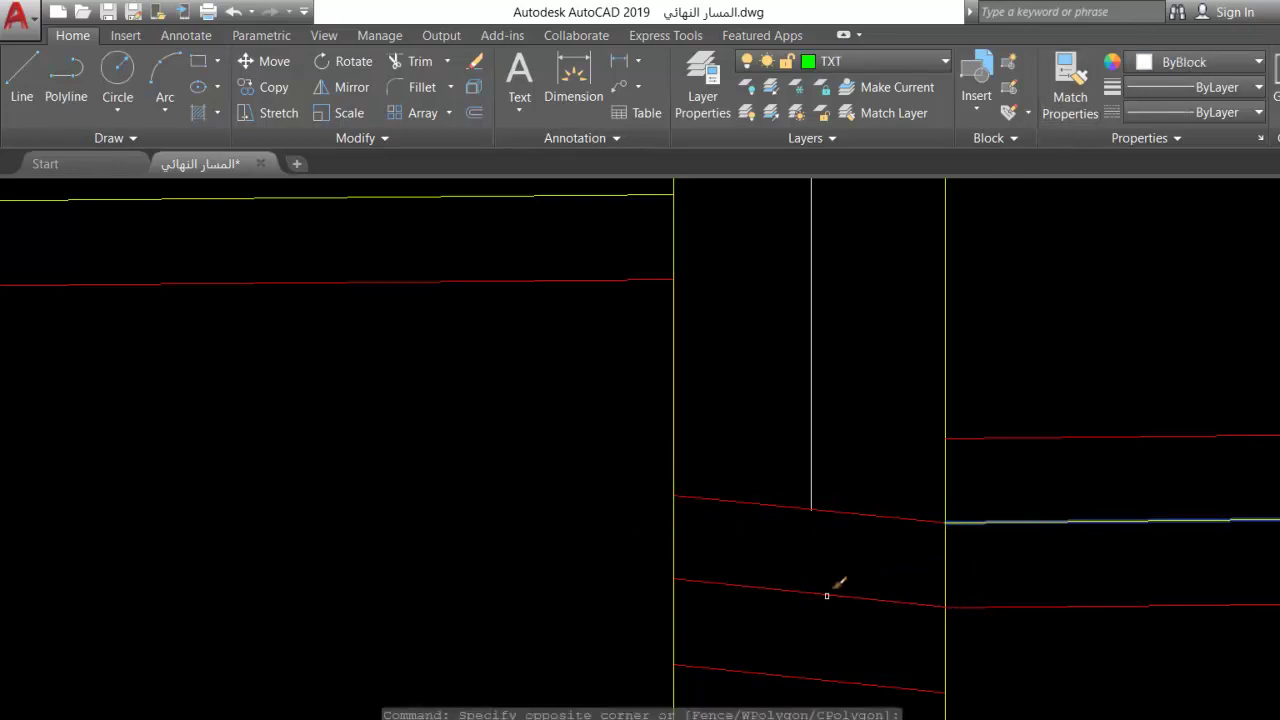
click(809, 591)
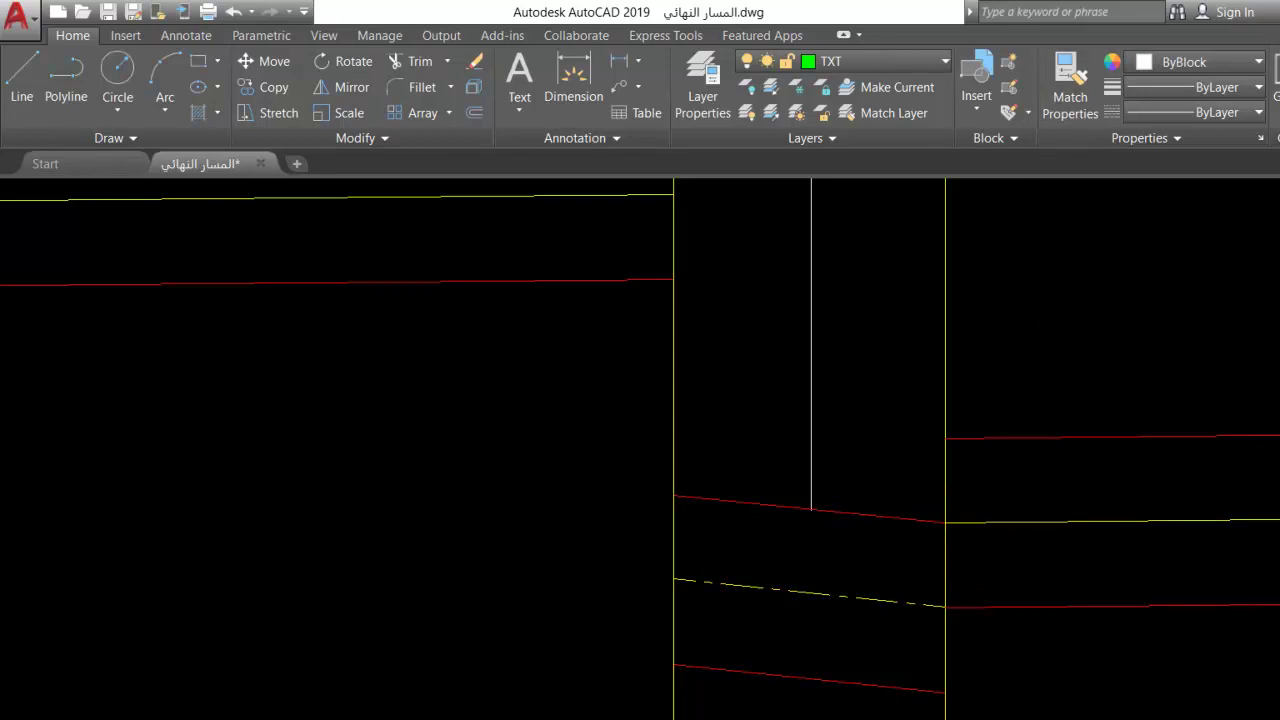
Delete the vertical construction line between the channel bed and the crossing pipe.
scroll(852, 339, down, 2)
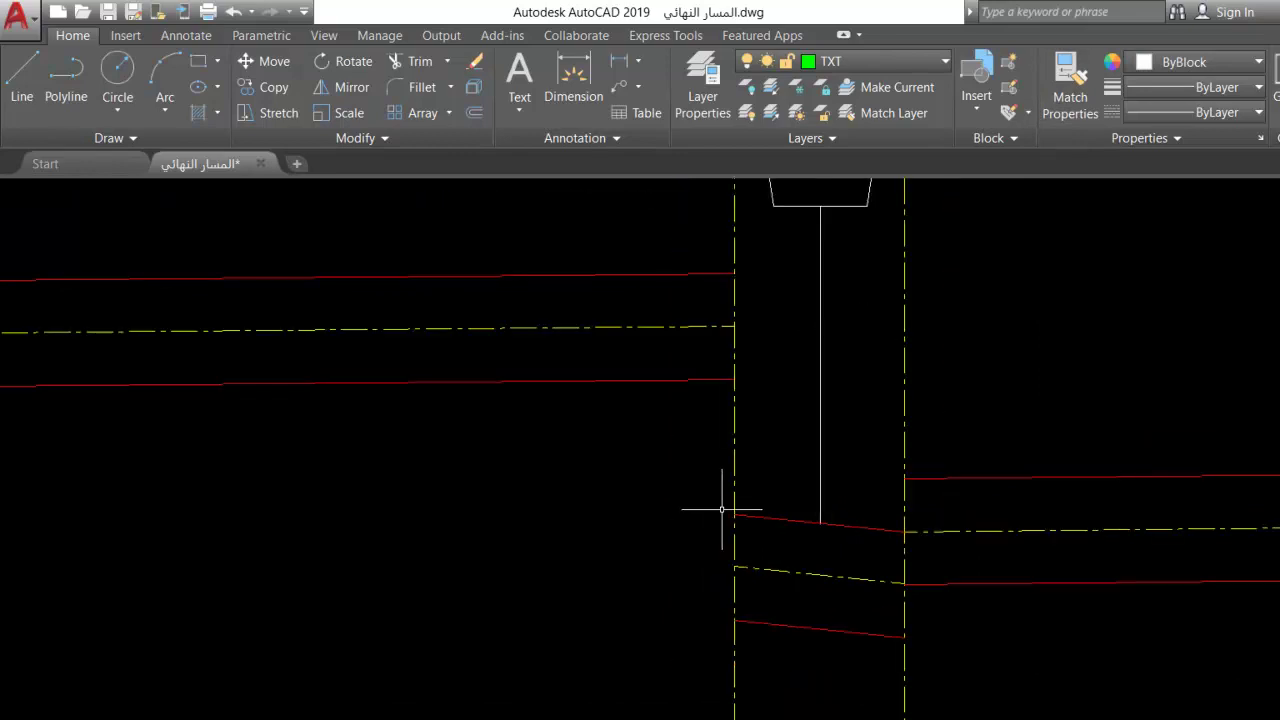
scroll(719, 509, down, 2)
click(784, 440)
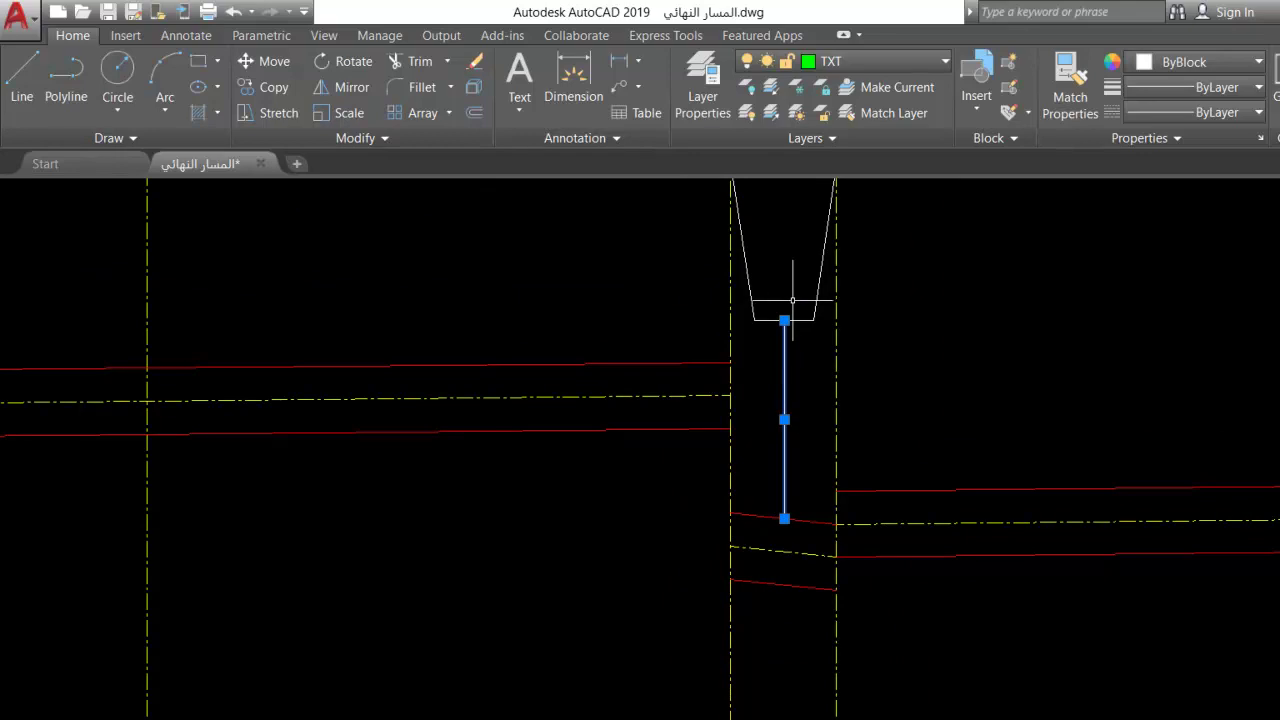
key(Delete)
Move the crossing pipe's three sloped lines up so their low ends meet the downstream pipe's lines.
scroll(765, 527, down, 2)
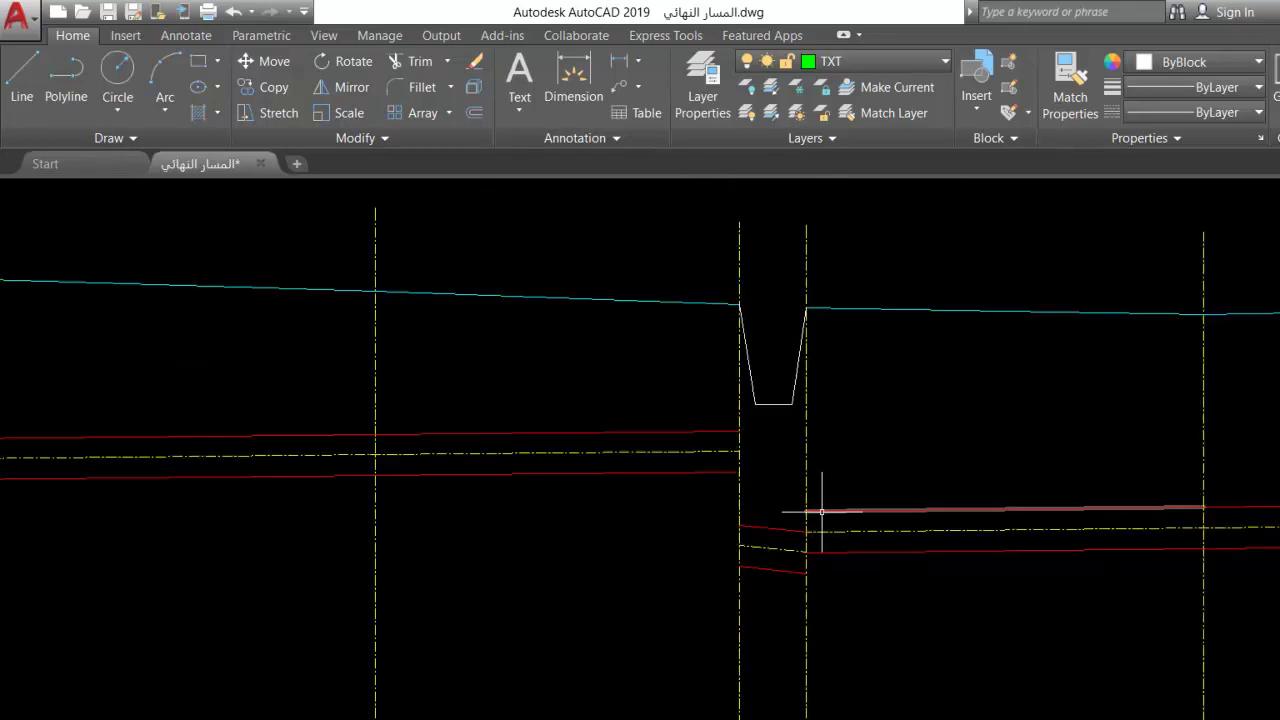
scroll(765, 548, up, 2)
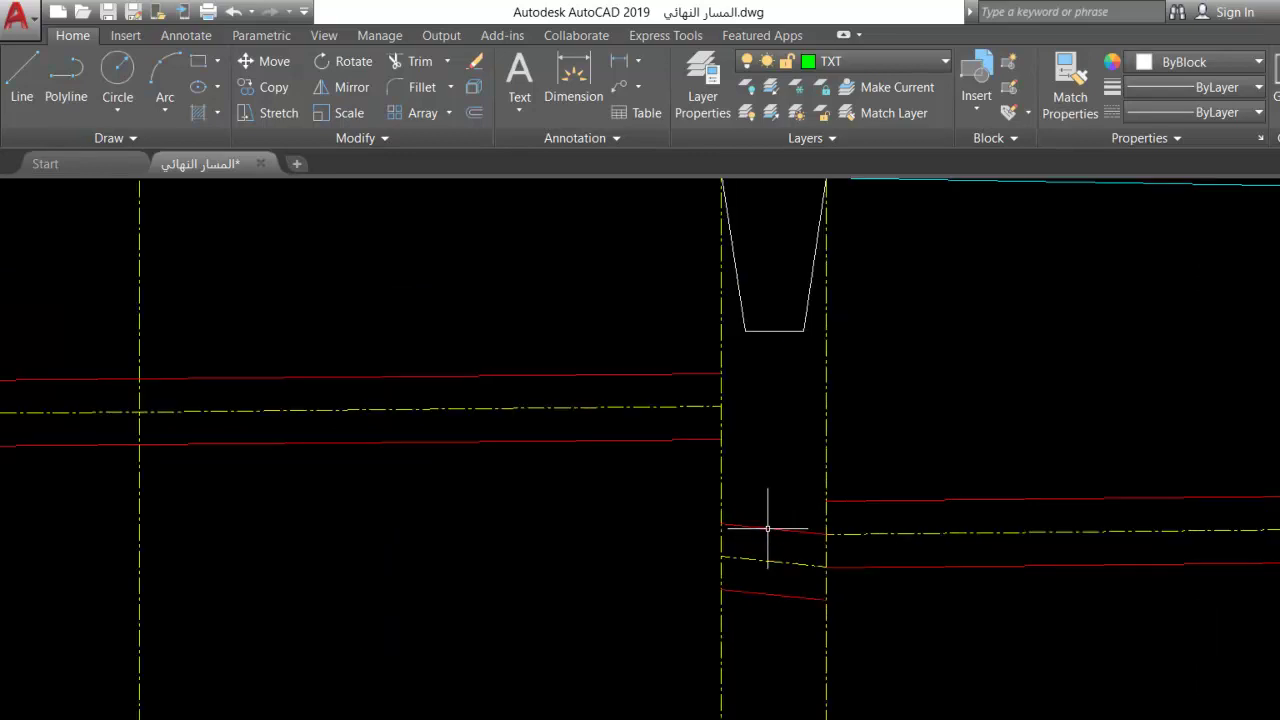
drag(800, 484, 775, 612)
key(Return)
click(829, 600)
click(830, 567)
scroll(712, 618, down, 2)
scroll(712, 618, down, 1)
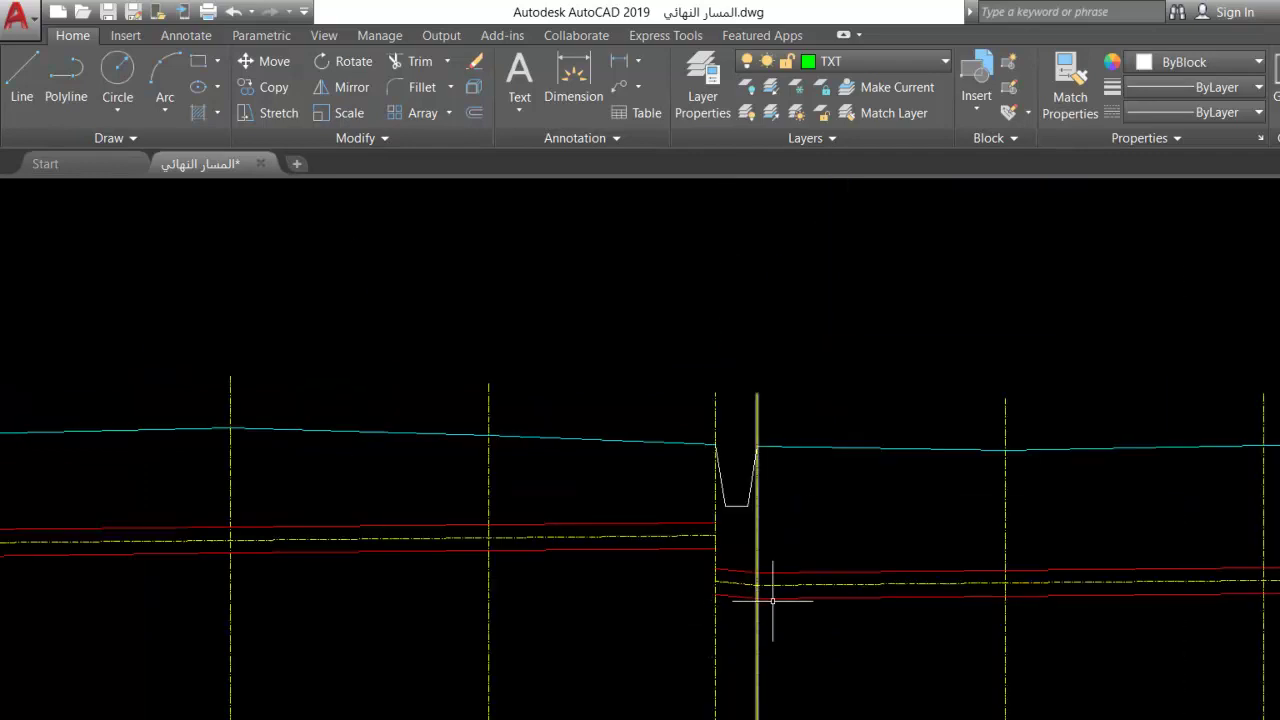
Undo the move of the crossing pipe's sloped lines.
scroll(740, 586, up, 2)
click(756, 523)
key(Escape)
key(ctrl+z)
key(ctrl+z)
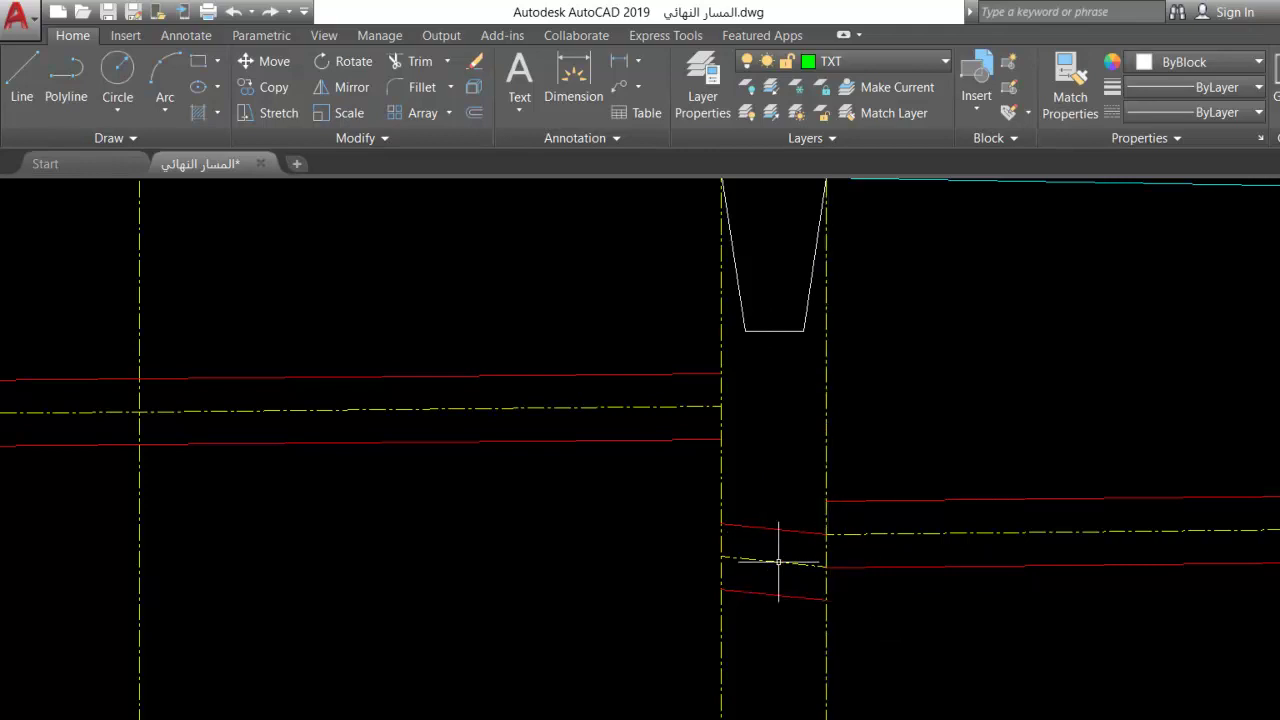
scroll(730, 468, down, 2)
click(754, 507)
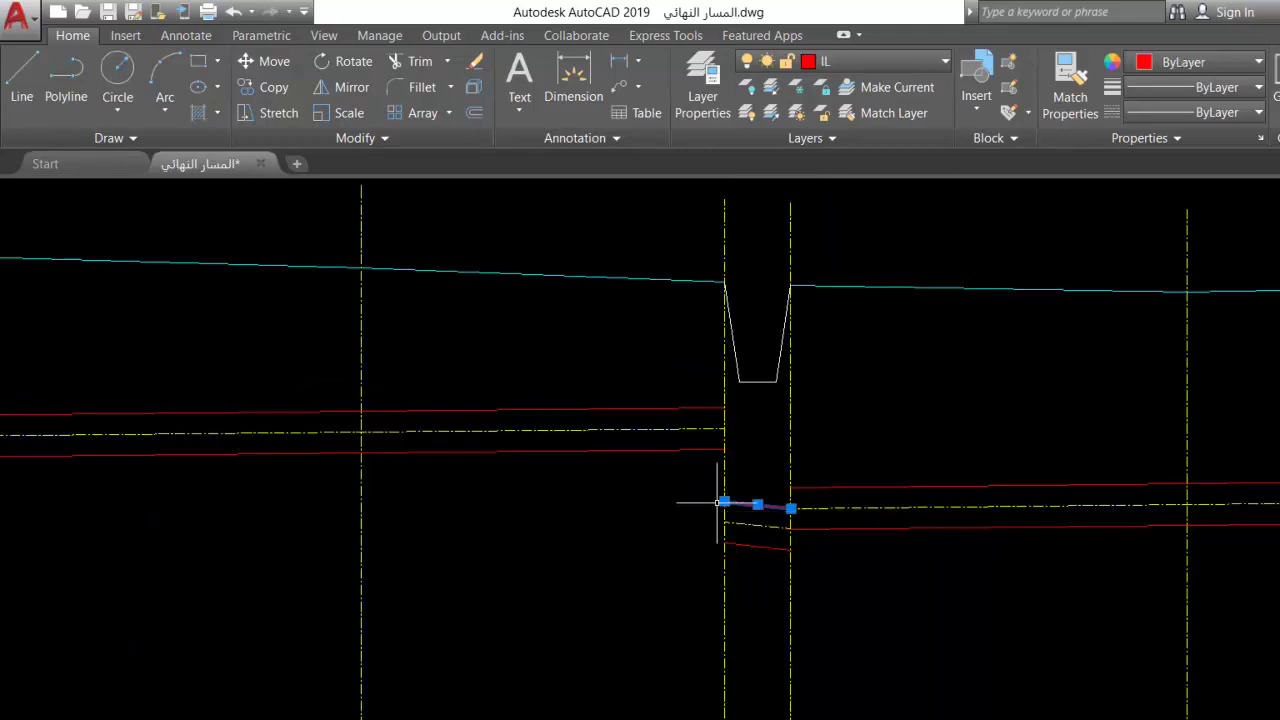
key(Escape)
scroll(609, 451, down, 4)
scroll(682, 430, up, 3)
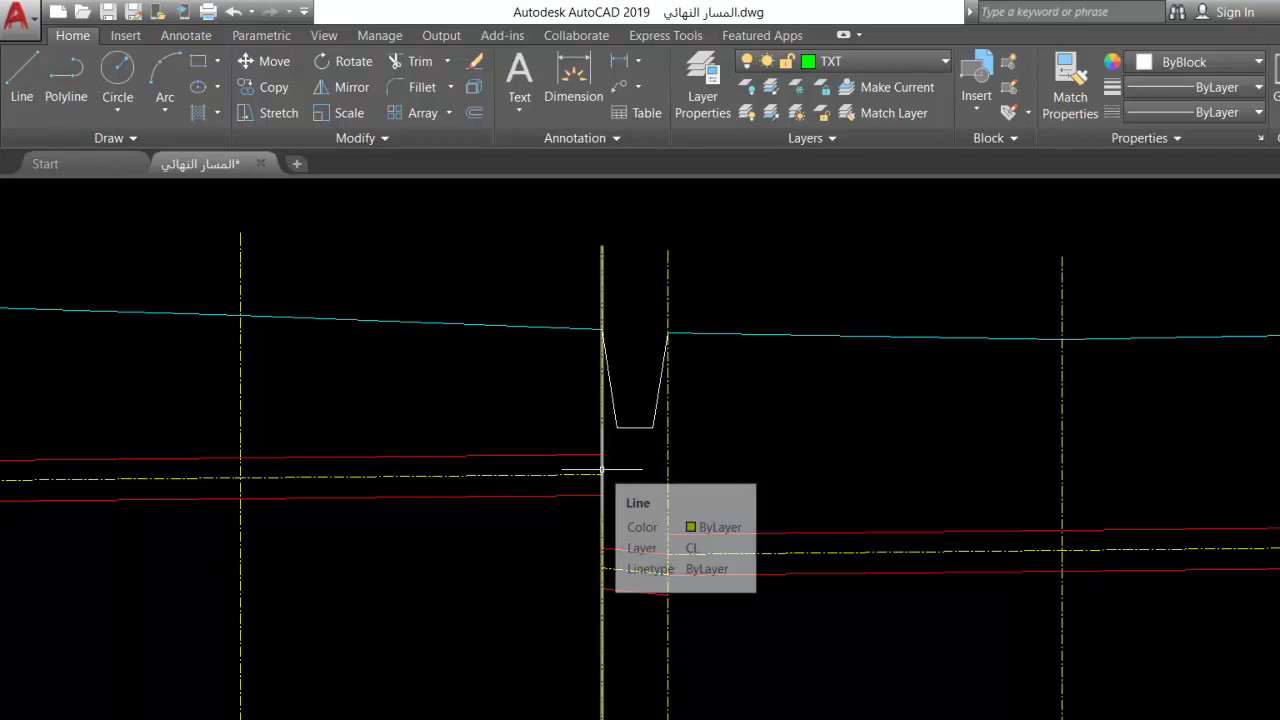
Draw thick vertical polylines from the upstream pipe's end to above ground and downward from the crossing pipe's low end.
click(600, 204)
key(Escape)
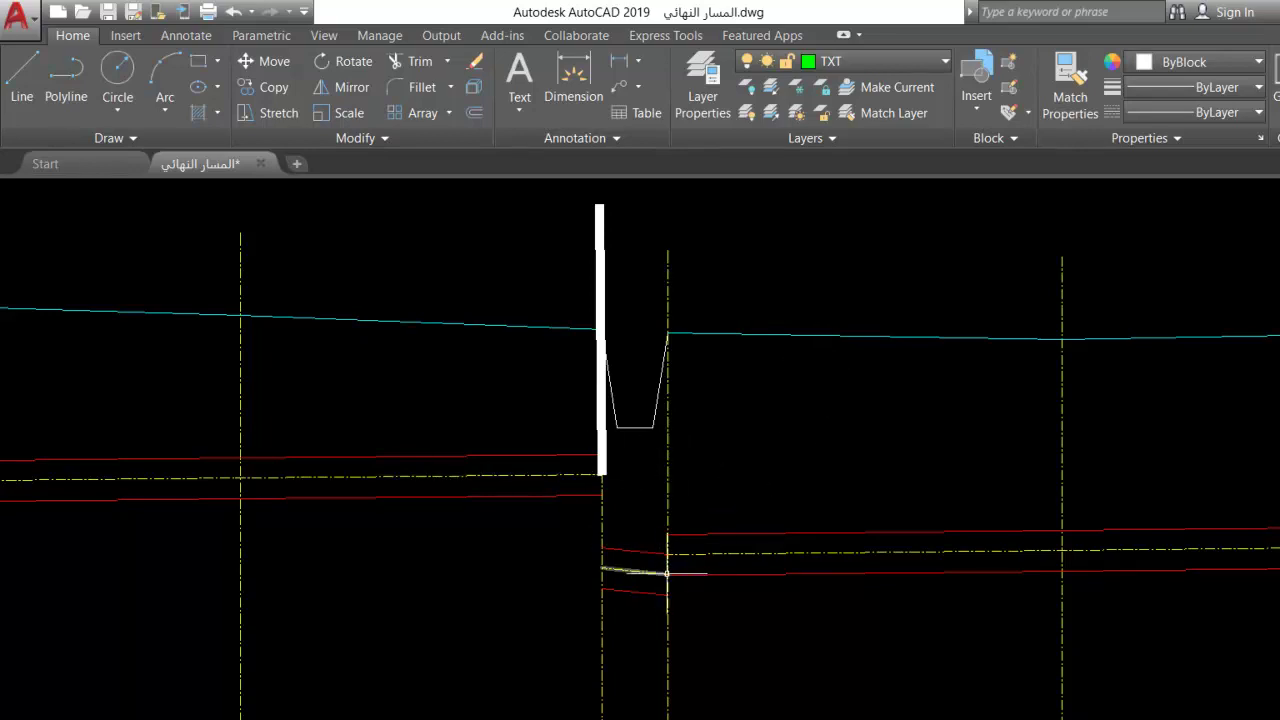
key(space)
click(668, 595)
click(666, 663)
key(space)
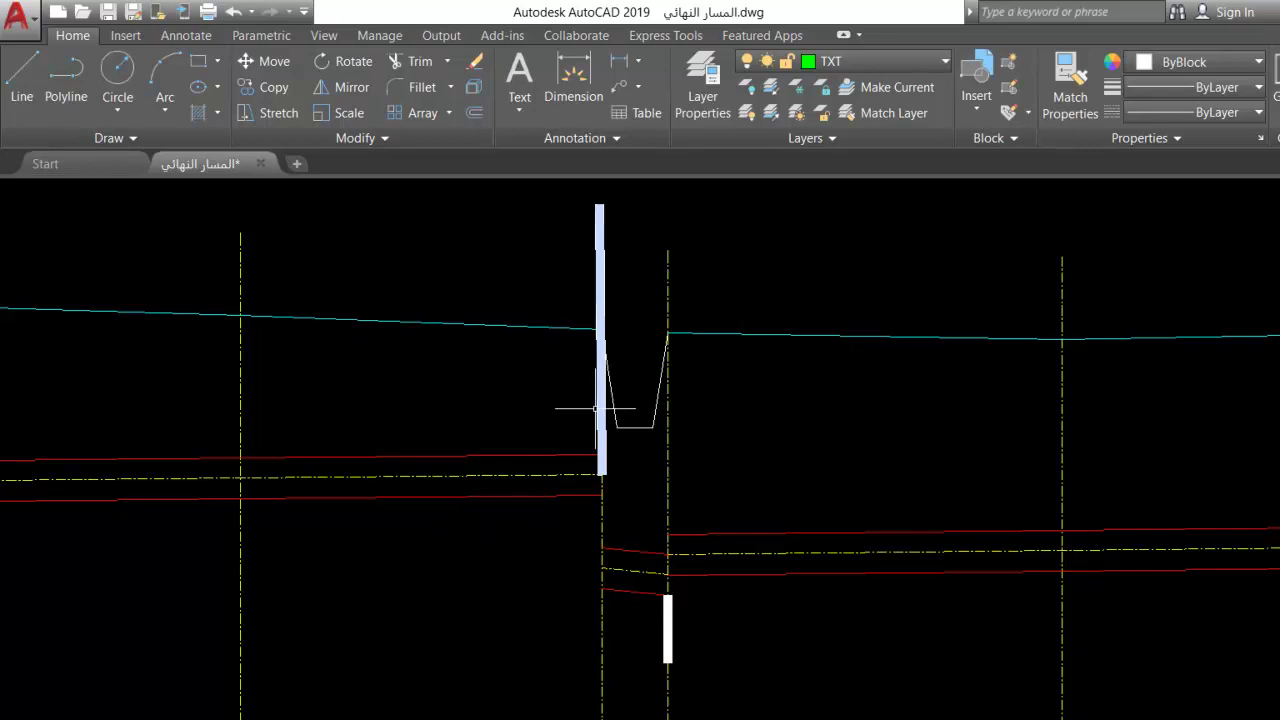
Shorten the thick polyline at the air station so its lower end sits on the upstream pipe's upper edge.
scroll(600, 474, up, 4)
click(594, 455)
click(592, 402)
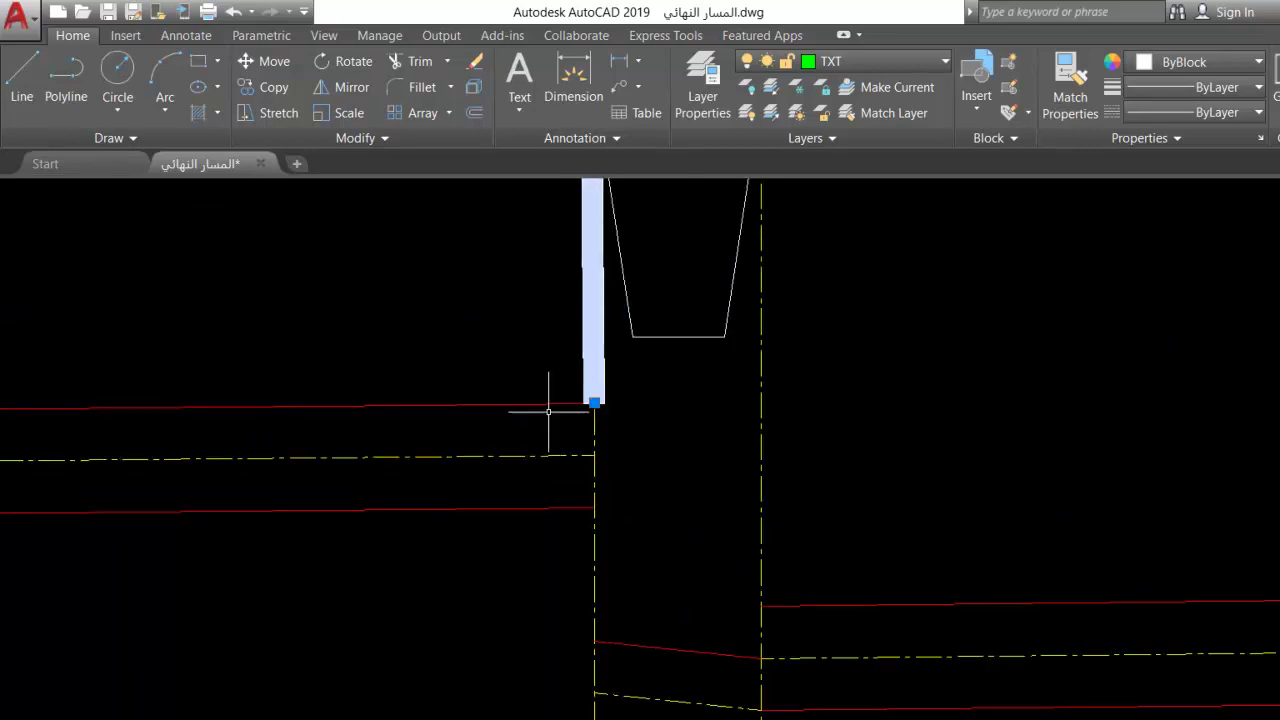
scroll(552, 412, down, 6)
key(Escape)
scroll(621, 505, up, 2)
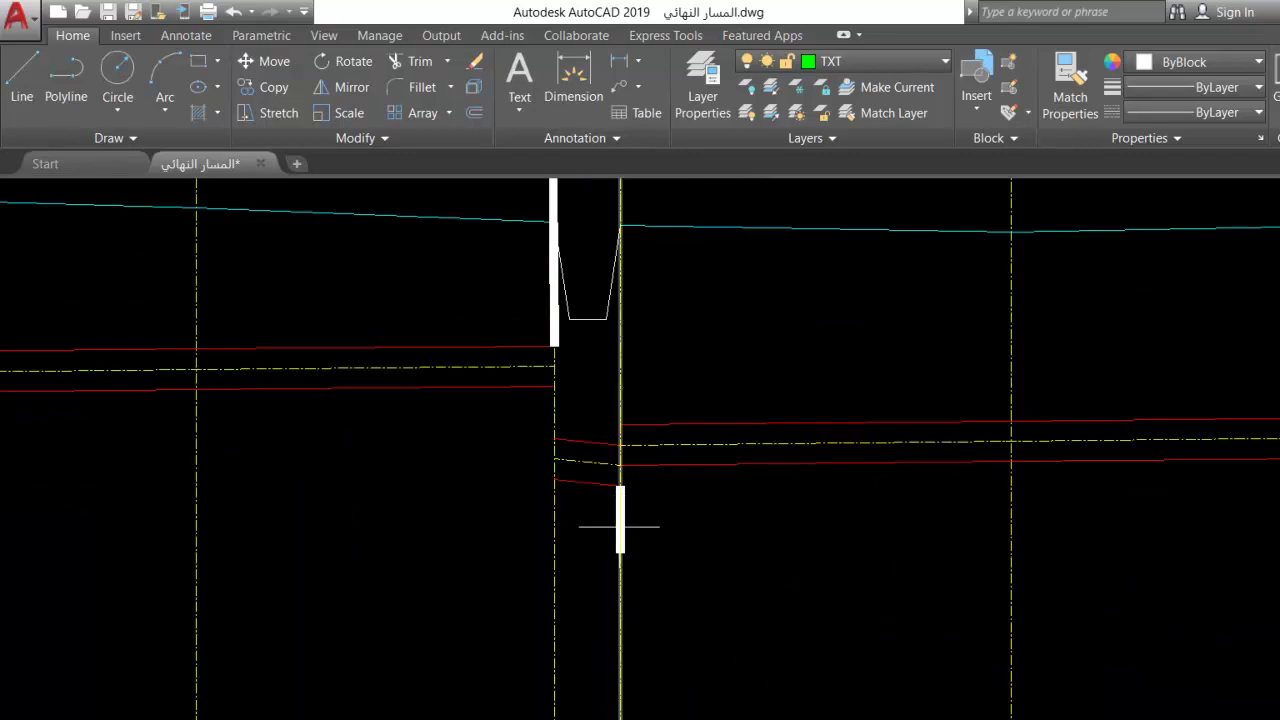
scroll(599, 427, up, 2)
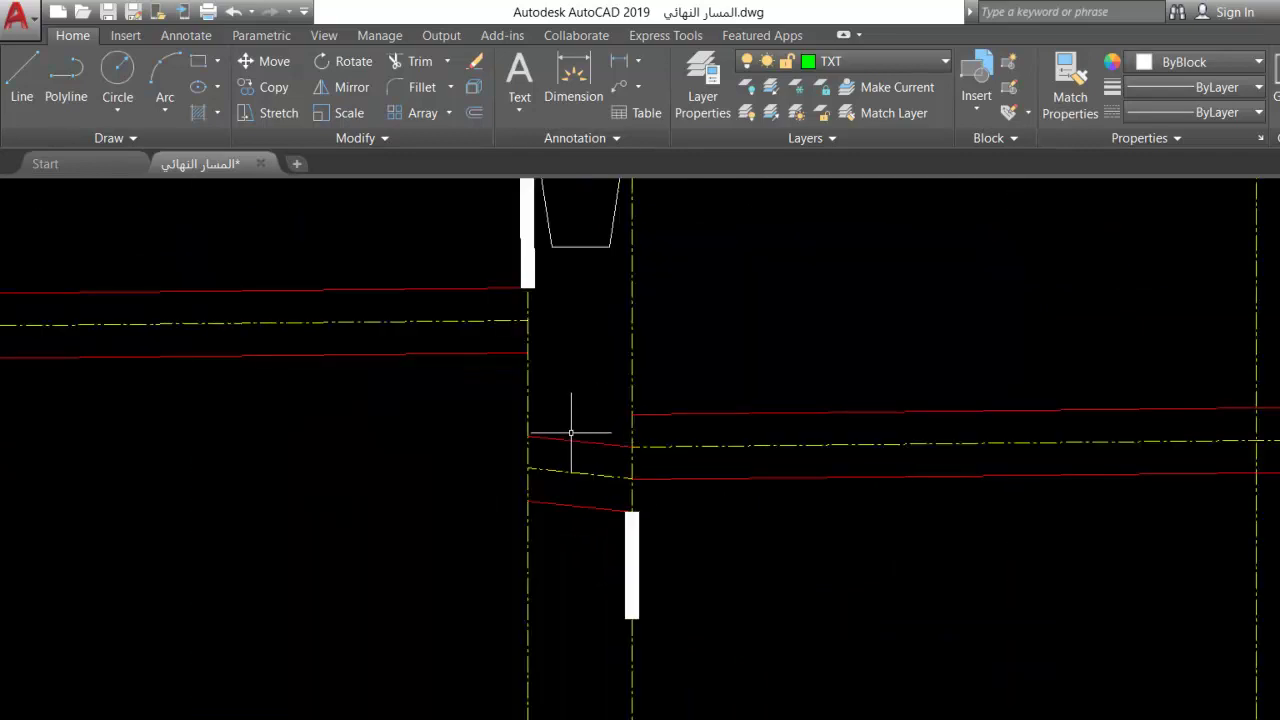
click(587, 420)
click(562, 553)
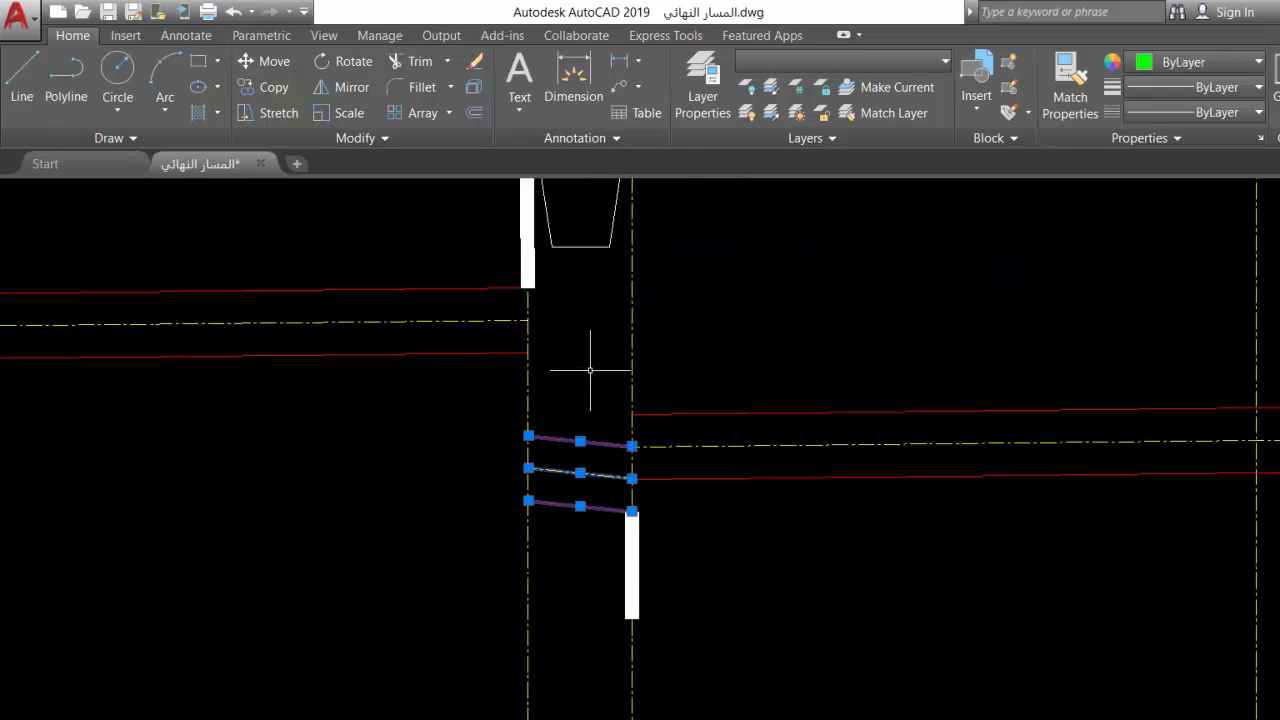
key(Escape)
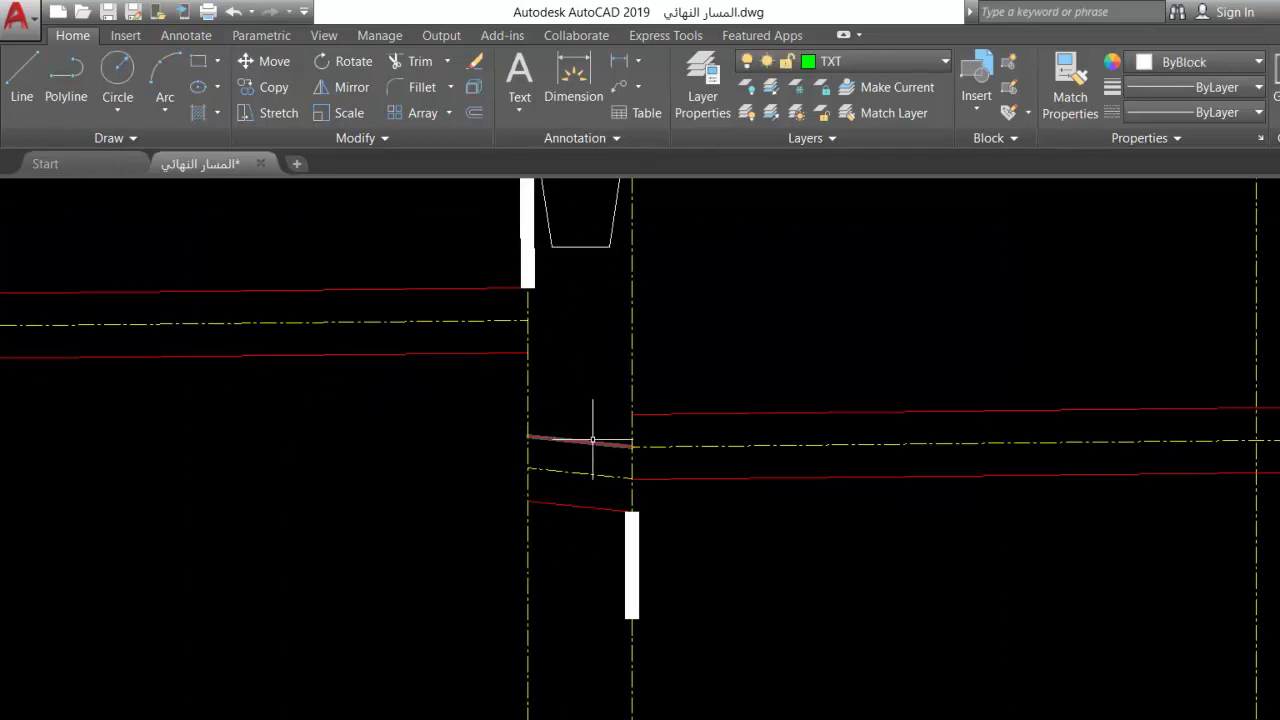
scroll(580, 462, down, 4)
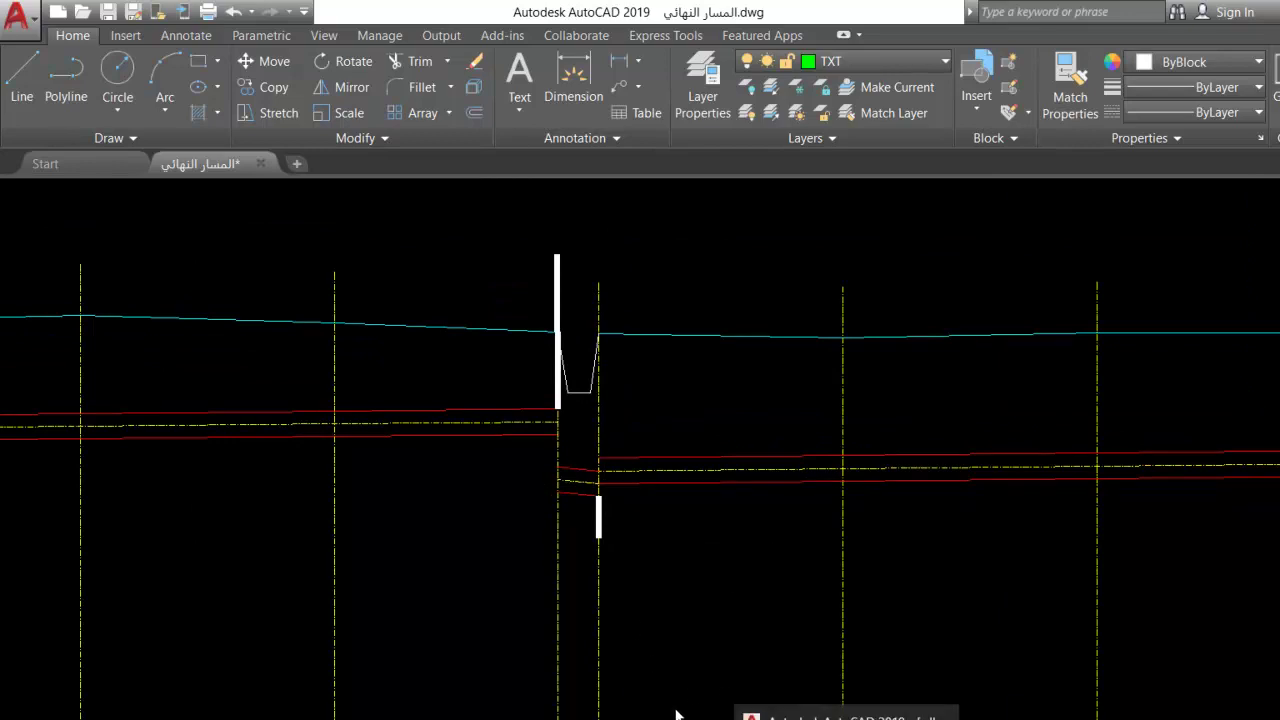
Switch to Excel and fill the DEPTH TO I.L cells of the AIR (892) and WASH (908) stations with light green.
click(641, 716)
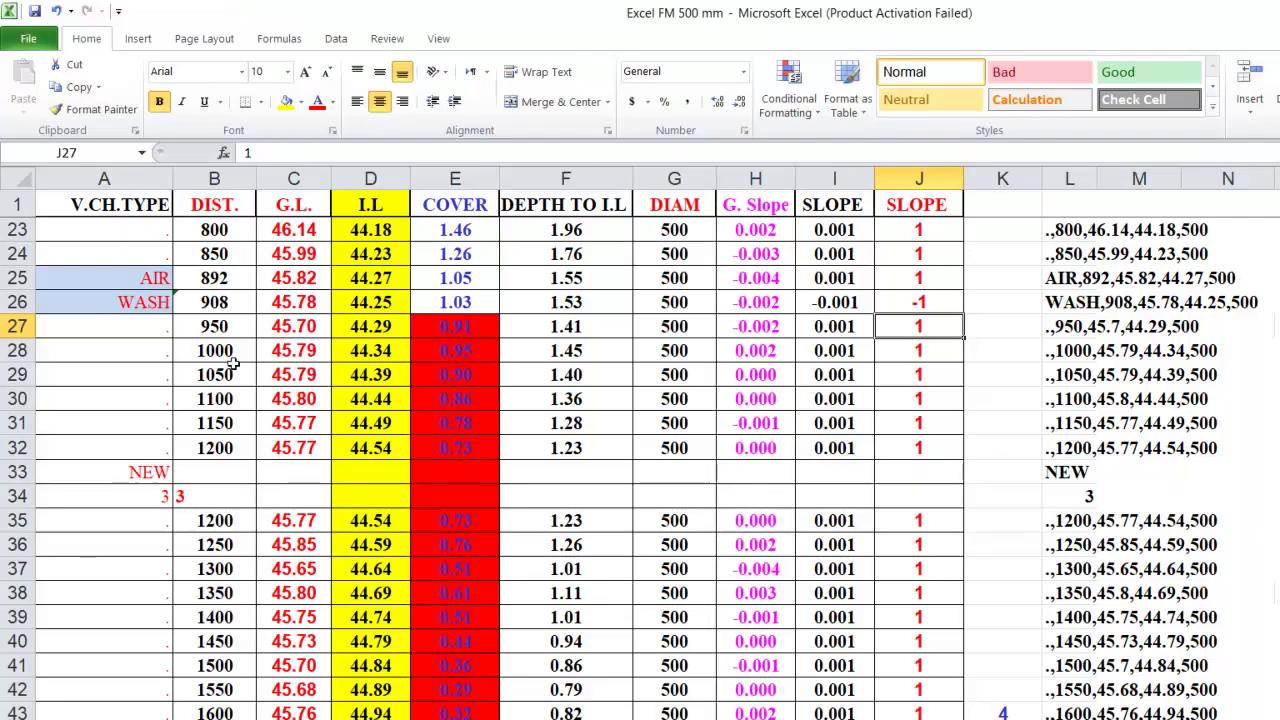
scroll(129, 263, up, 1)
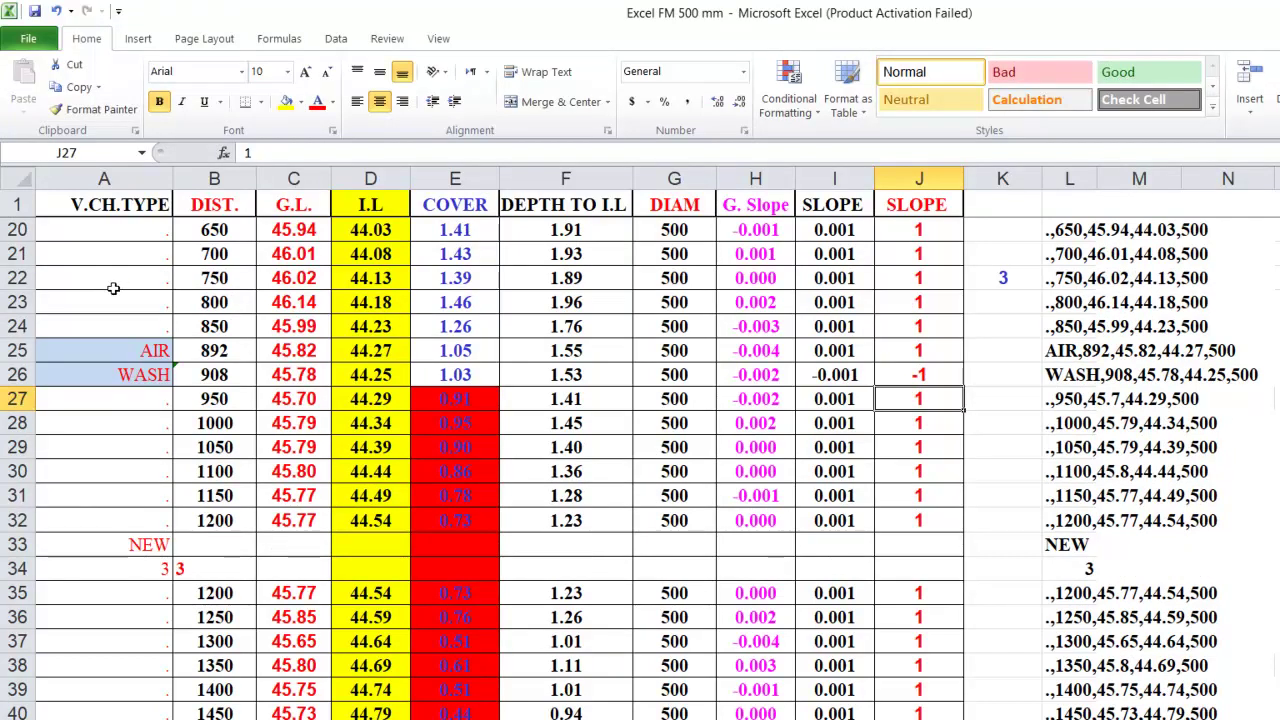
drag(565, 350, 565, 374)
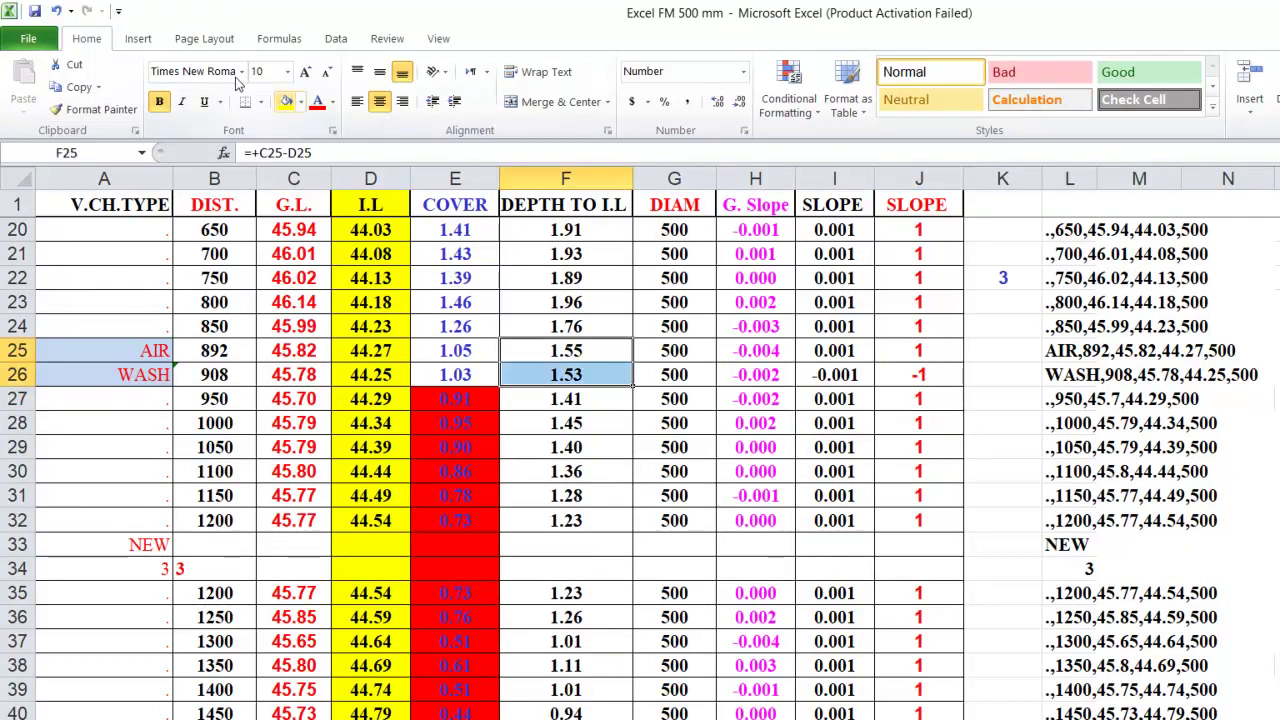
click(300, 101)
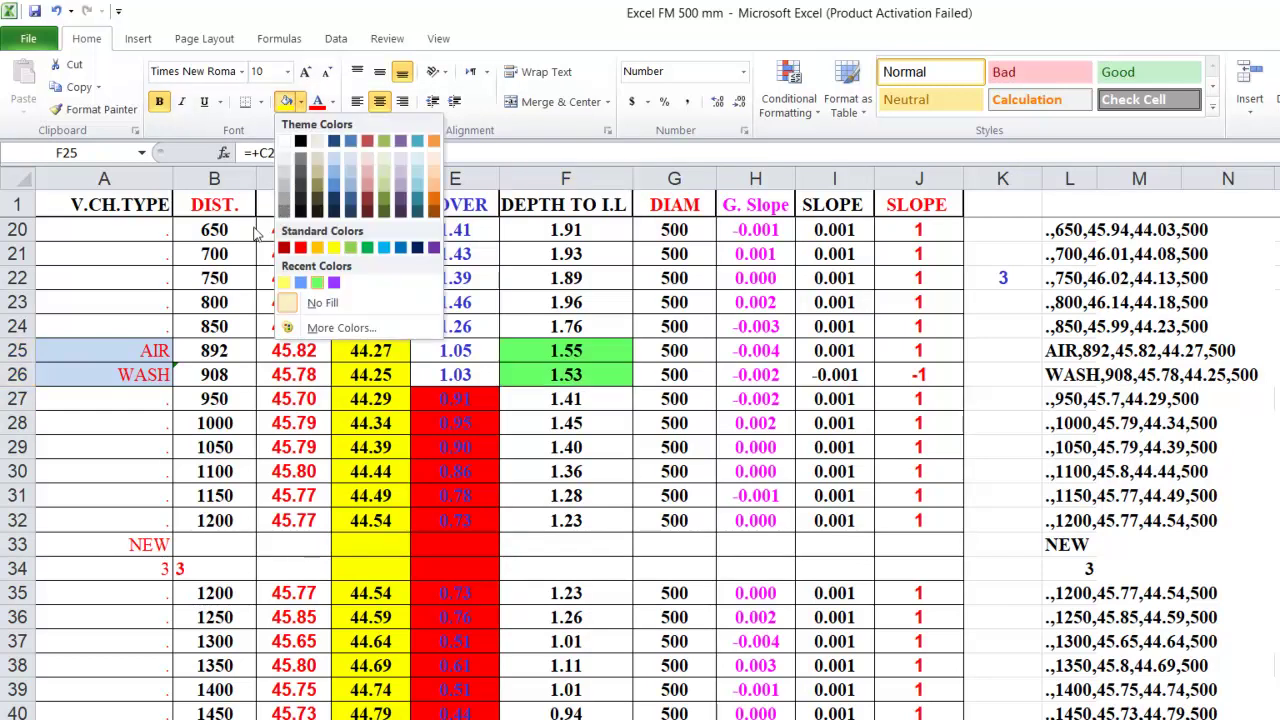
click(355, 247)
key(Down)
key(Right)
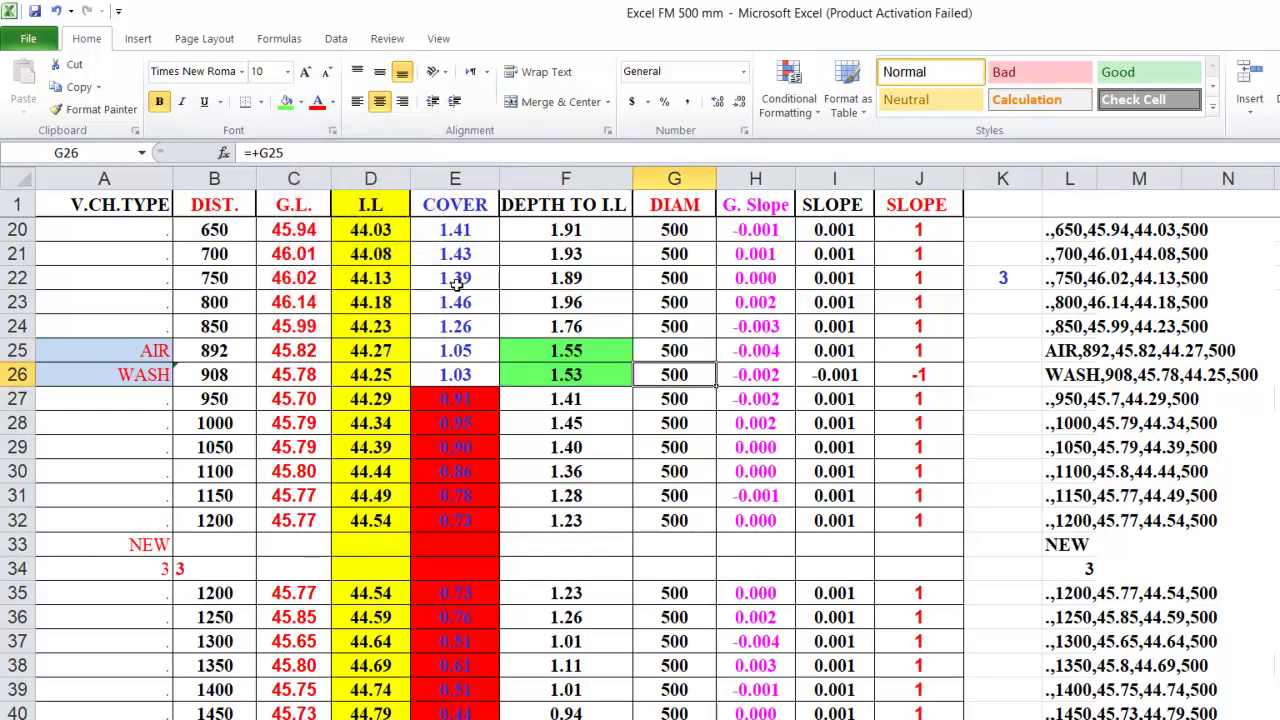